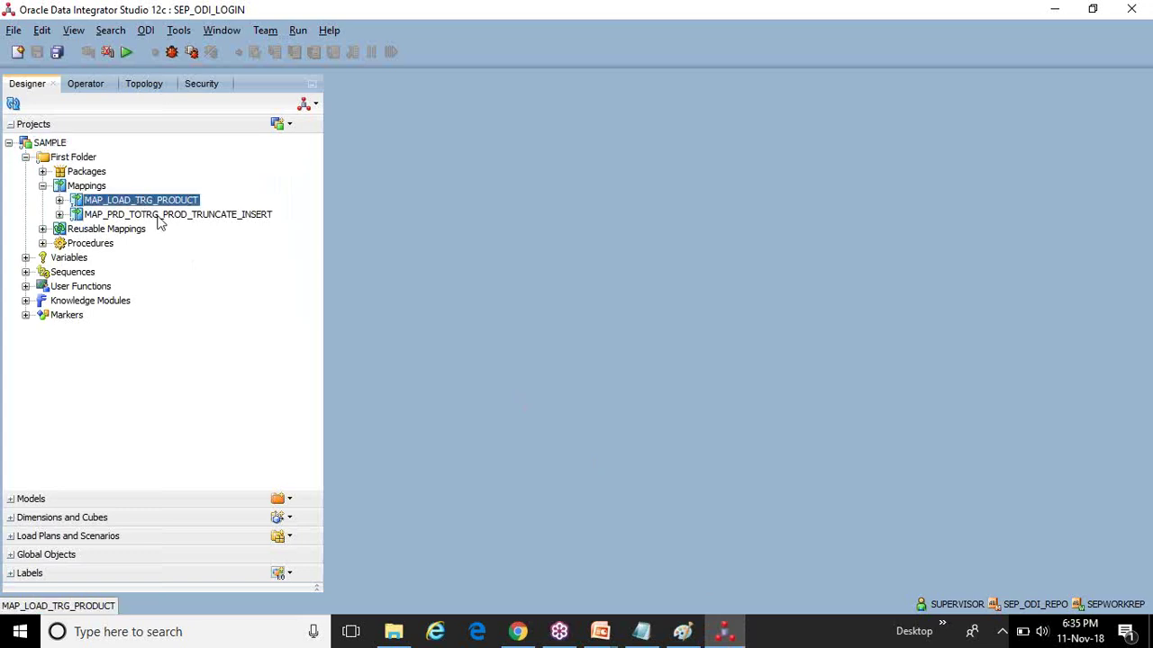
- Select the MAP_PRD_TOTRG_PROD_TRUNCATE_INSERT mapping under SAMPLE > First Folder > Mappings
left_click(157, 218)
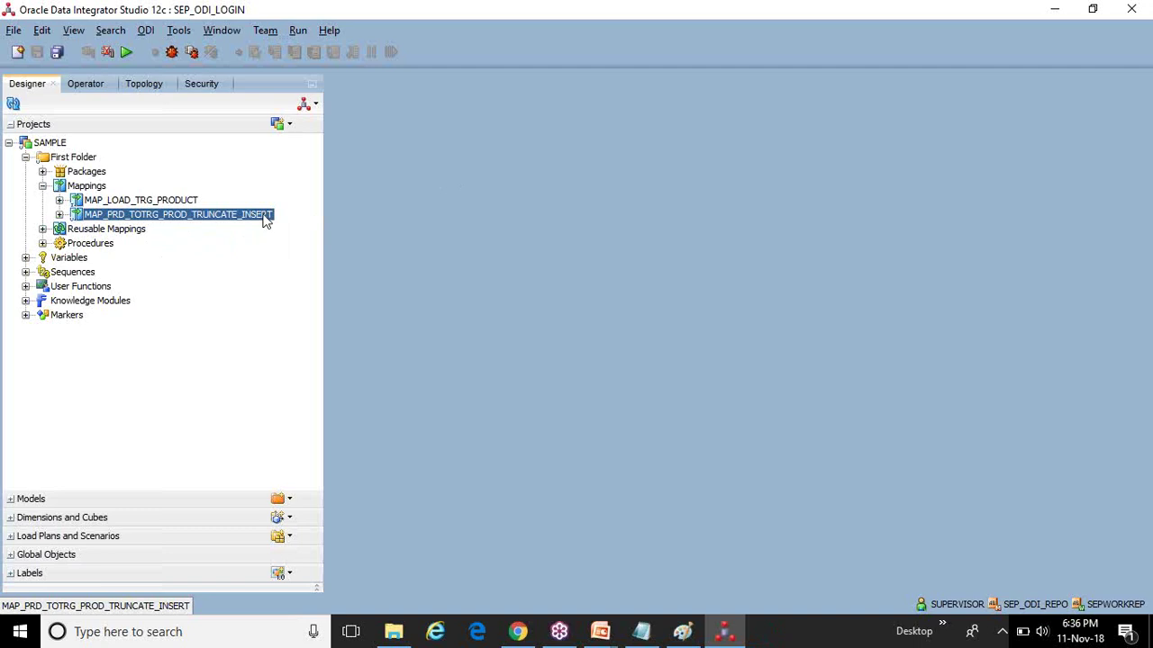
- Open MAP_PRD_TOTRG_PROD_TRUNCATE_INSERT from the Projects tree in the mapping editor
double_click(265, 217)
double_click(232, 221)
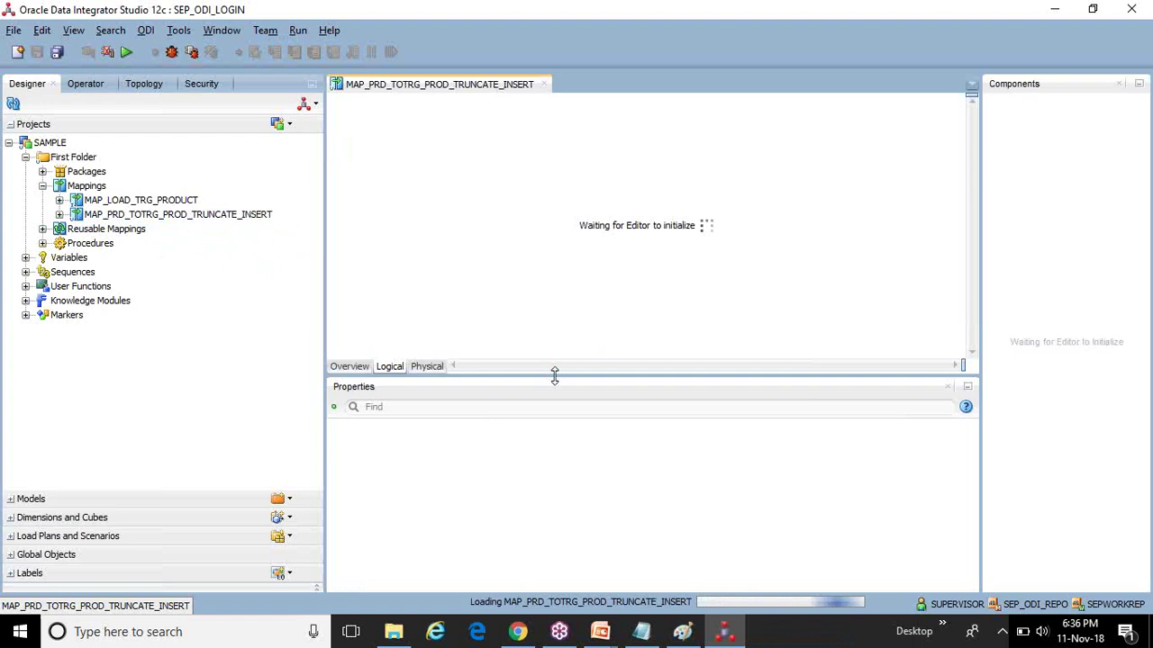
- Inspect the PRODUCT source, TRG_PRODUCT target and FILTER component on the Logical diagram
left_click_drag(552, 374, 546, 458)
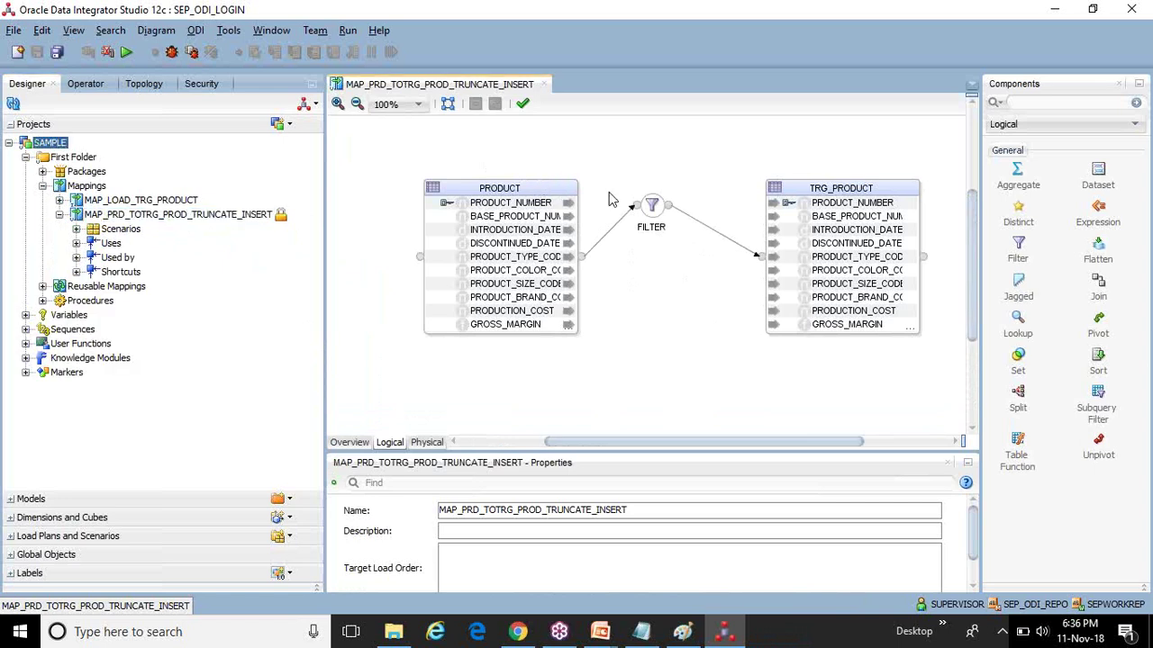
left_click(507, 195)
left_click(843, 189)
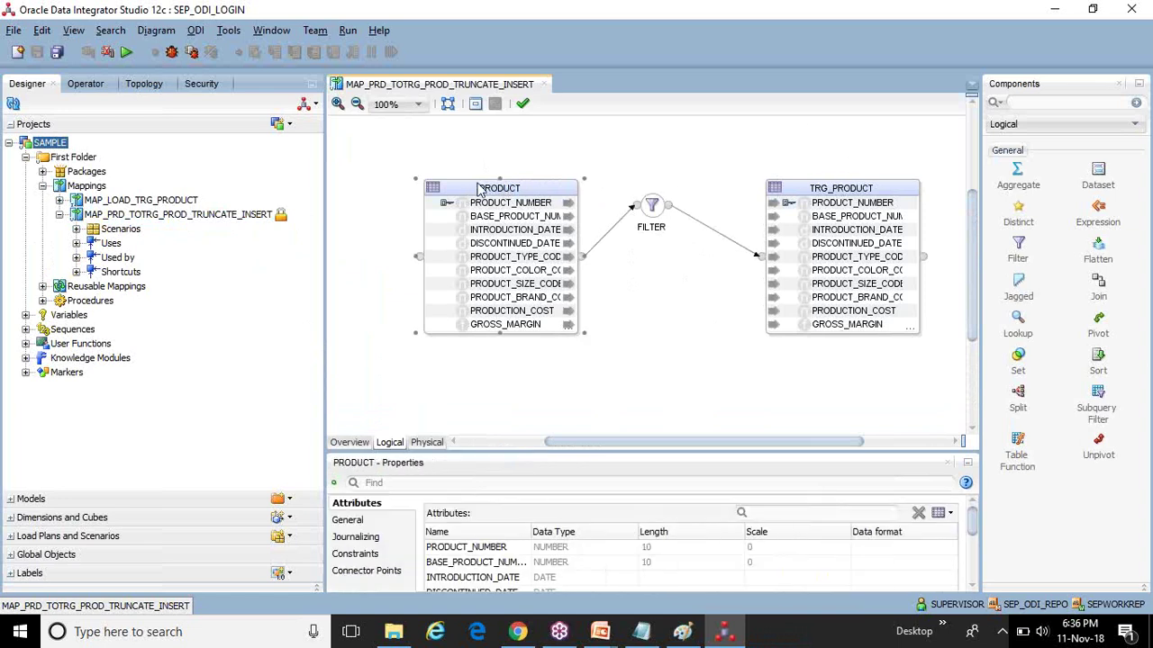
left_click(842, 188)
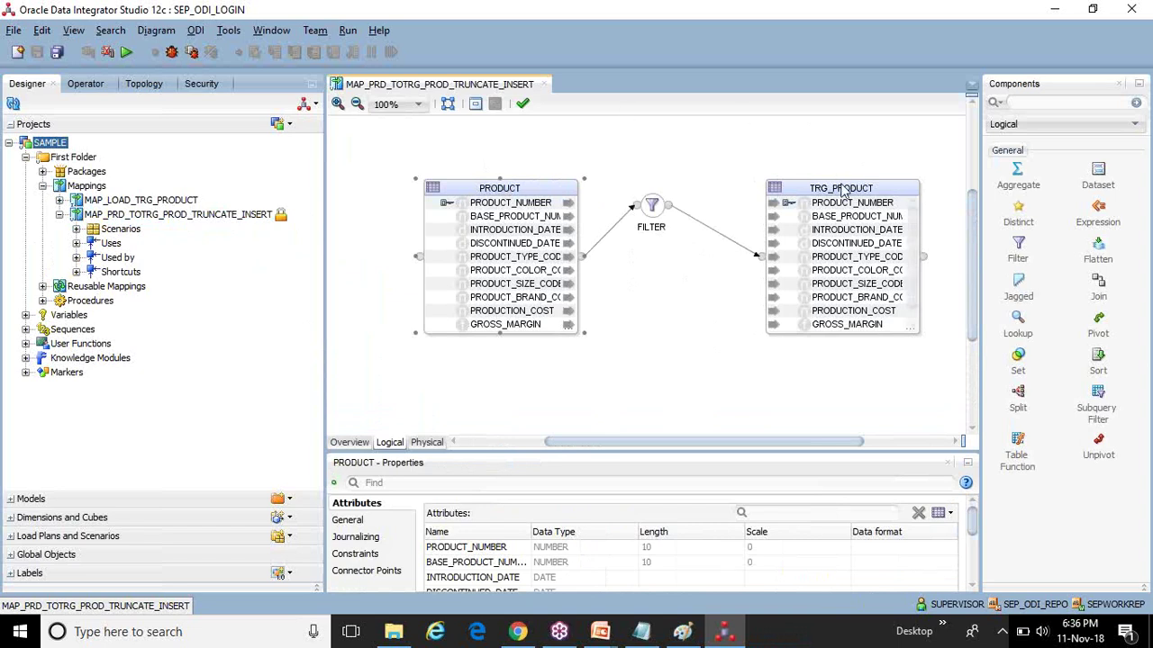
left_click(655, 206)
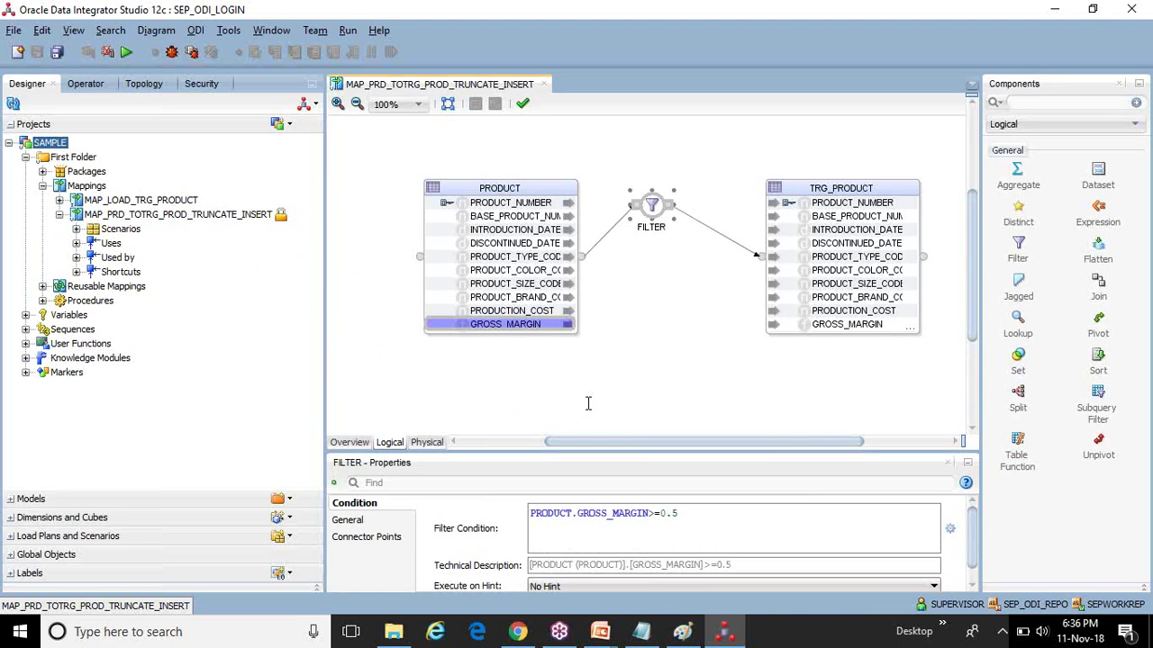
- Highlight the FILTER's condition PRODUCT.GROSS_MARGIN>=0.5 in its Properties
left_click(617, 513)
double_click(618, 514)
left_click_drag(649, 513, 661, 514)
left_click(660, 513)
double_click(660, 513)
left_click(660, 513)
triple_click(660, 514)
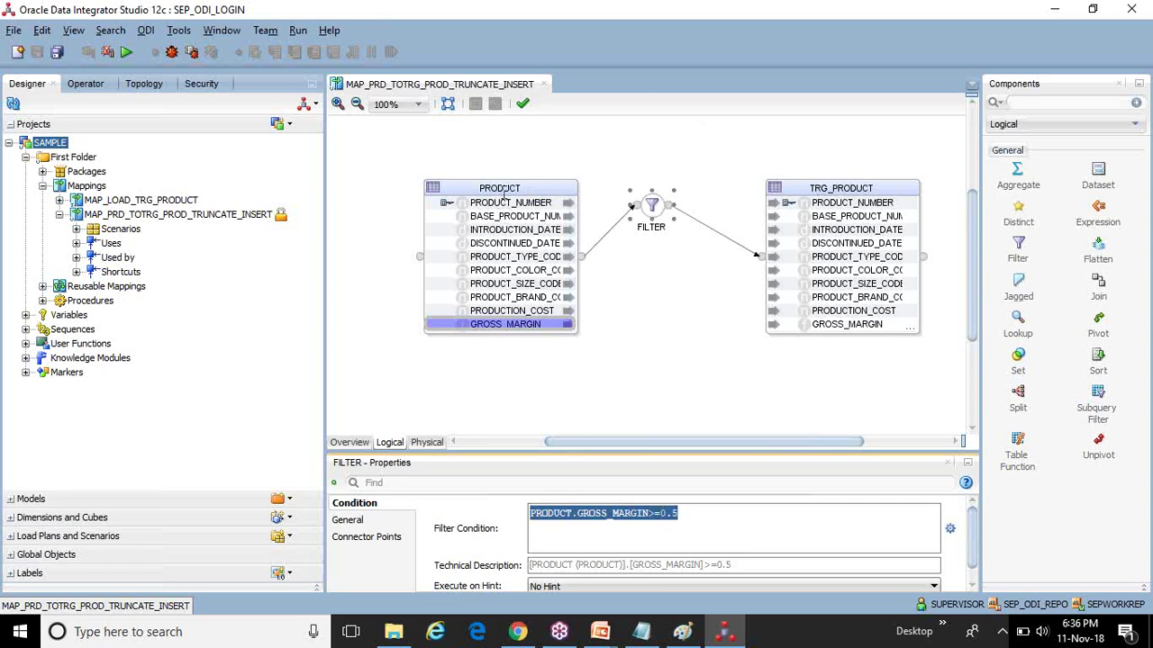
left_click(425, 442)
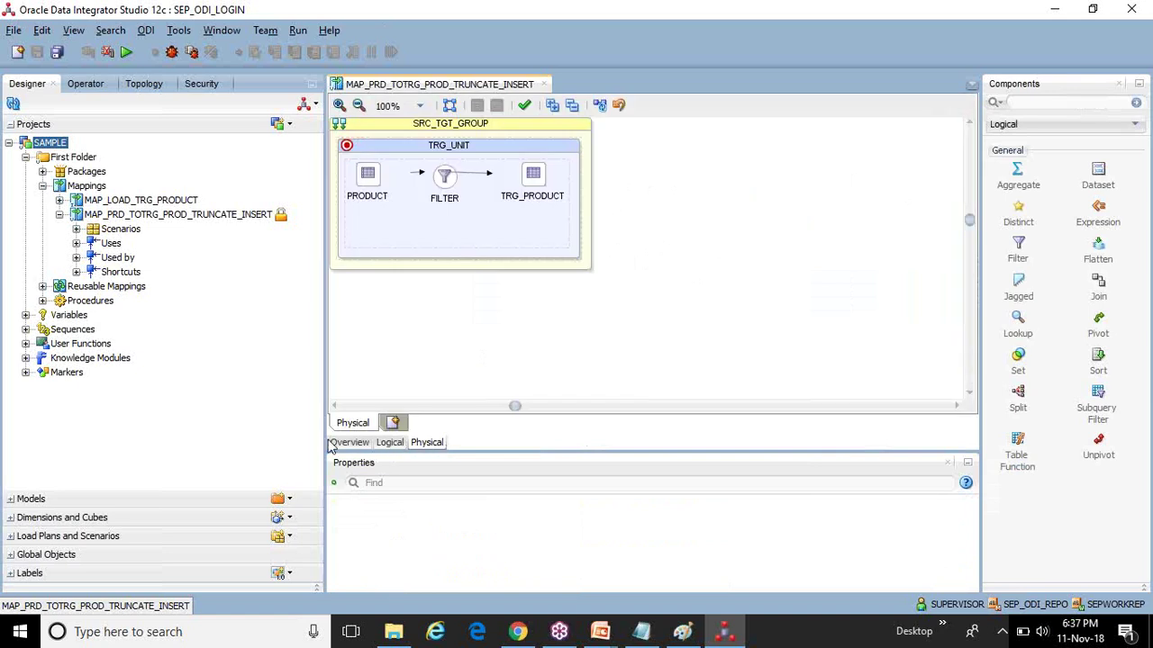
- In the Physical design's TRG_UNIT, select PRODUCT, then expand and select TRG_PRODUCT
left_click_drag(487, 409, 410, 405)
left_click_drag(970, 217, 968, 185)
left_click(482, 261)
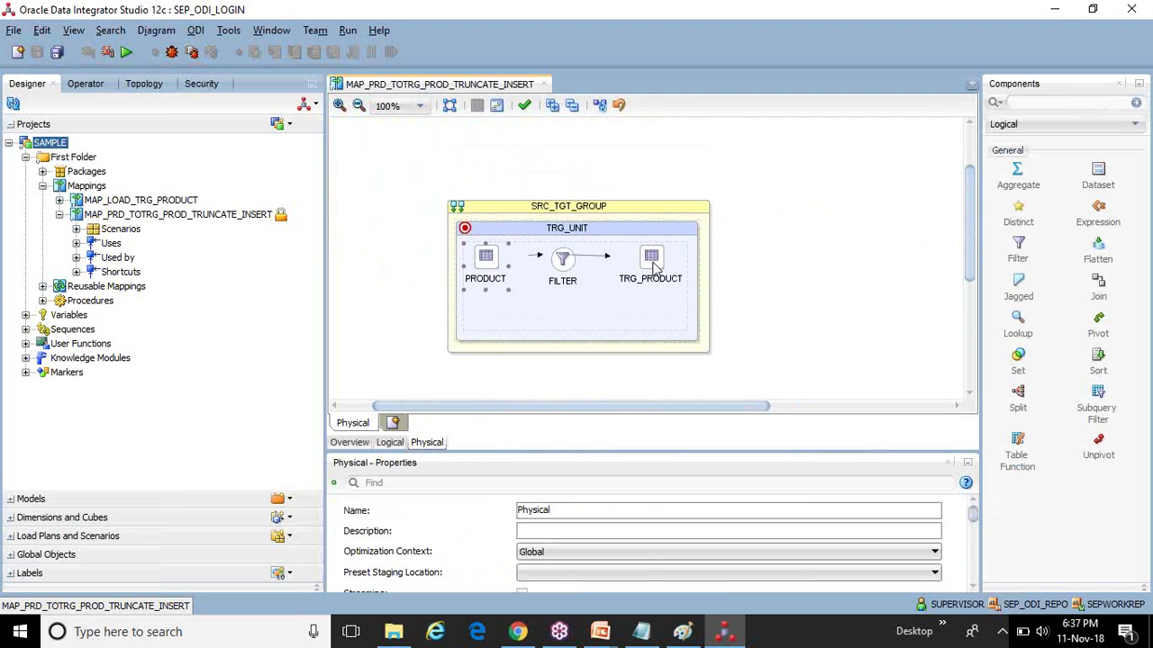
left_click(654, 268)
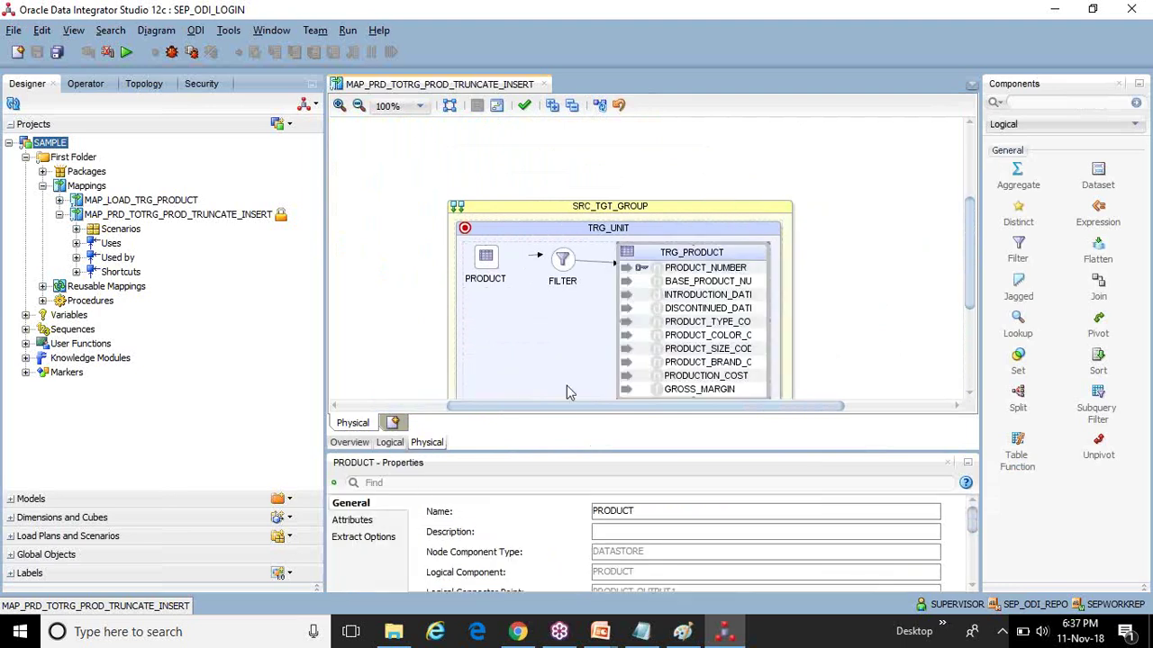
left_click(628, 255)
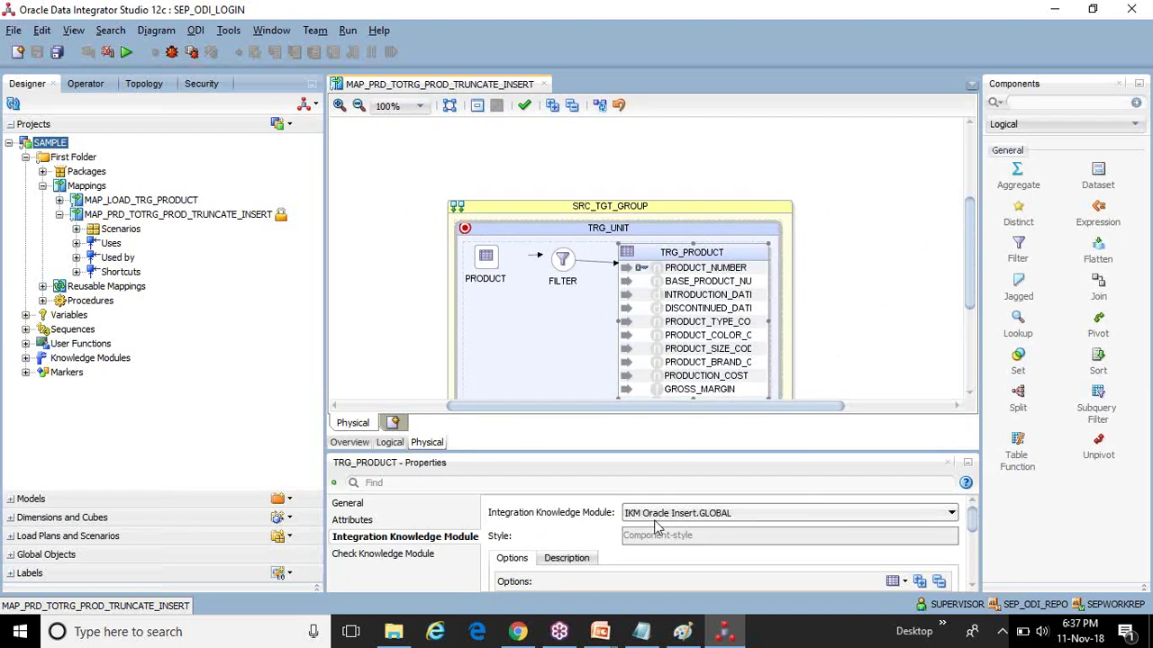
- Review IKM Oracle Insert.GLOBAL options TRUNCATE_TARGET_TABLE, CONSTRAINTS, DELETE_ALL, INDEXES, INSERT_HINT, CREATE_TARGET_TABLE
left_click_drag(972, 527, 972, 551)
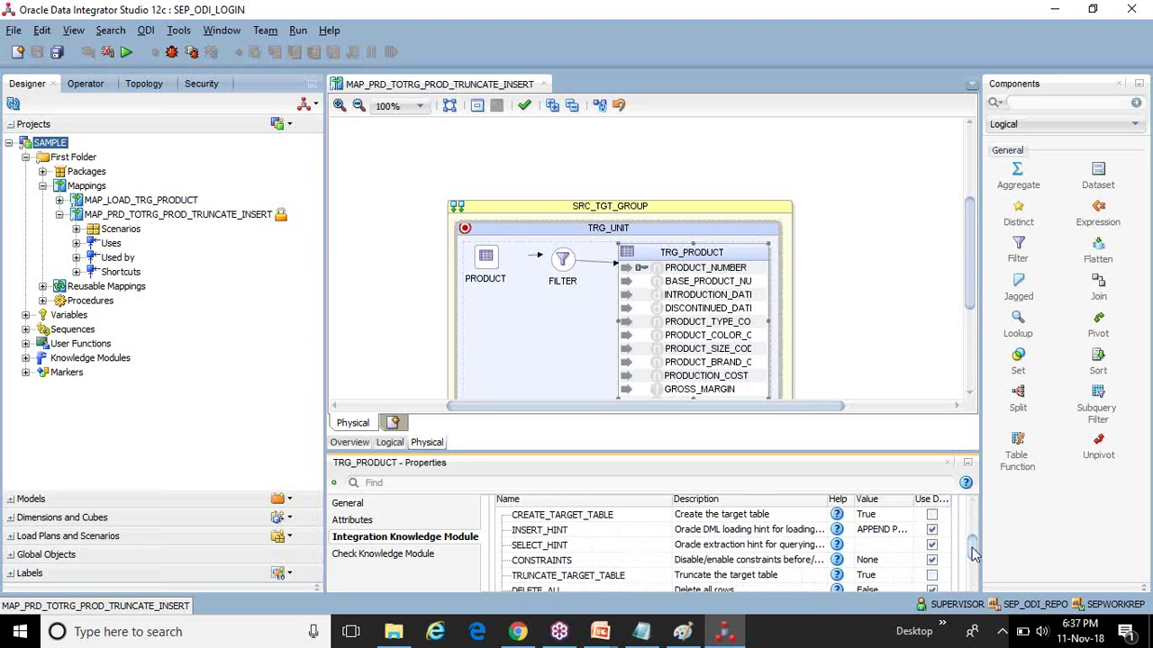
left_click_drag(666, 438, 665, 437)
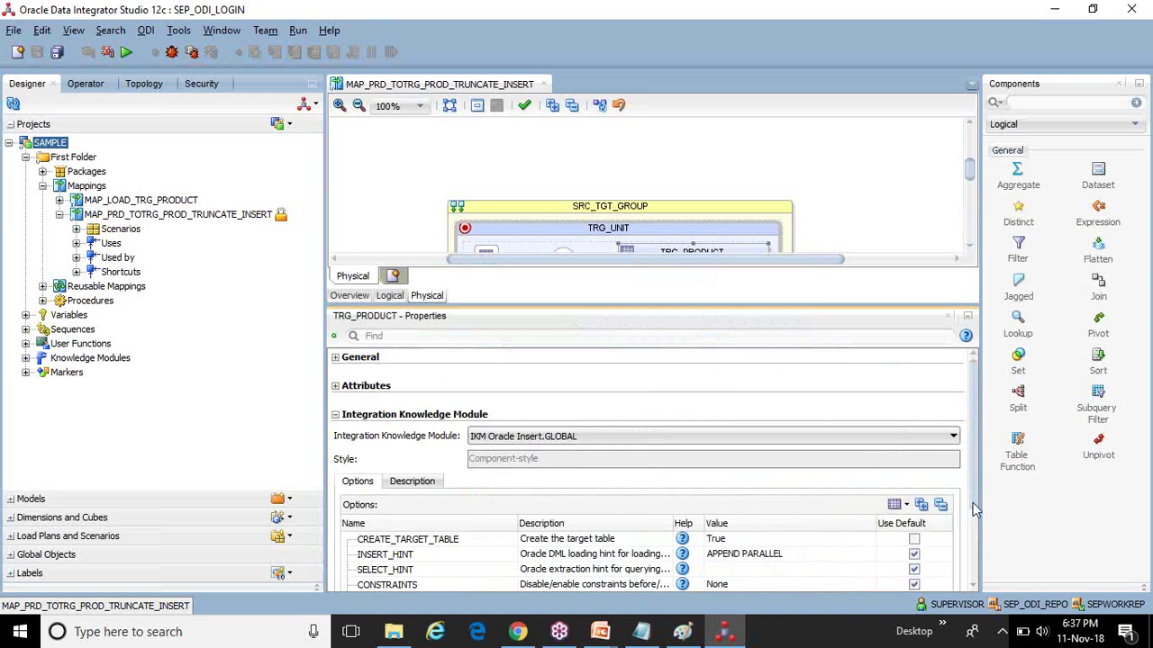
scroll(972, 509, "down", 3)
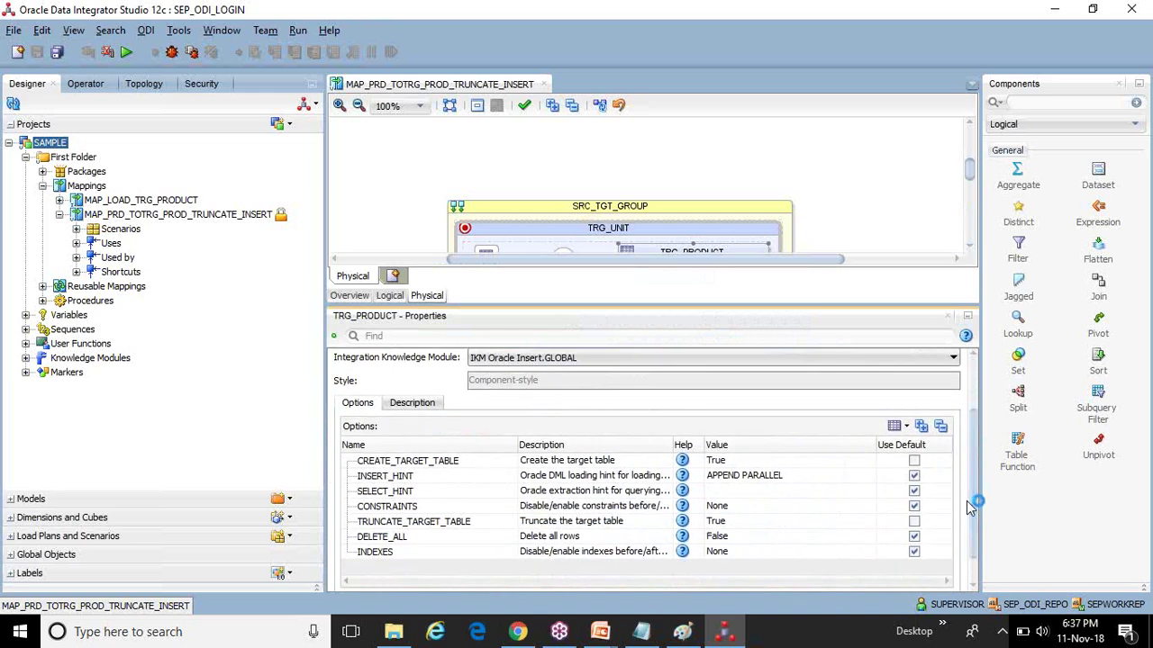
left_click(401, 523)
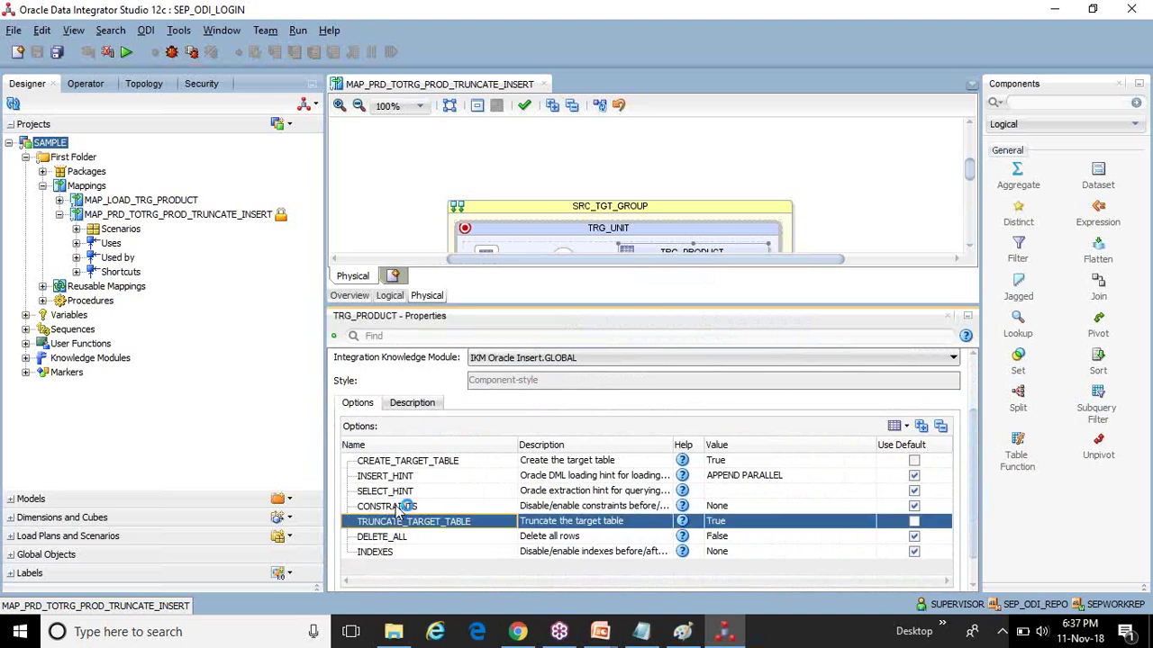
left_click(398, 506)
left_click(397, 538)
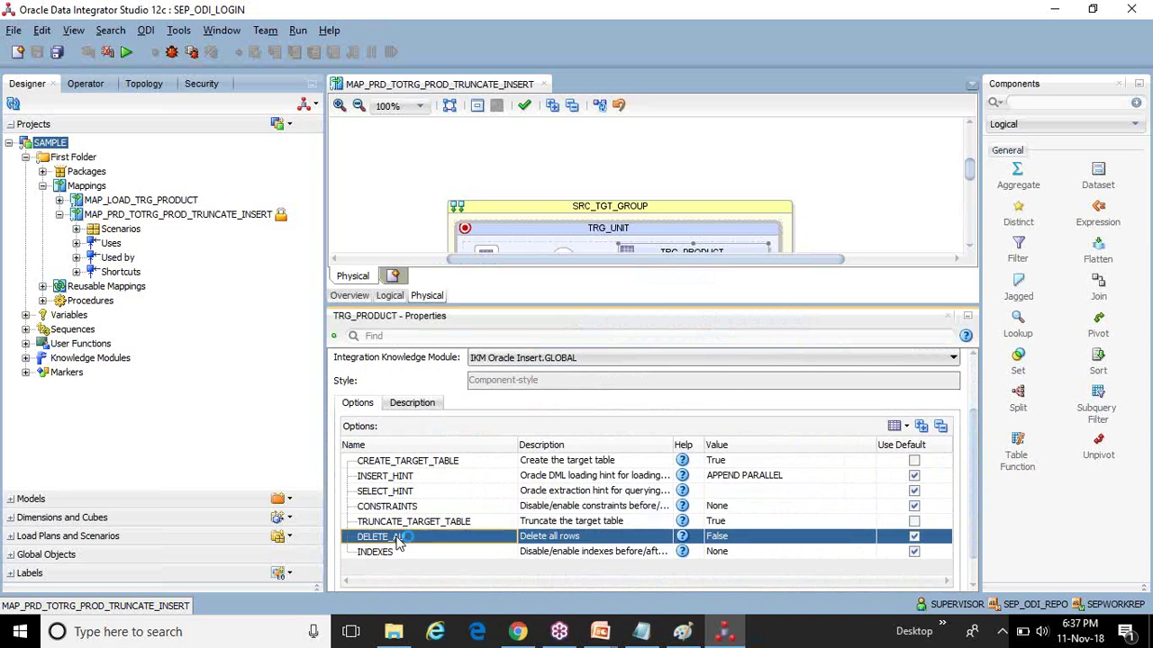
left_click(398, 554)
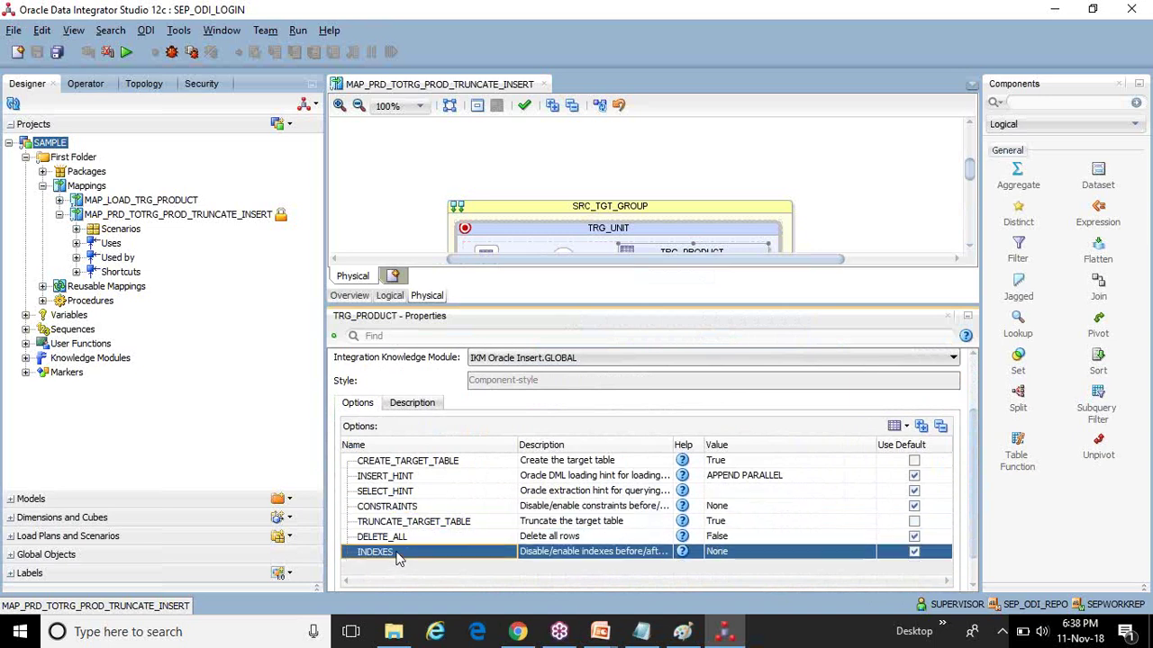
left_click(395, 477)
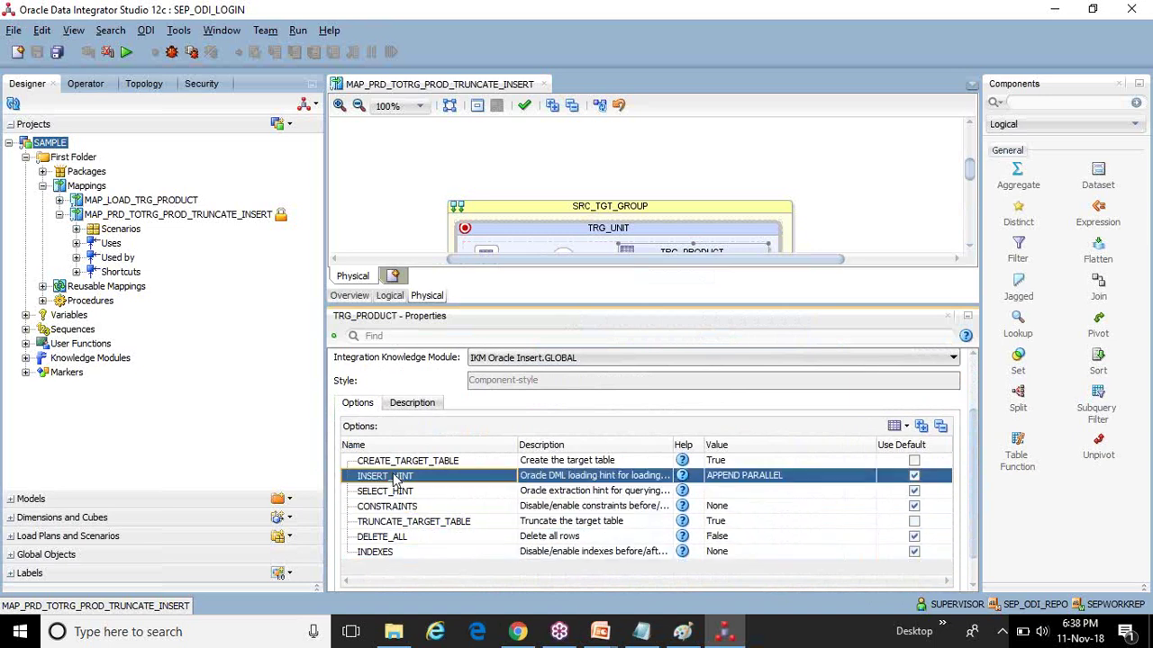
left_click(399, 462)
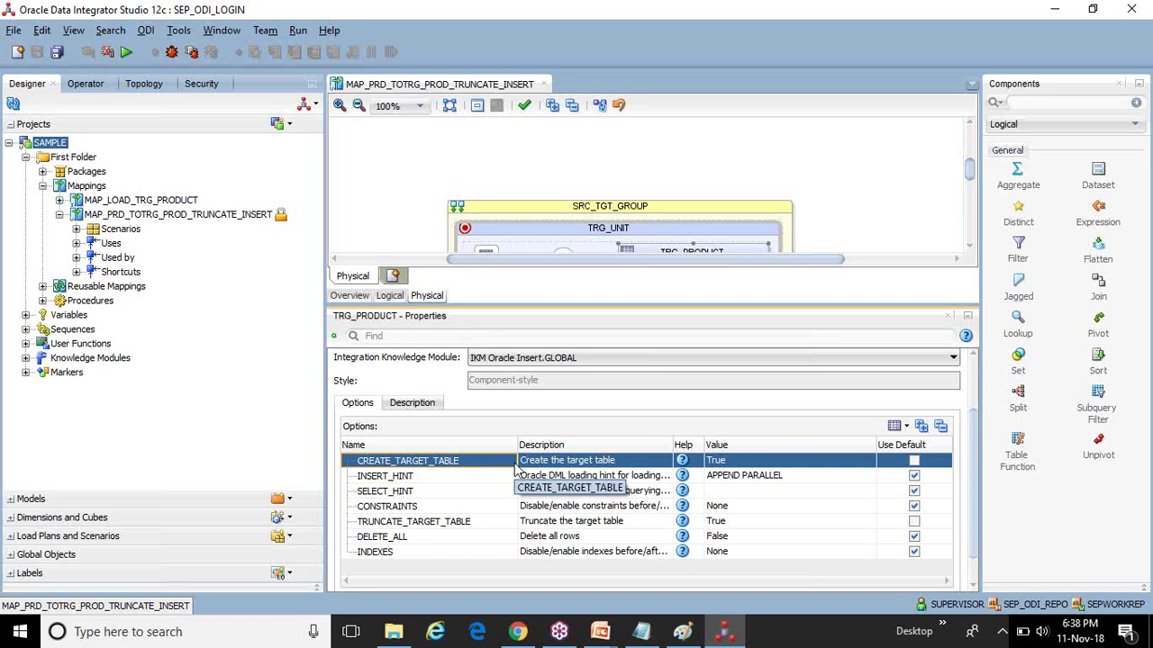
left_click(402, 476)
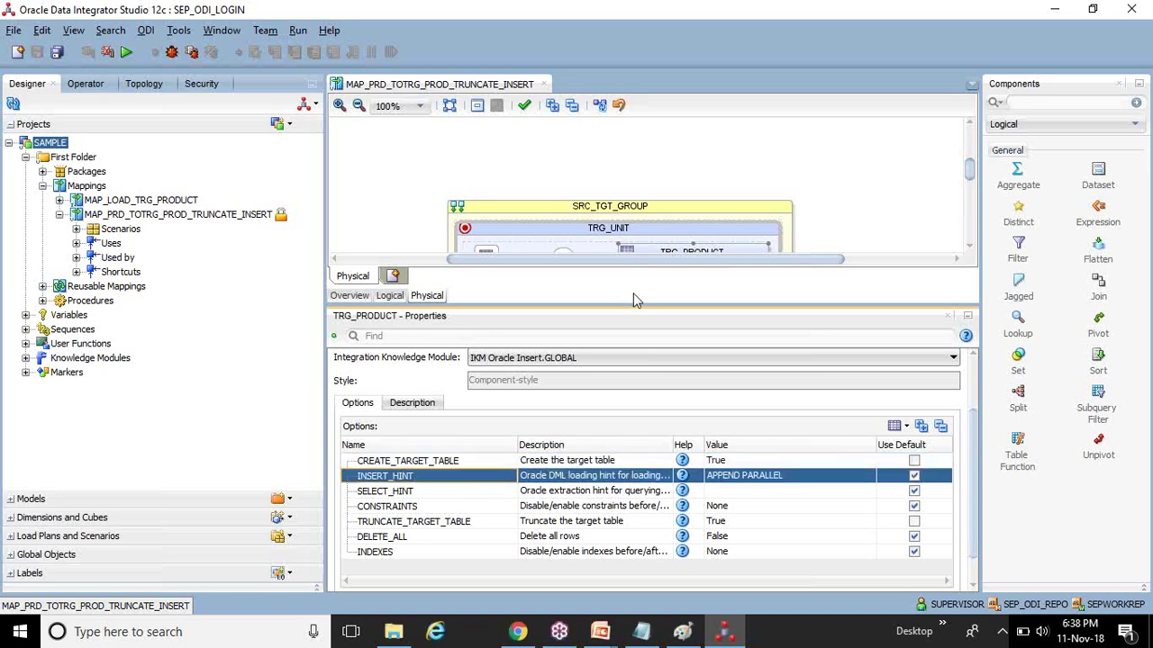
left_click_drag(626, 306, 626, 307)
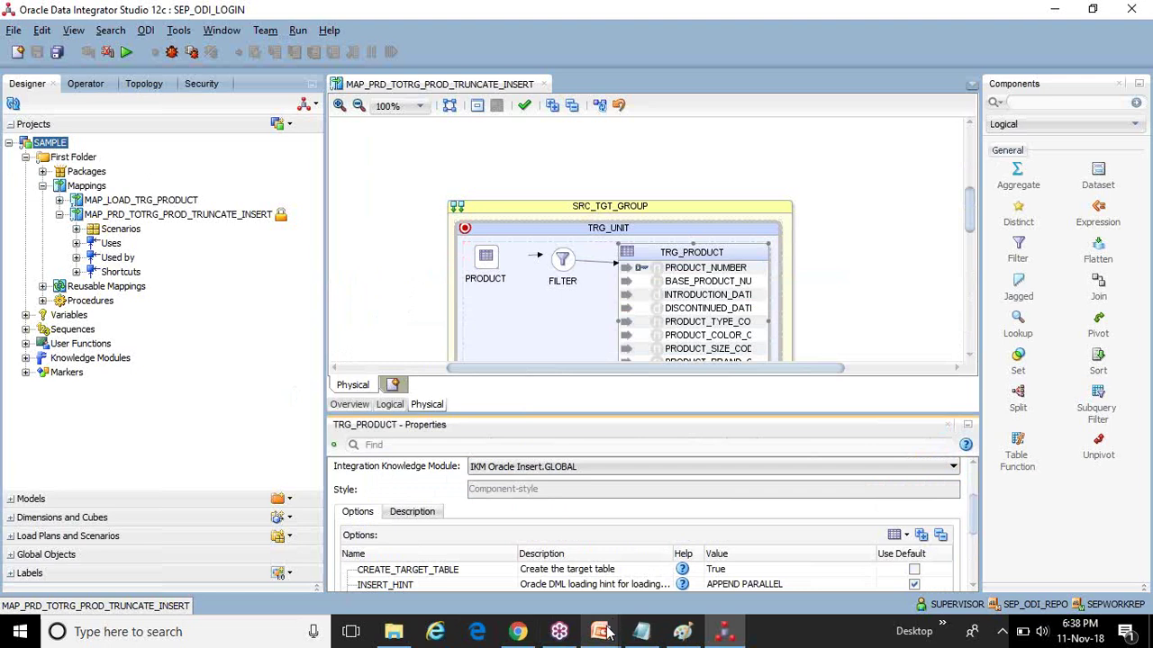
- Return to the PowerPoint slide show and advance to the Operator Navigator slide
mouse_move(601, 632)
left_click(671, 578)
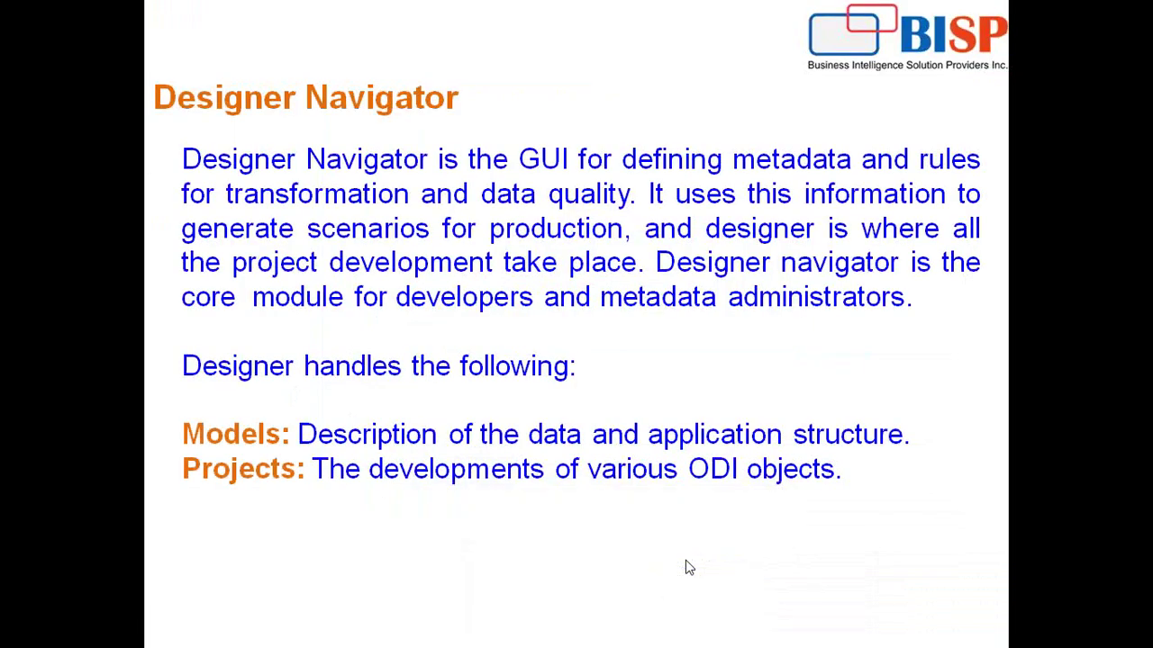
left_click(700, 375)
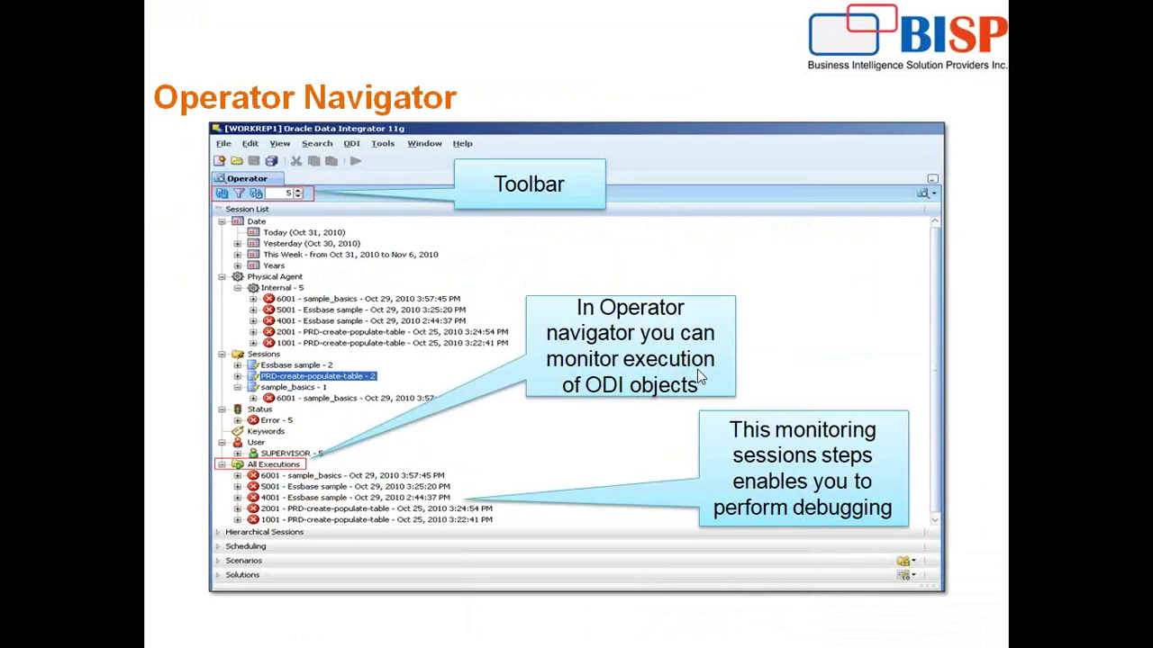
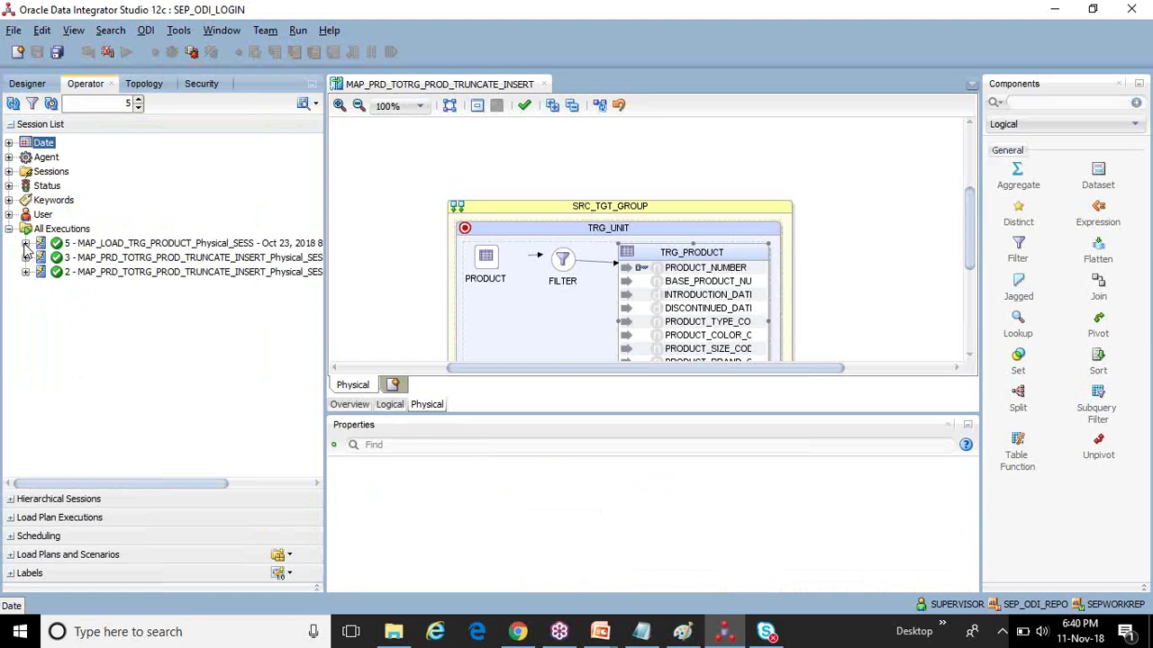
- Switch the filter mapping to its Logical design view
left_click(25, 243)
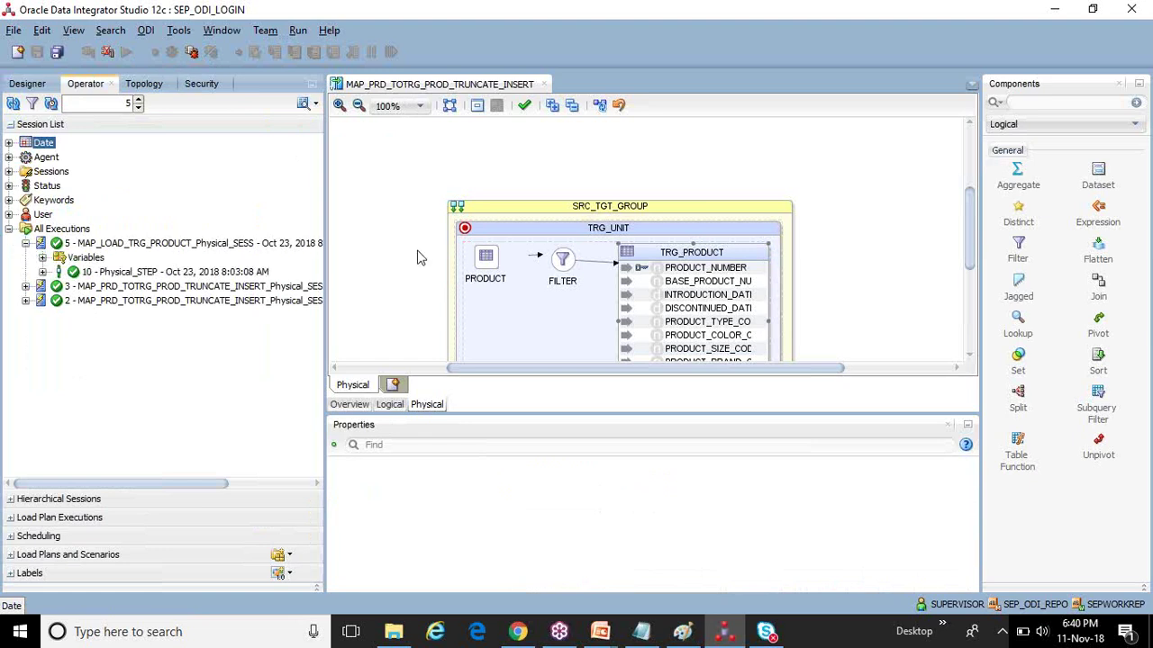
left_click(592, 234)
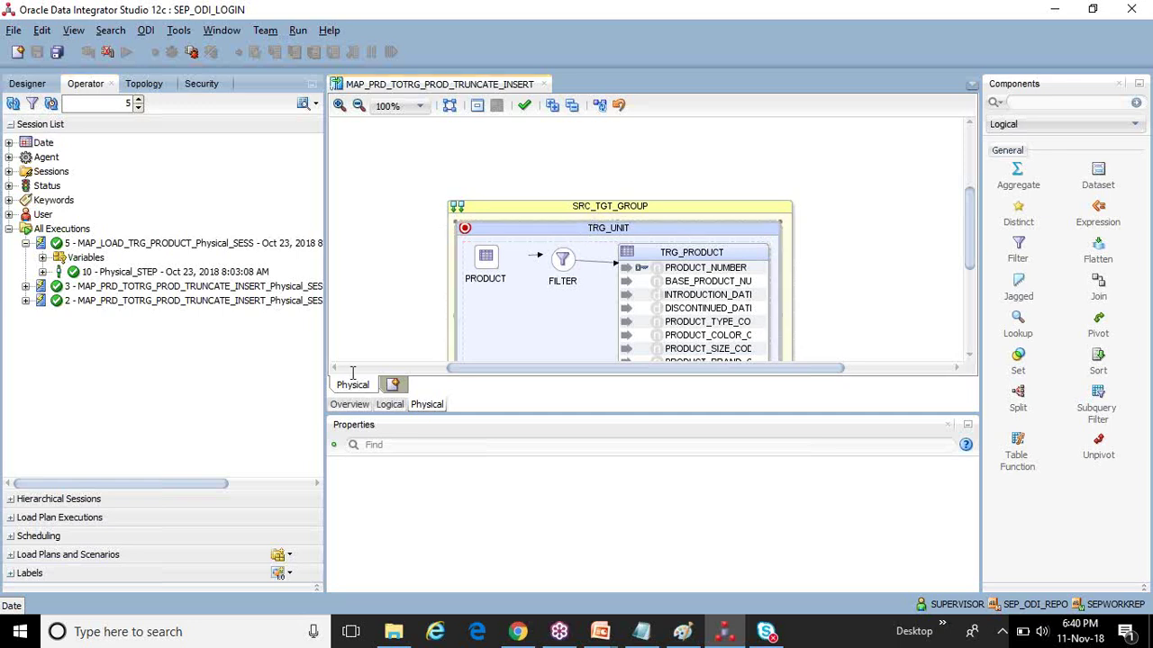
left_click(390, 405)
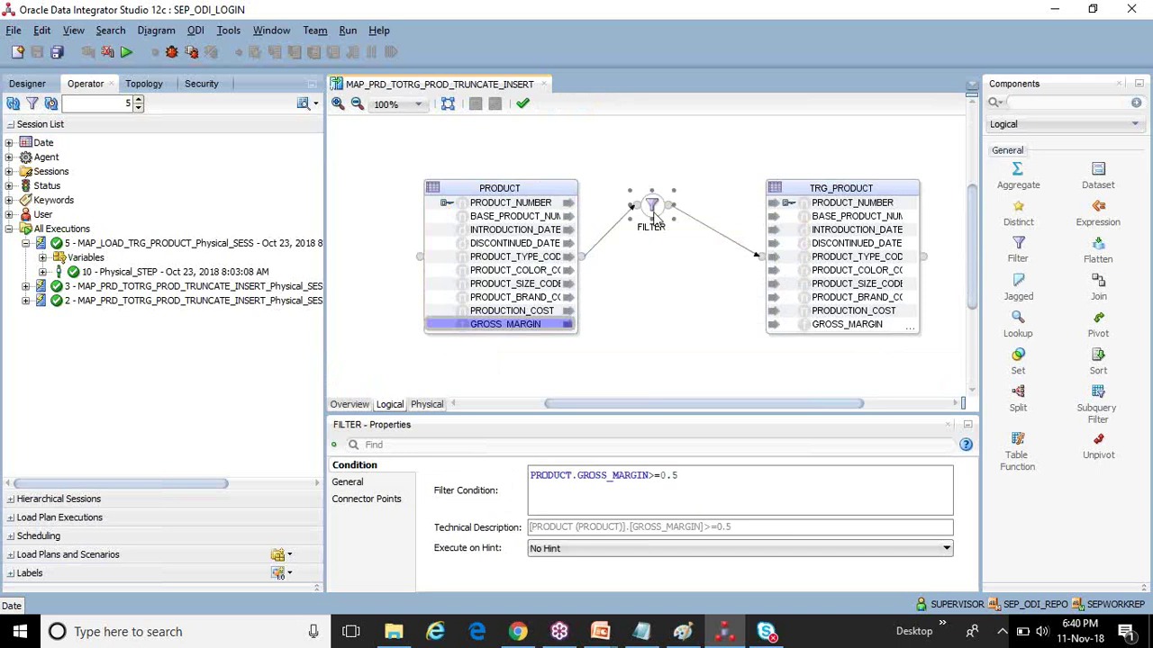
- Edit the FILTER condition to read PRODUCT.GROSS_MARGIN 0.5 without '>=' and save the mapping
left_click(638, 499)
left_click(655, 476)
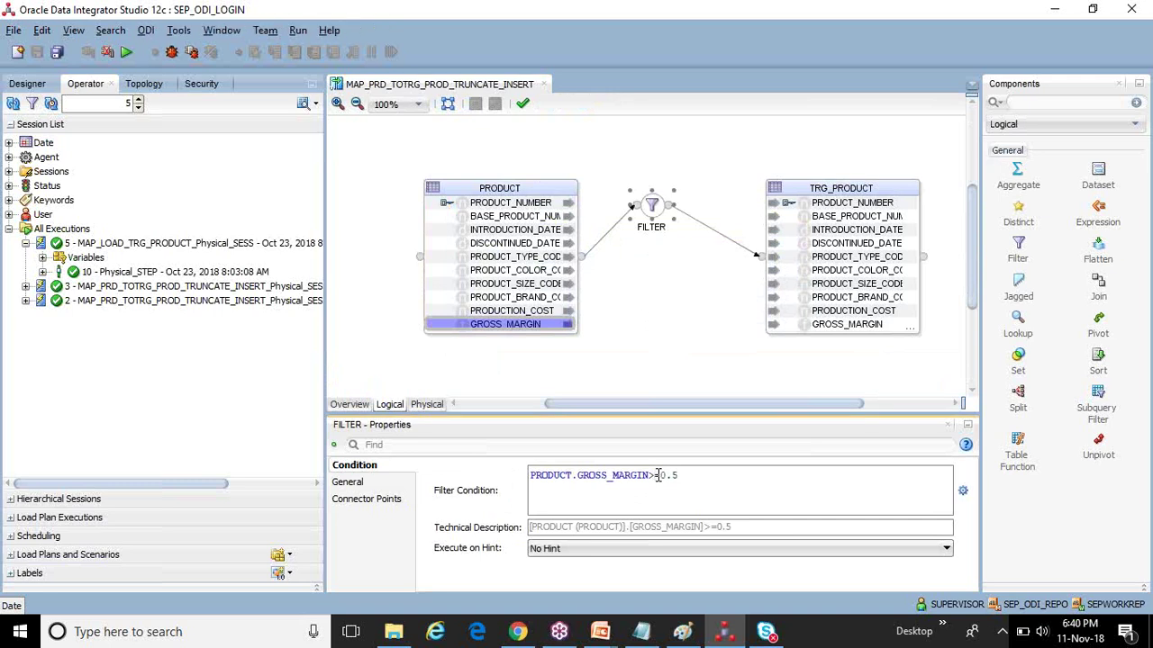
key("Delete")
key("Delete")
key("Delete")
key("BackSpace")
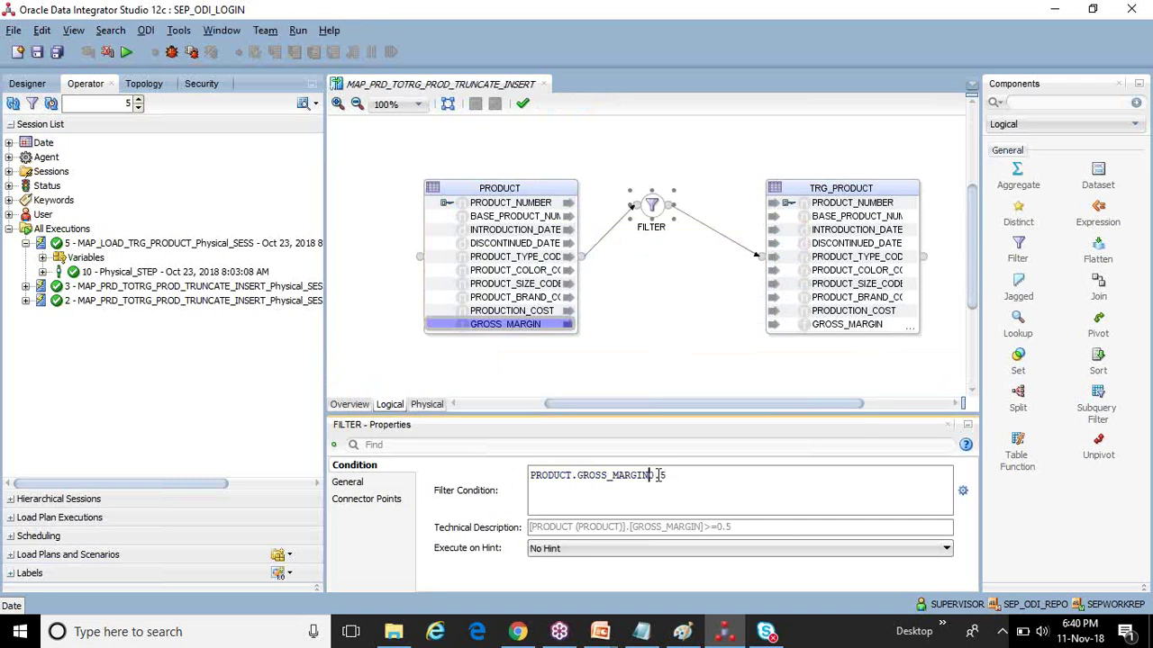
type("0.")
left_click(40, 54)
- Run the mapping in the Global context with Local (No Agent) and acknowledge the session start
left_click(127, 52)
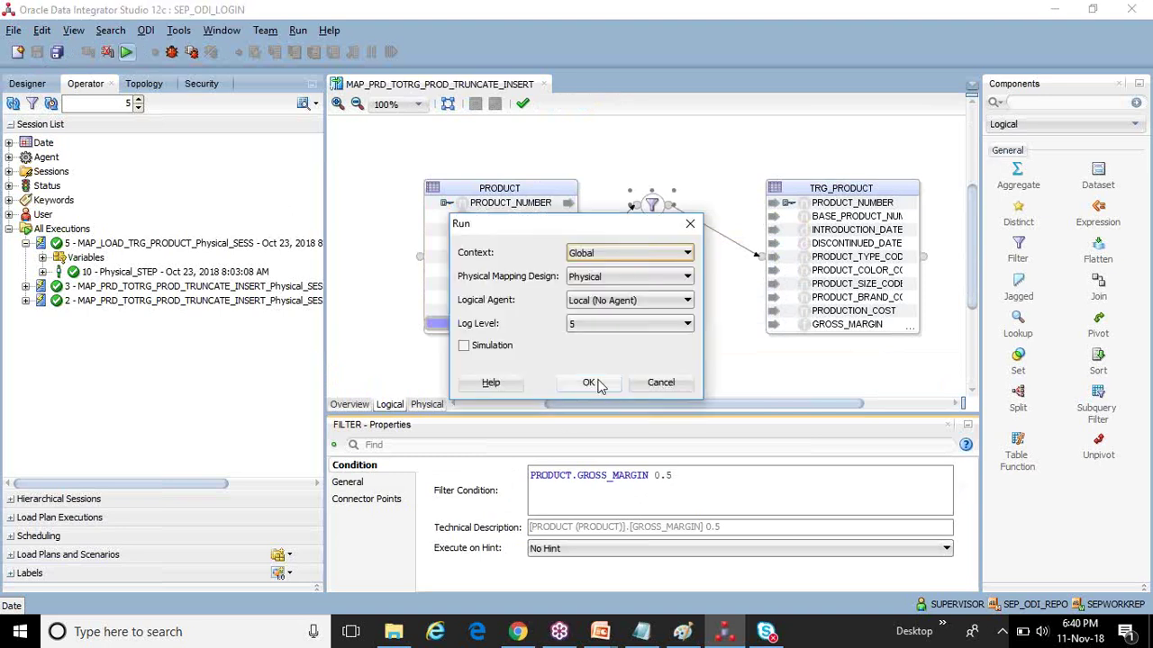
left_click(592, 382)
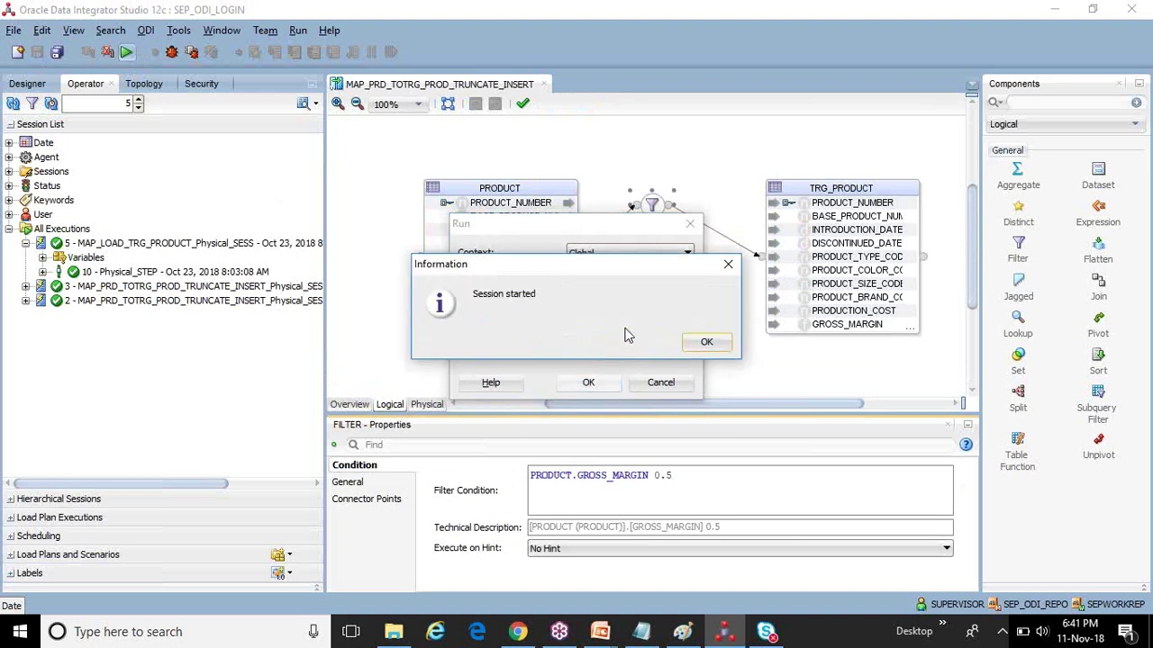
left_click(721, 351)
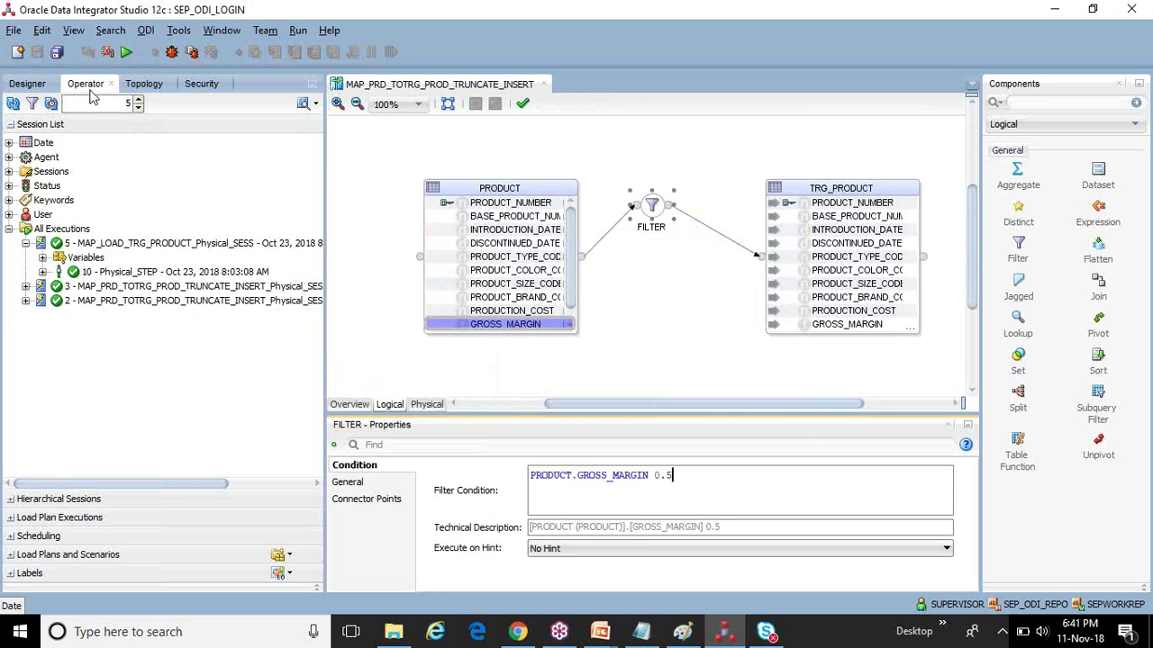
- Refresh the sessions, expand session 6 down to task 70, and open the failed Insert new rows task
left_click(13, 103)
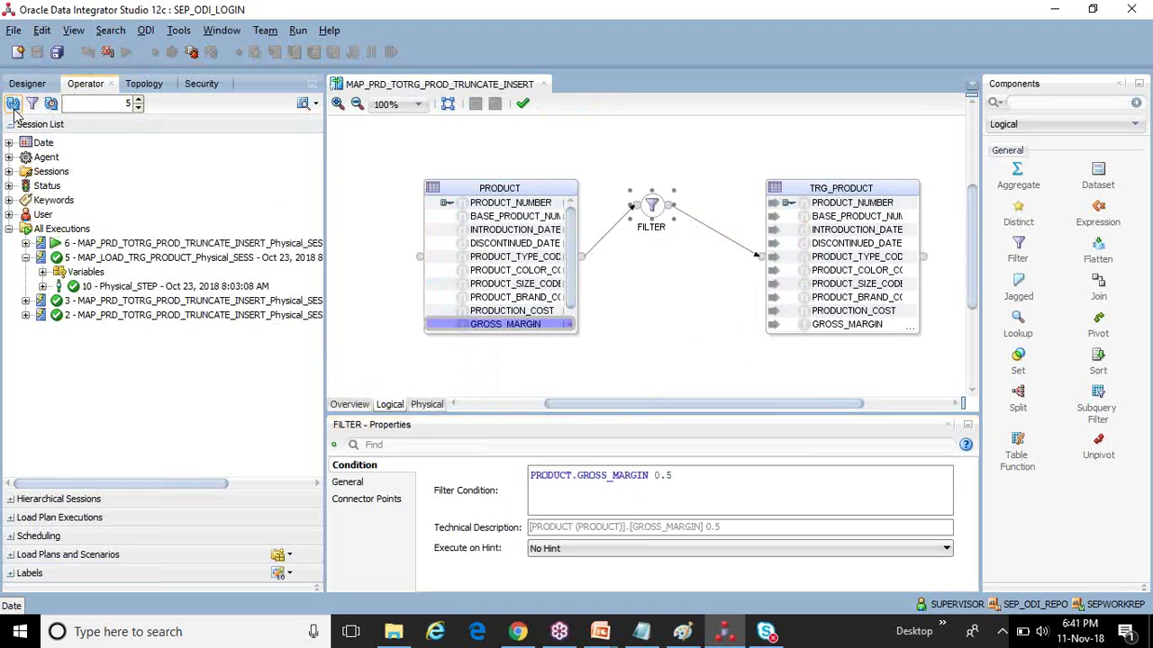
left_click(25, 257)
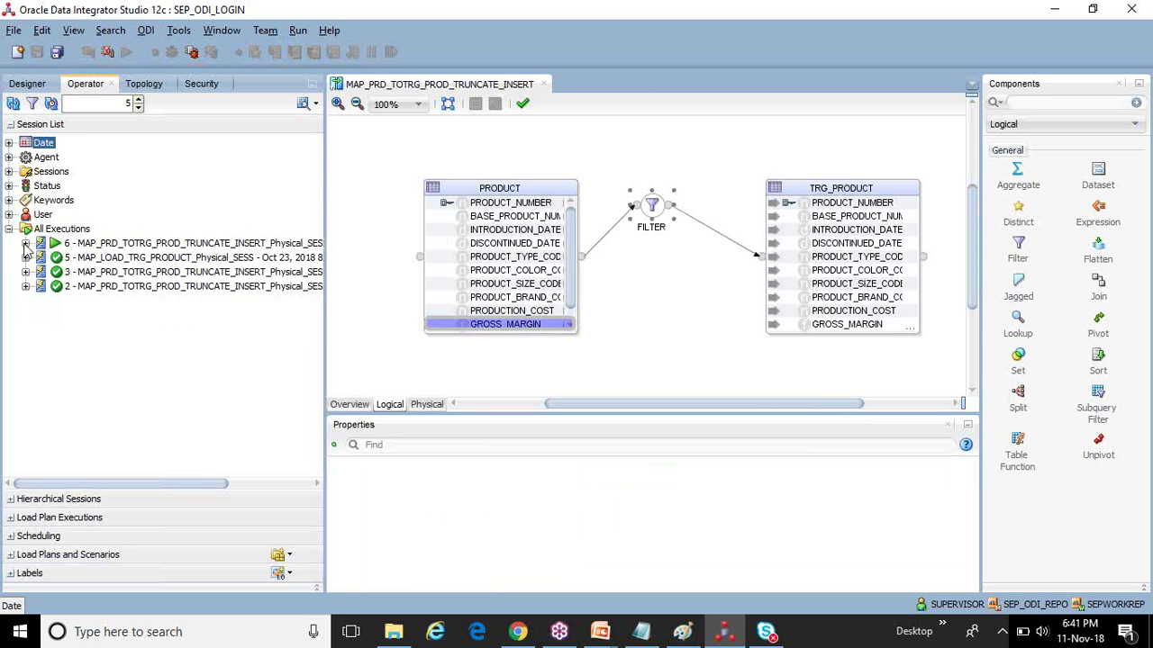
left_click(25, 243)
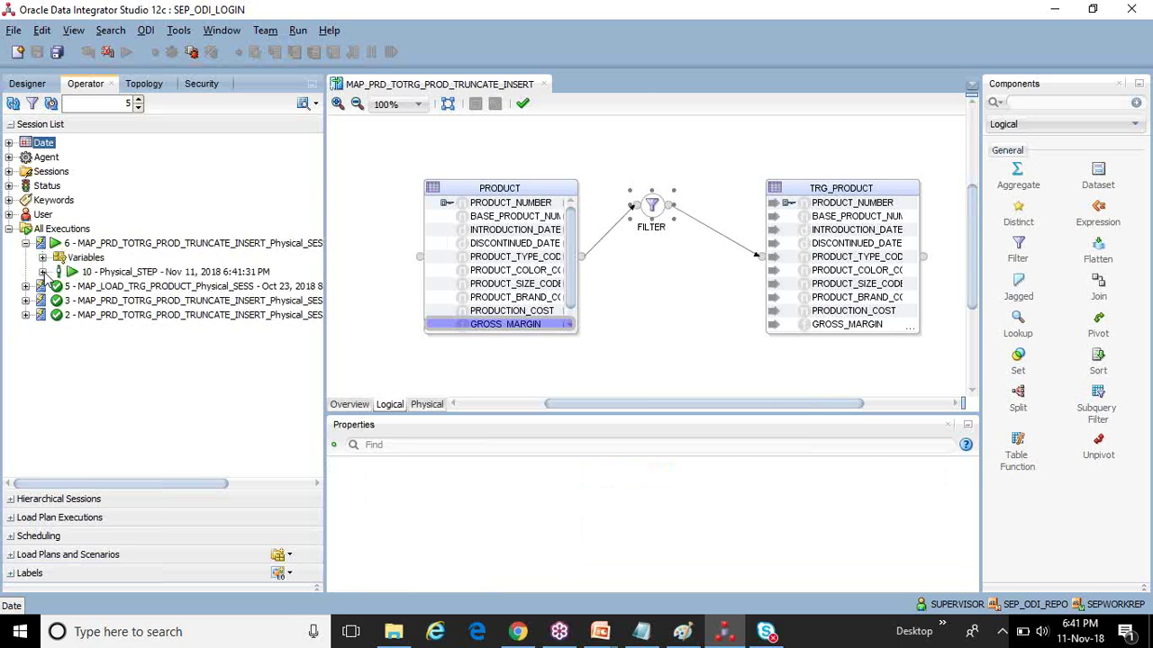
left_click(42, 271)
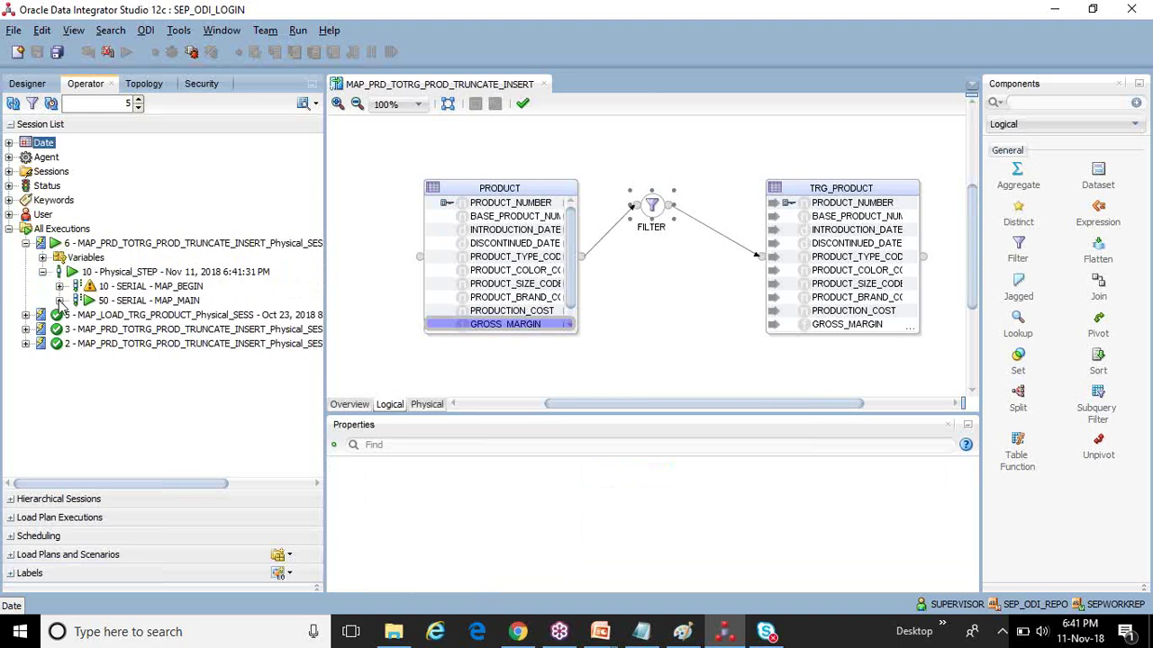
left_click(59, 300)
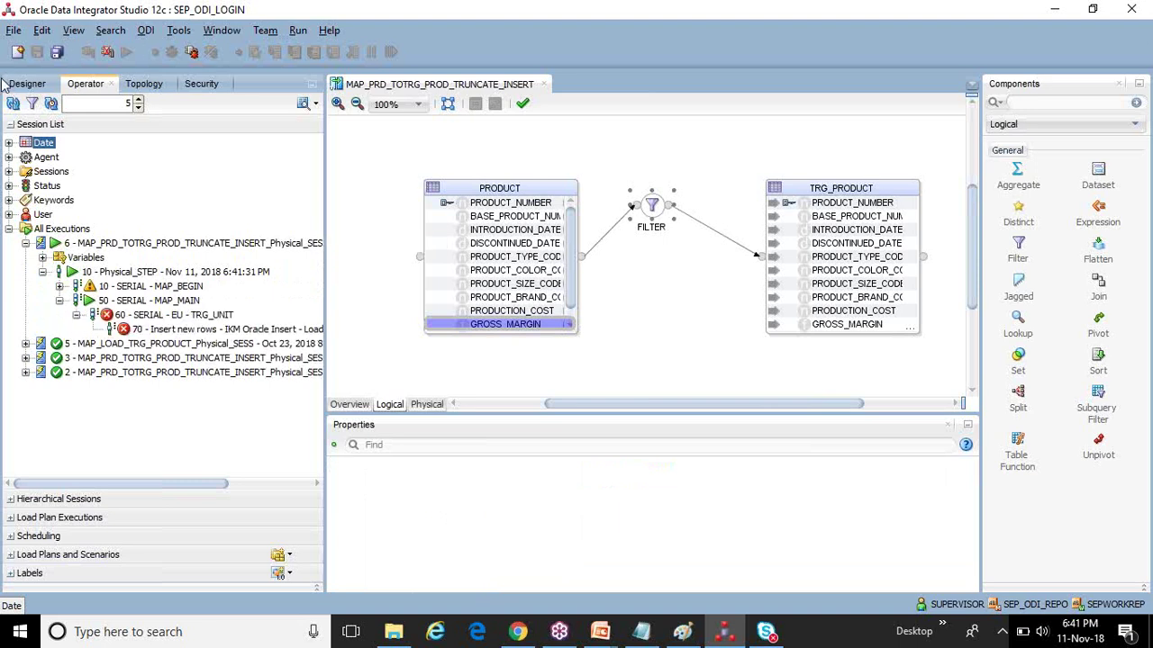
left_click(14, 105)
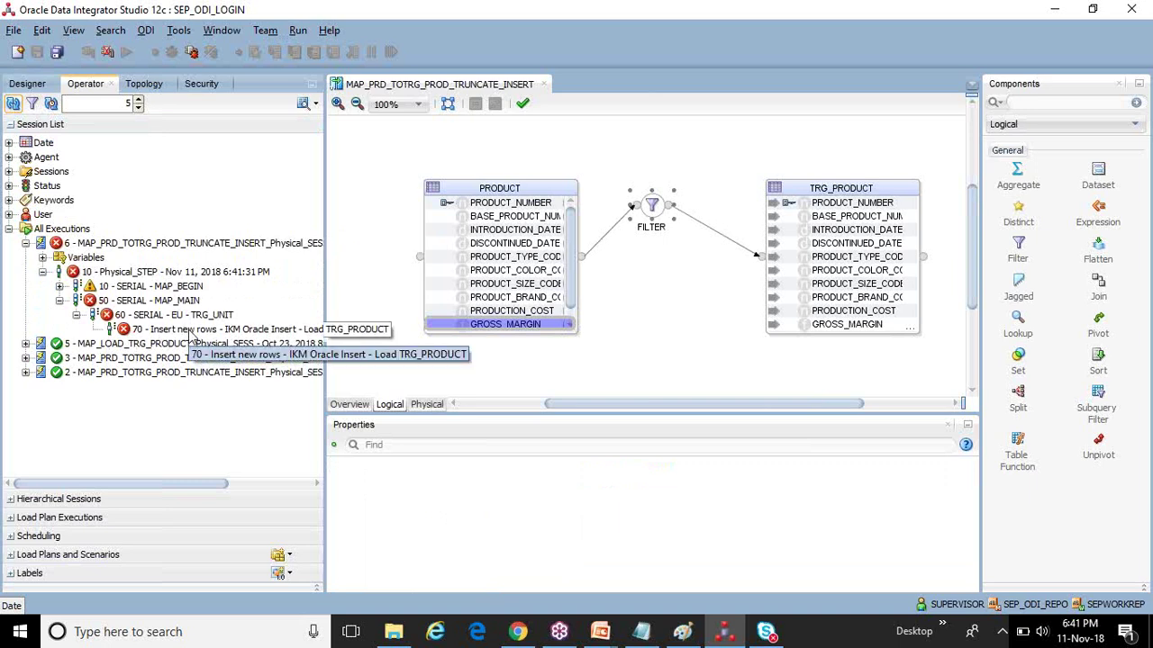
left_click(191, 329)
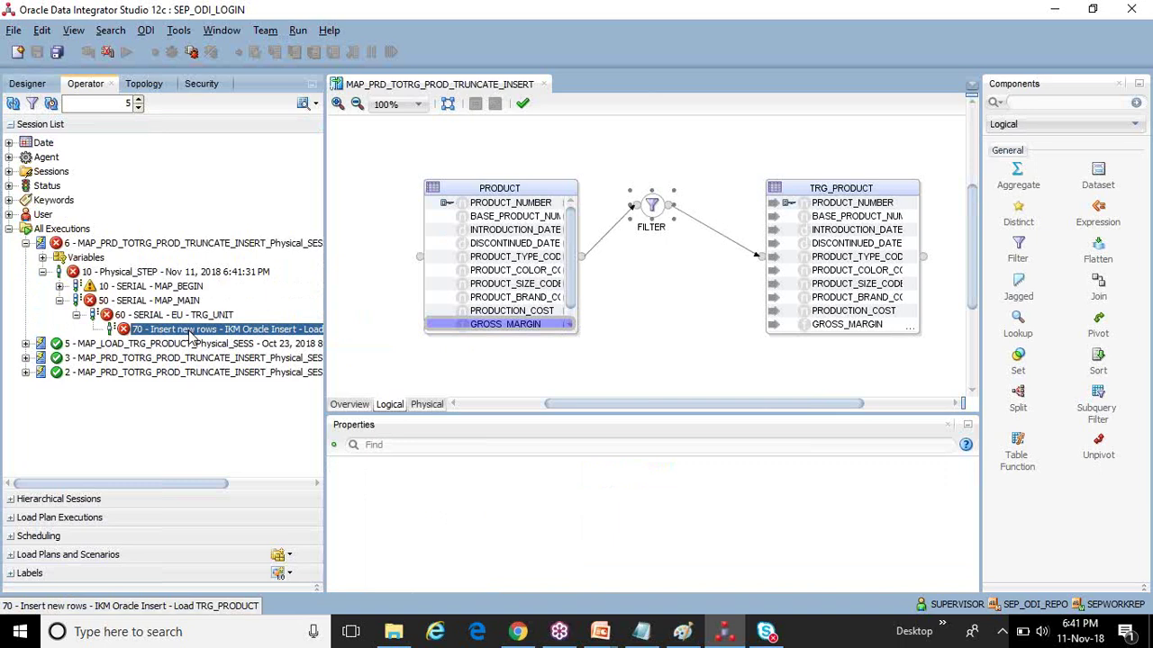
double_click(190, 331)
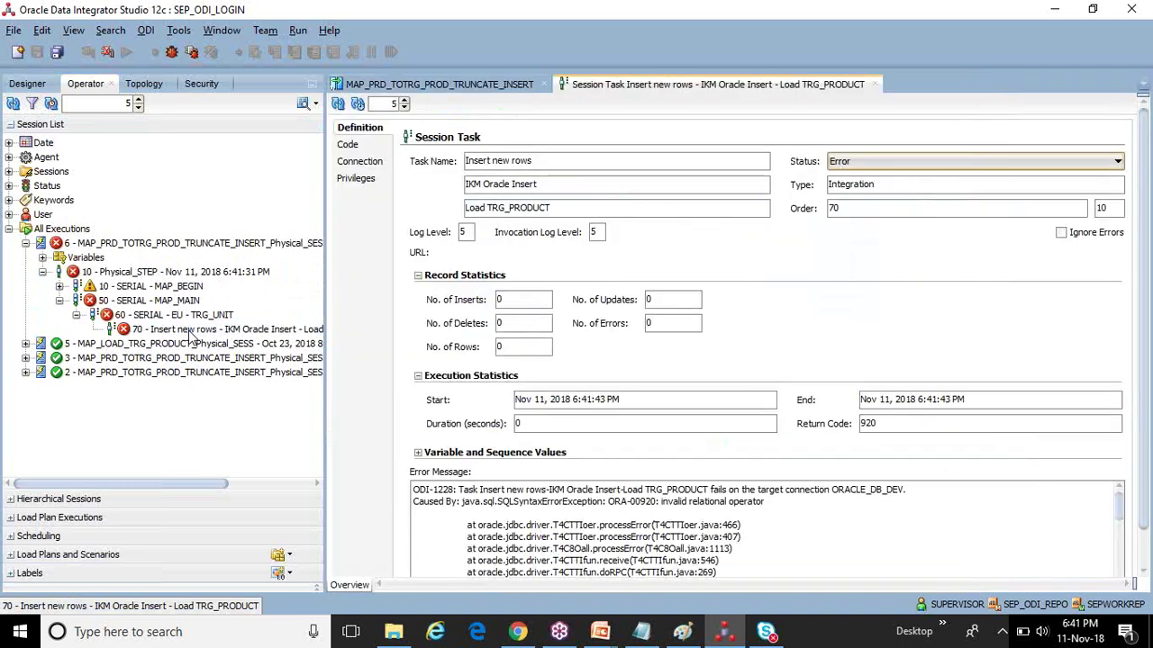
- Inspect the executed SQL's WHERE (PRODUCT.GROSS_MARGIN 0.5) and the ORA-00920 invalid relational operator error
double_click(554, 163)
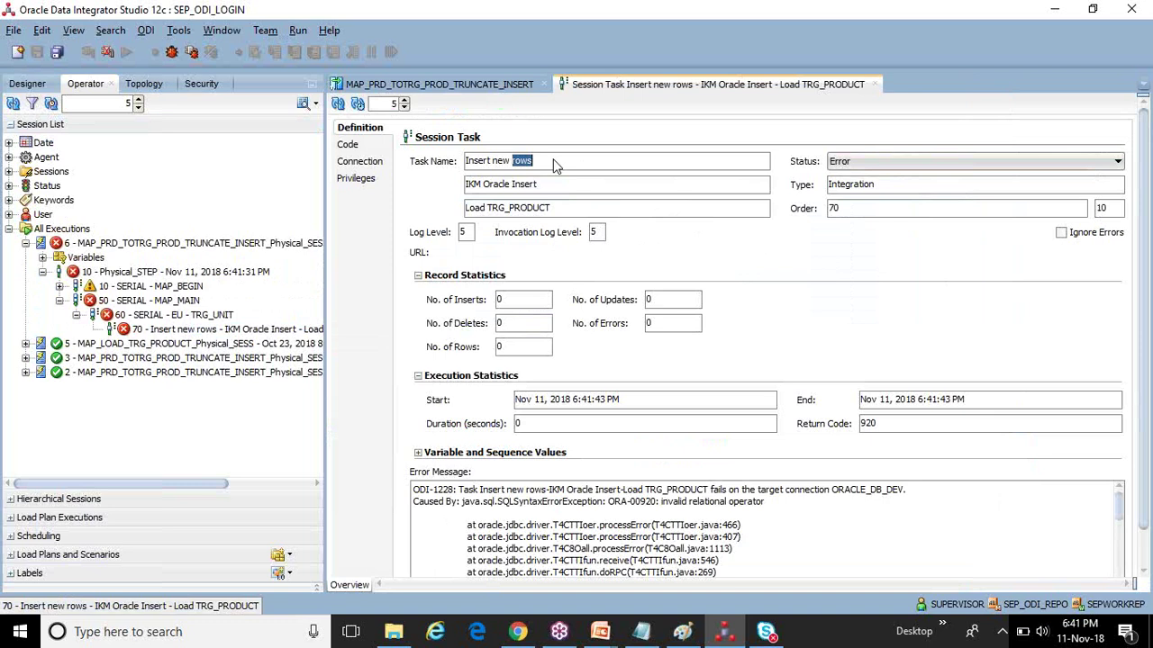
left_click(348, 147)
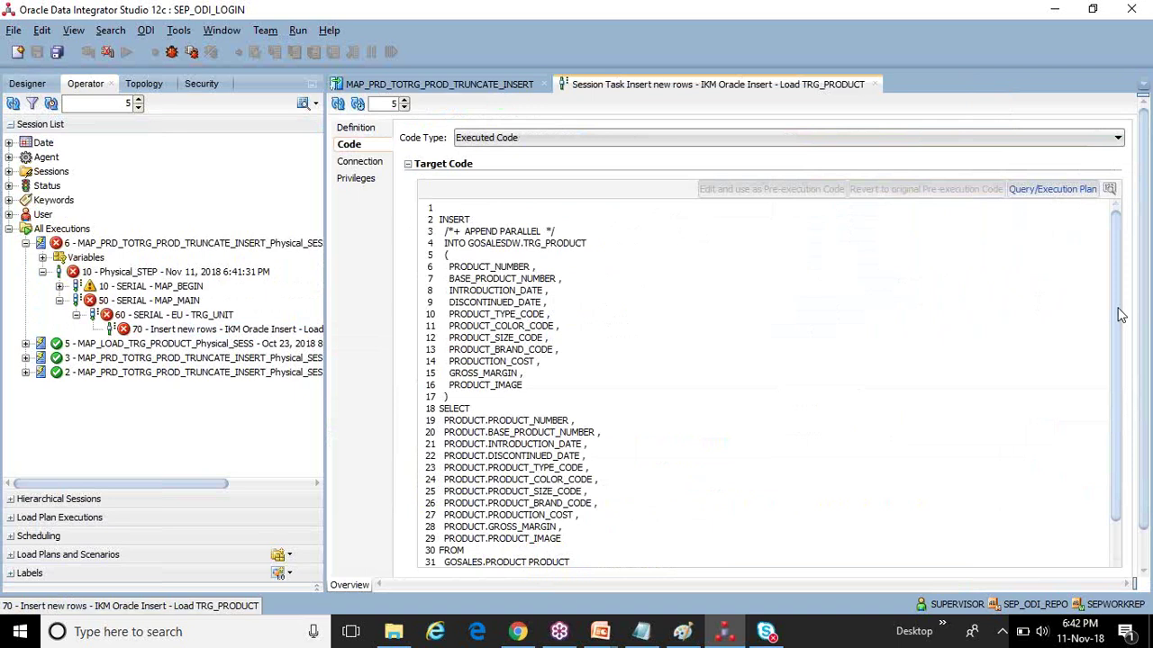
left_click_drag(1121, 315, 1117, 349)
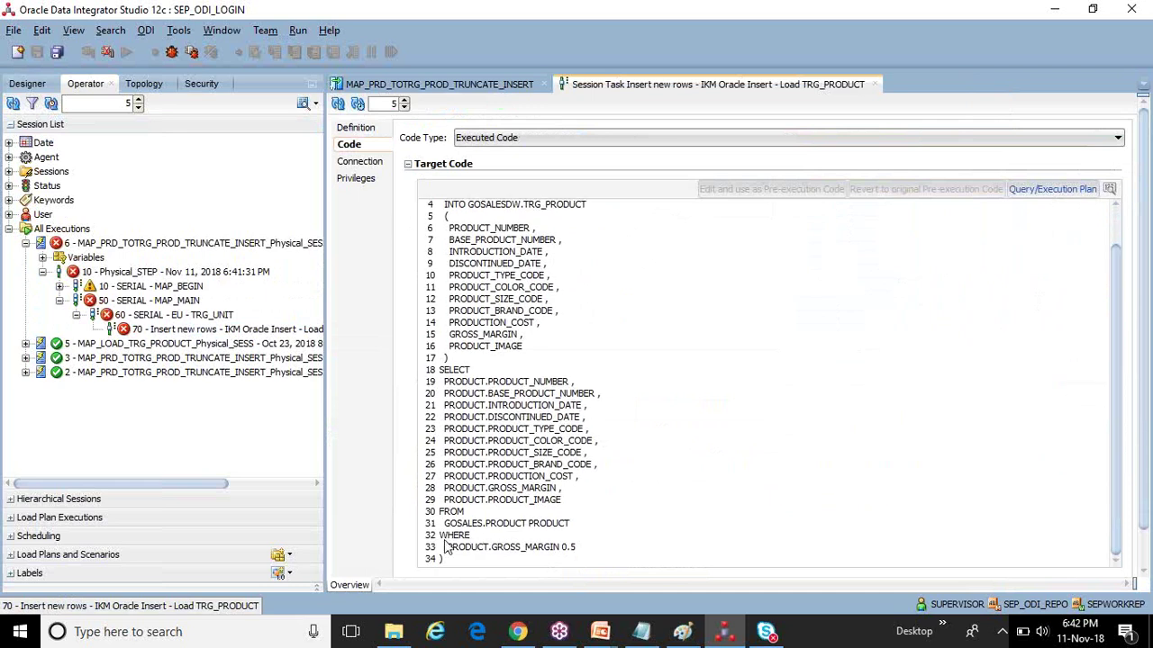
left_click_drag(440, 538, 577, 552)
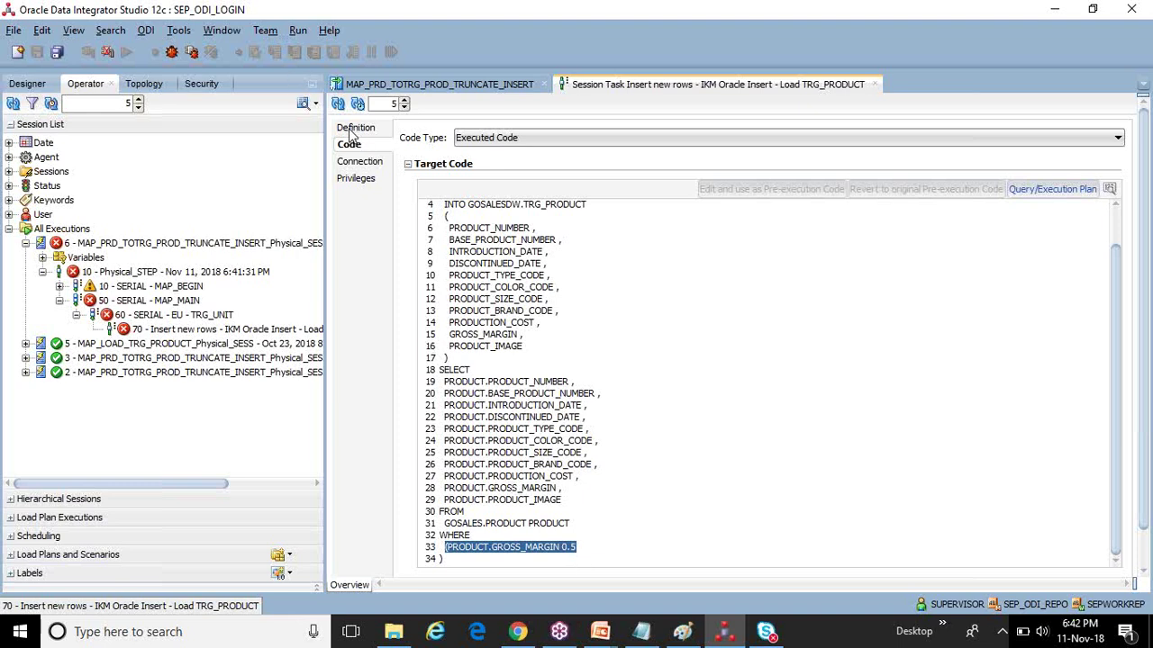
left_click(352, 132)
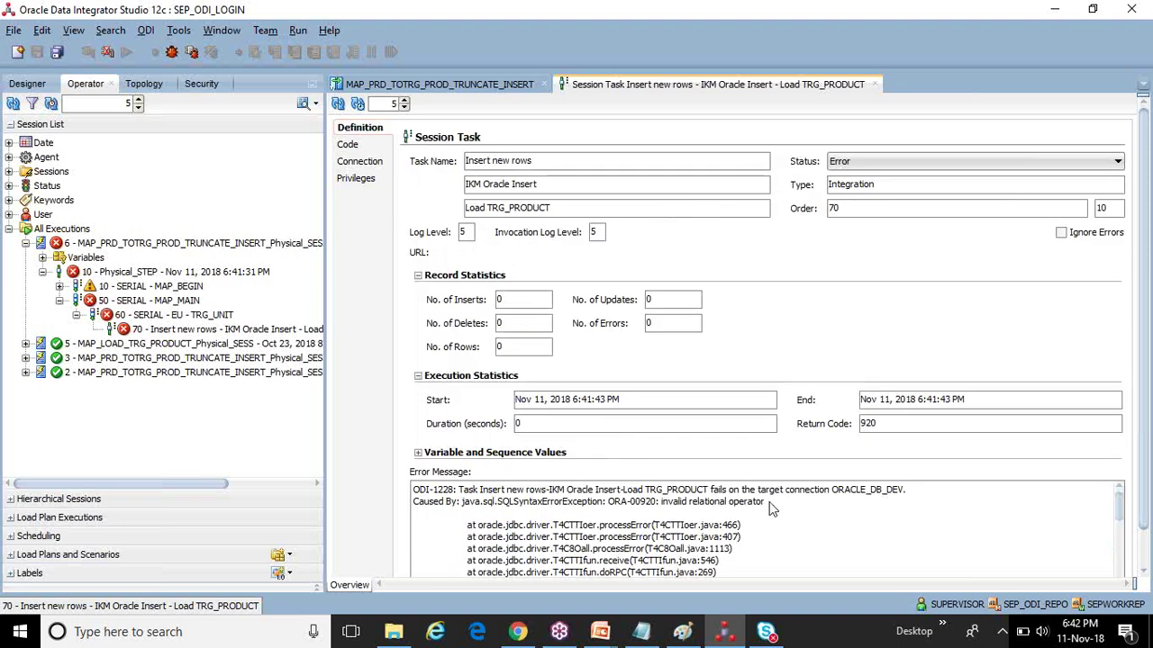
left_click_drag(766, 502, 609, 507)
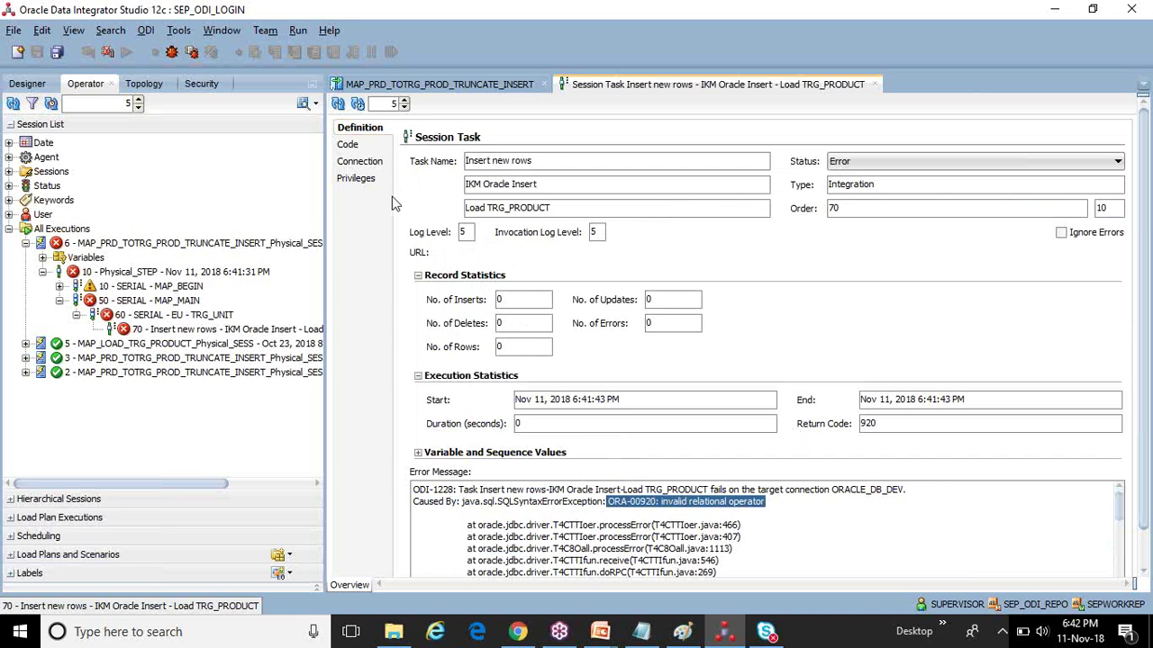
left_click(349, 144)
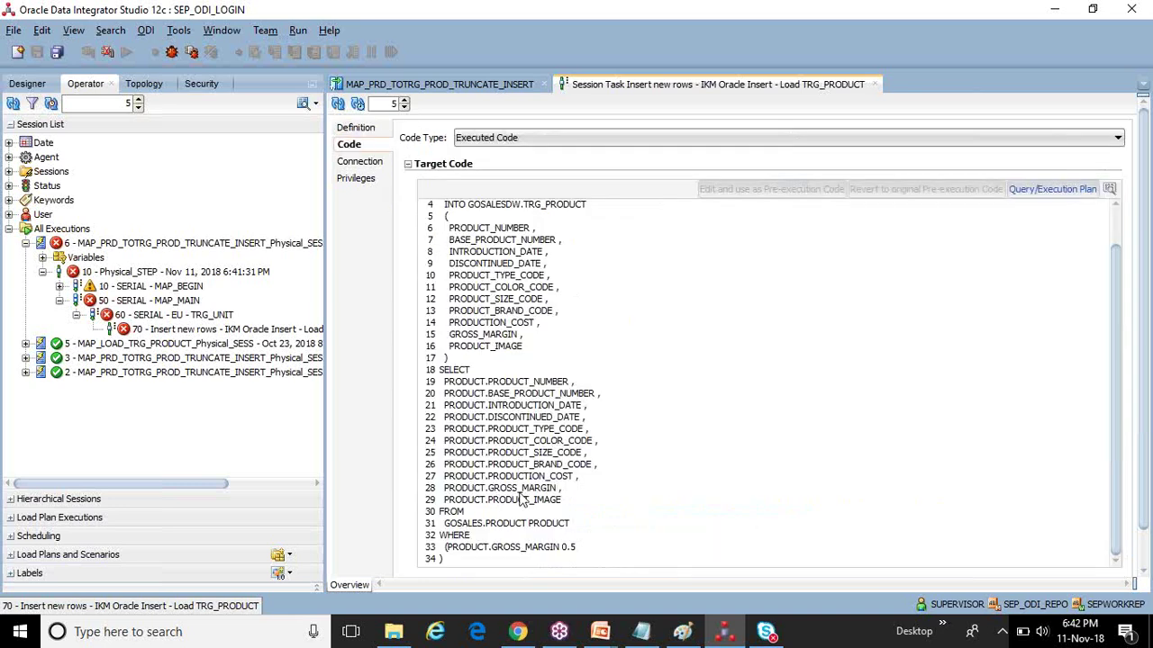
- Restore the FILTER condition to PRODUCT.GROSS_MARGIN>= 0.5, save, close the task details, and open Run
left_click(441, 83)
left_click(652, 203)
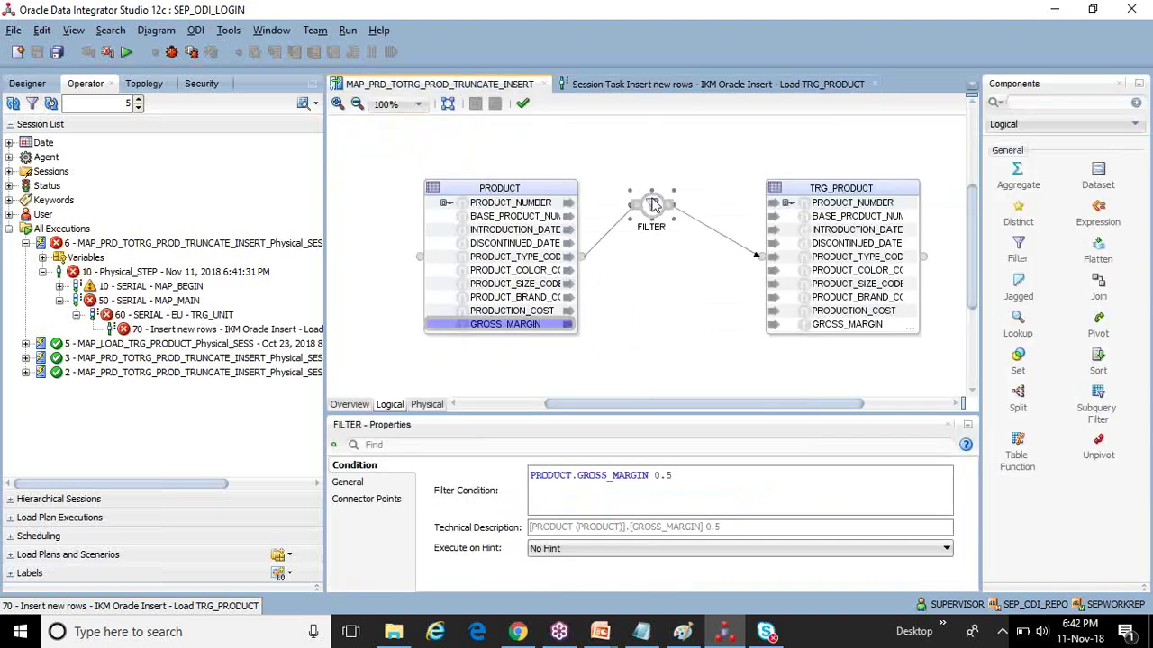
left_click(649, 475)
type(">=")
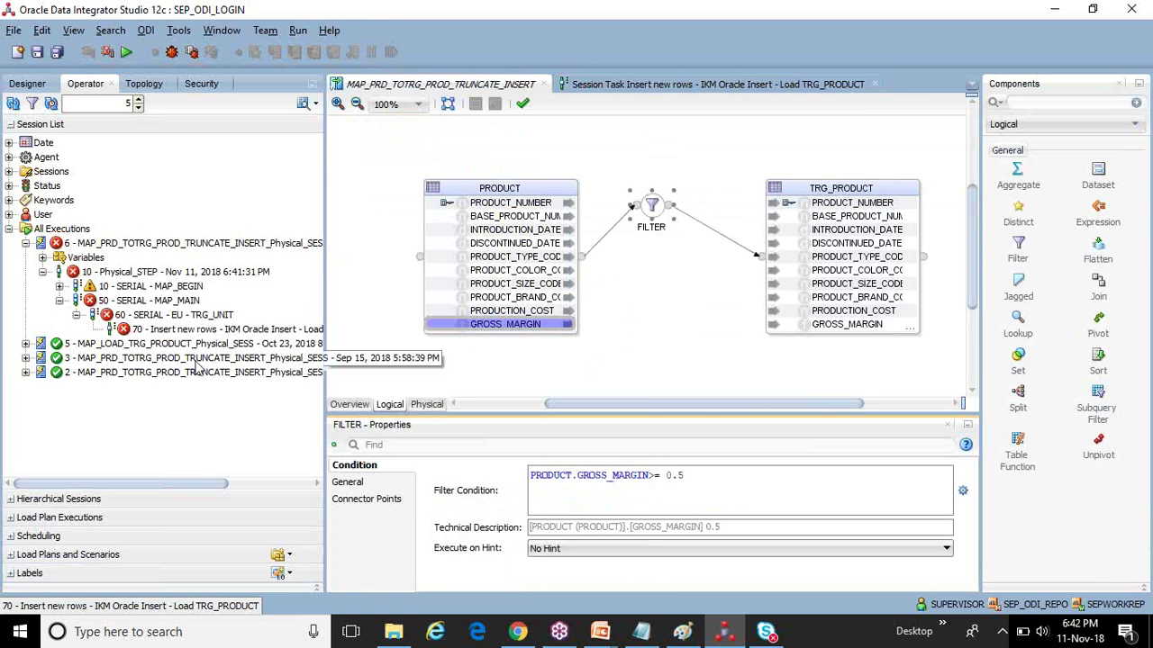
left_click(36, 53)
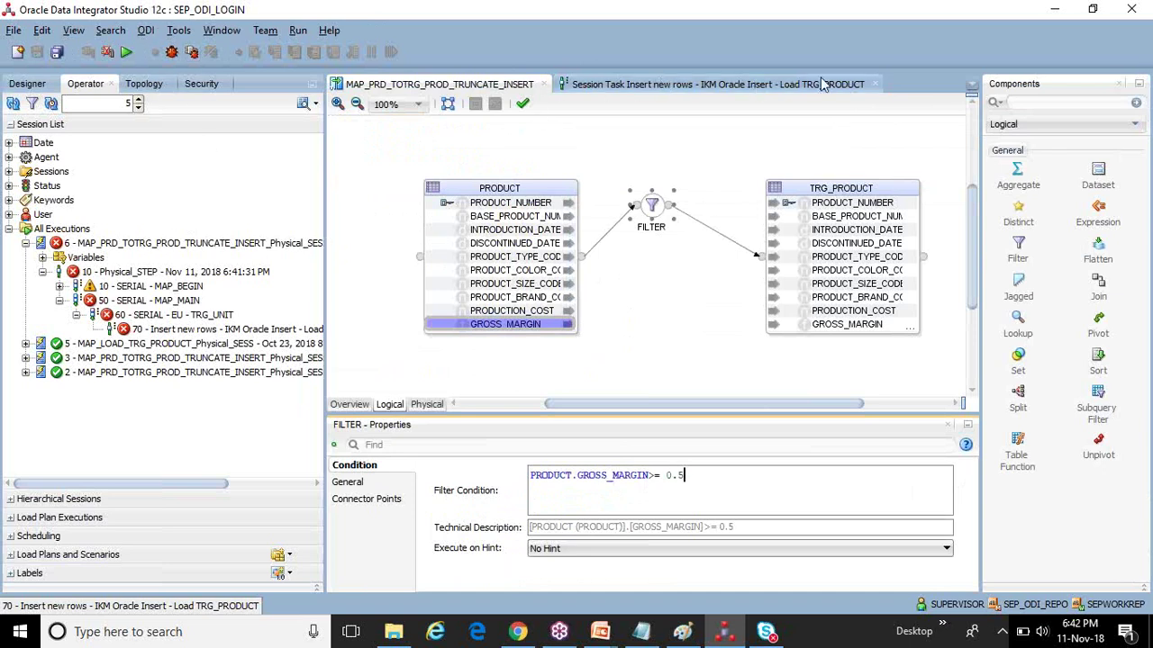
left_click(874, 84)
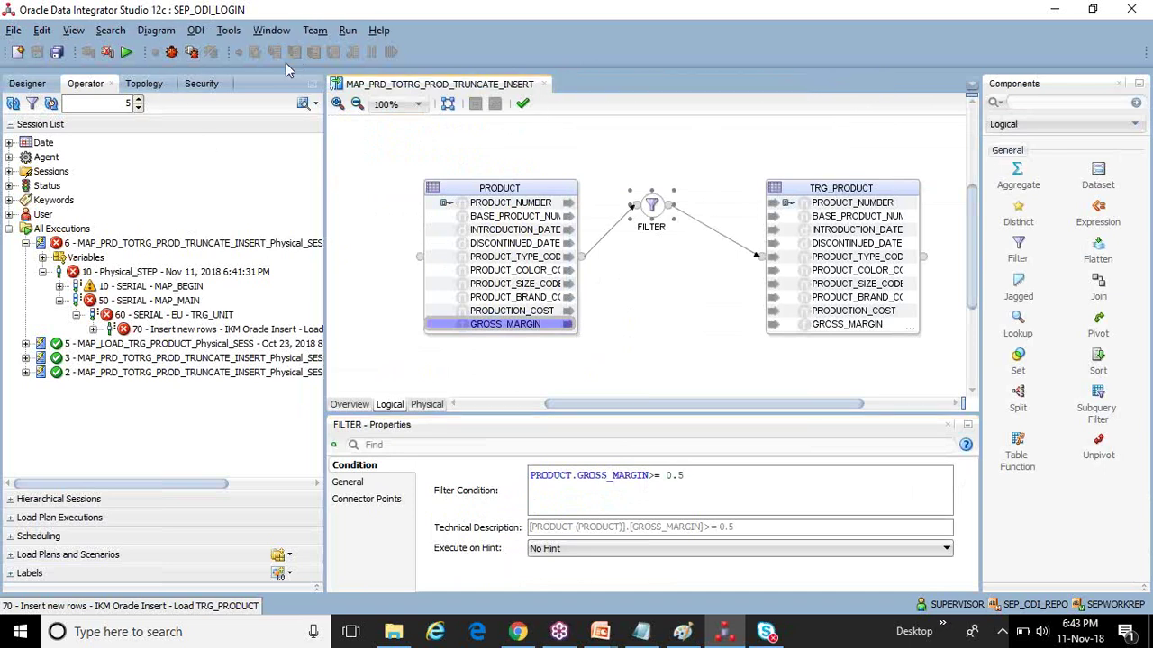
left_click(126, 53)
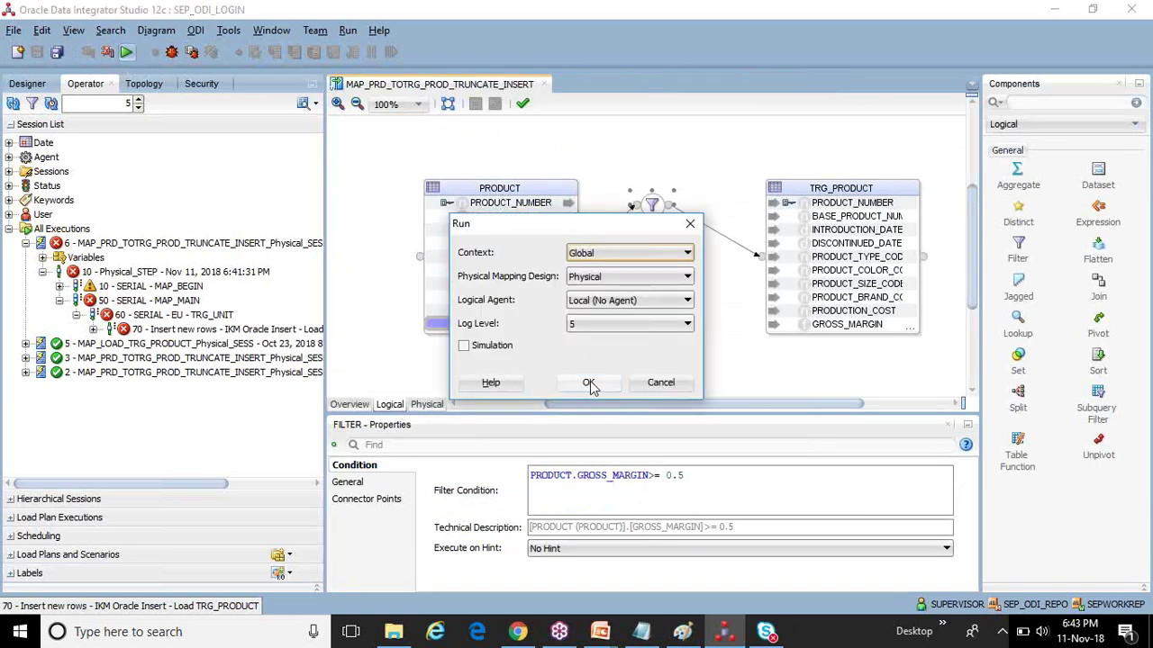
- Run the mapping as a simulation and toggle the report's level of detail
left_click(486, 352)
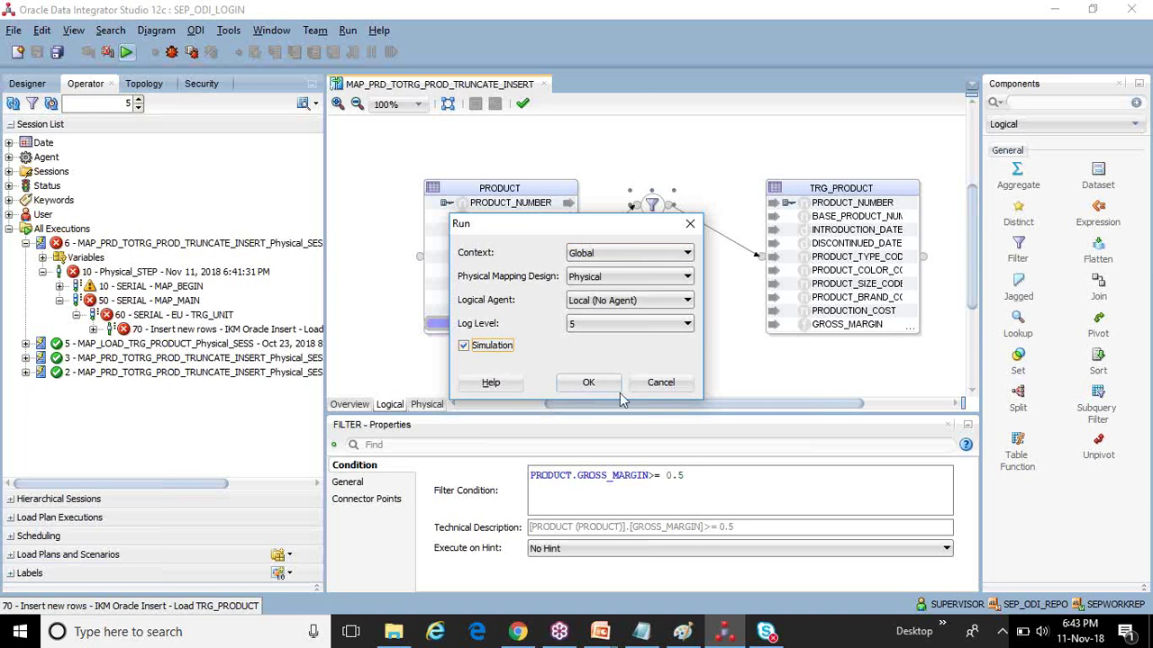
left_click(585, 384)
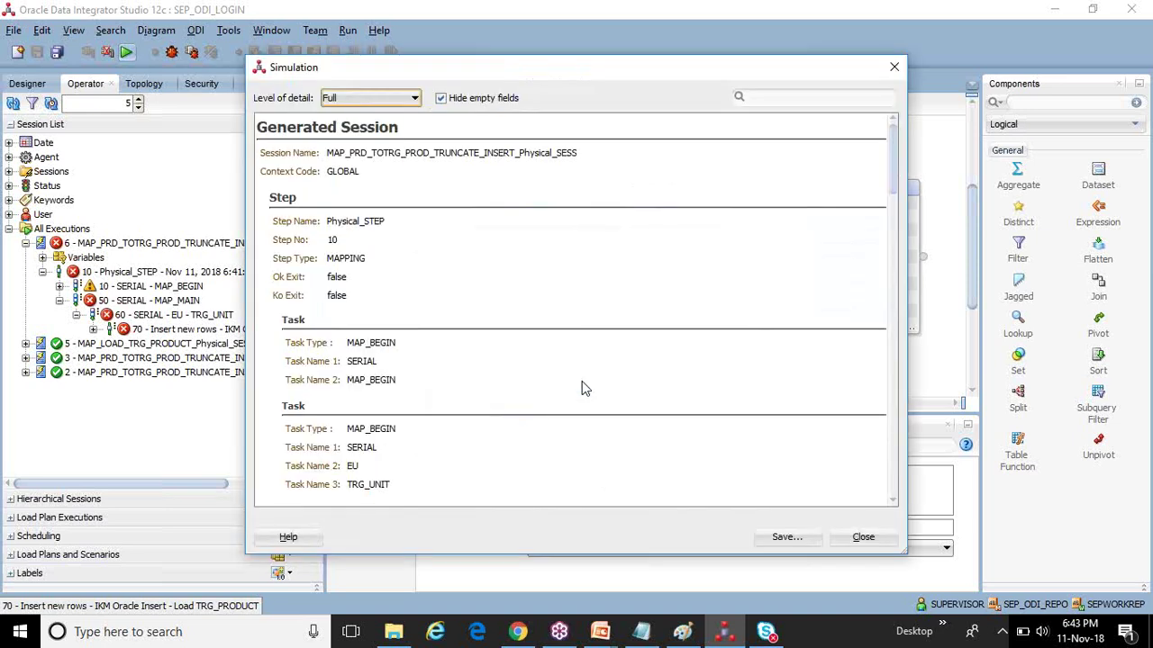
key("alt+Down")
key("Down")
key("Down")
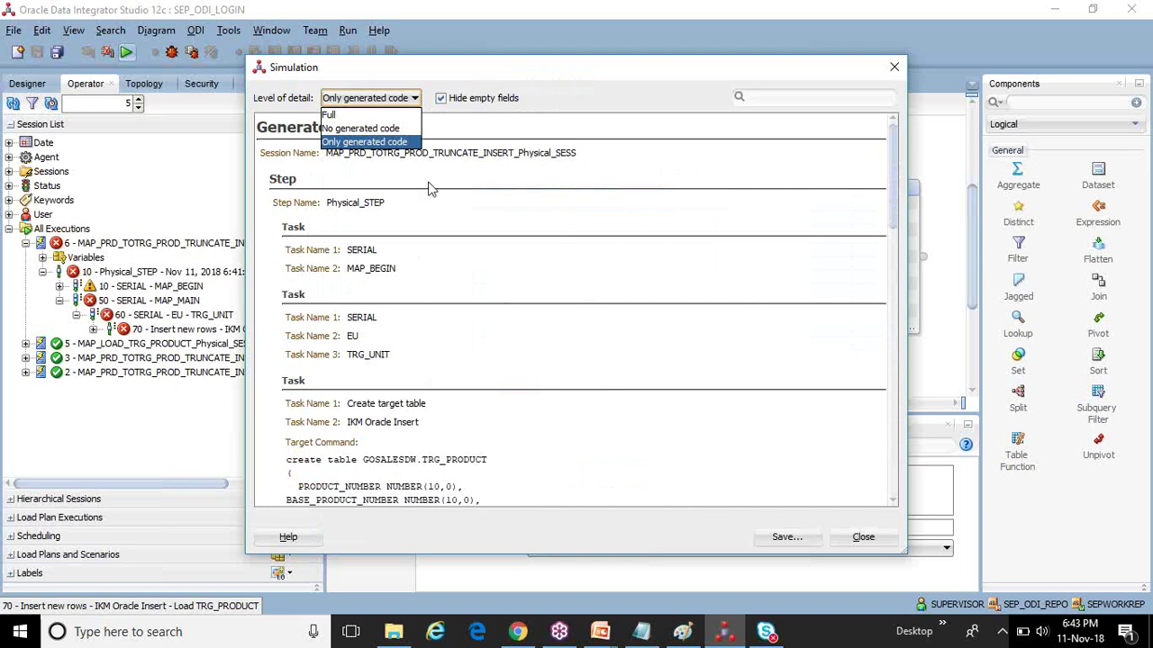
key("Up")
key("Up")
key("Return")
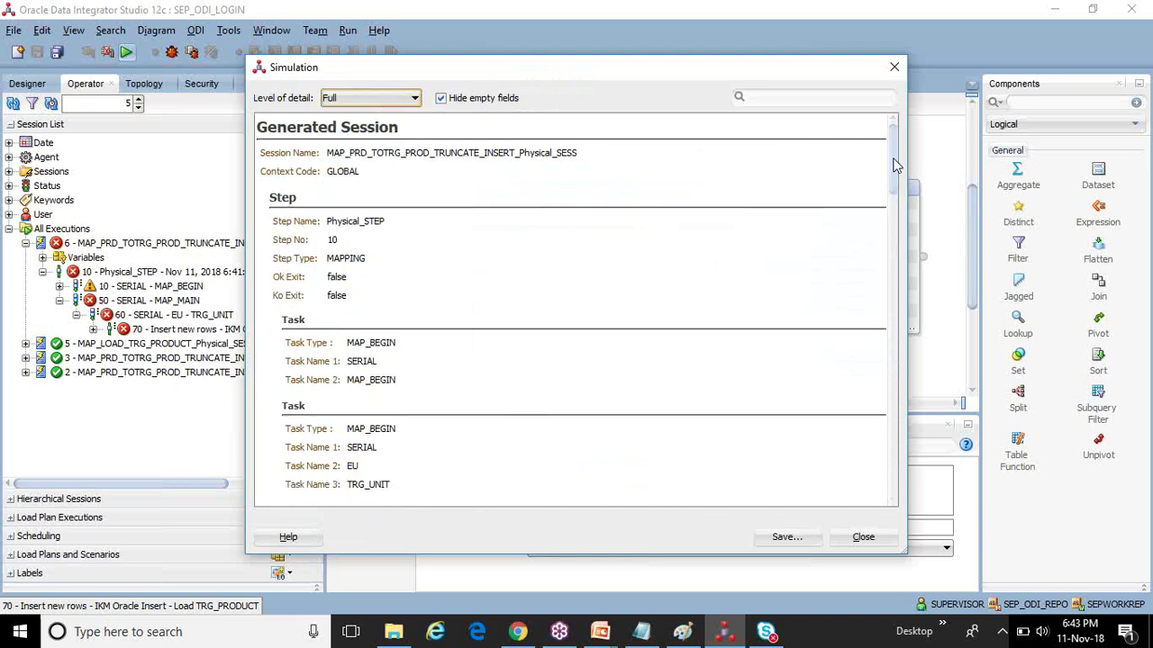
- Review the simulated INSERT from GOSALES.PRODUCT with WHERE PRODUCT.GROSS_MARGIN>= 0.5, then close the report
left_click_drag(896, 165, 864, 482)
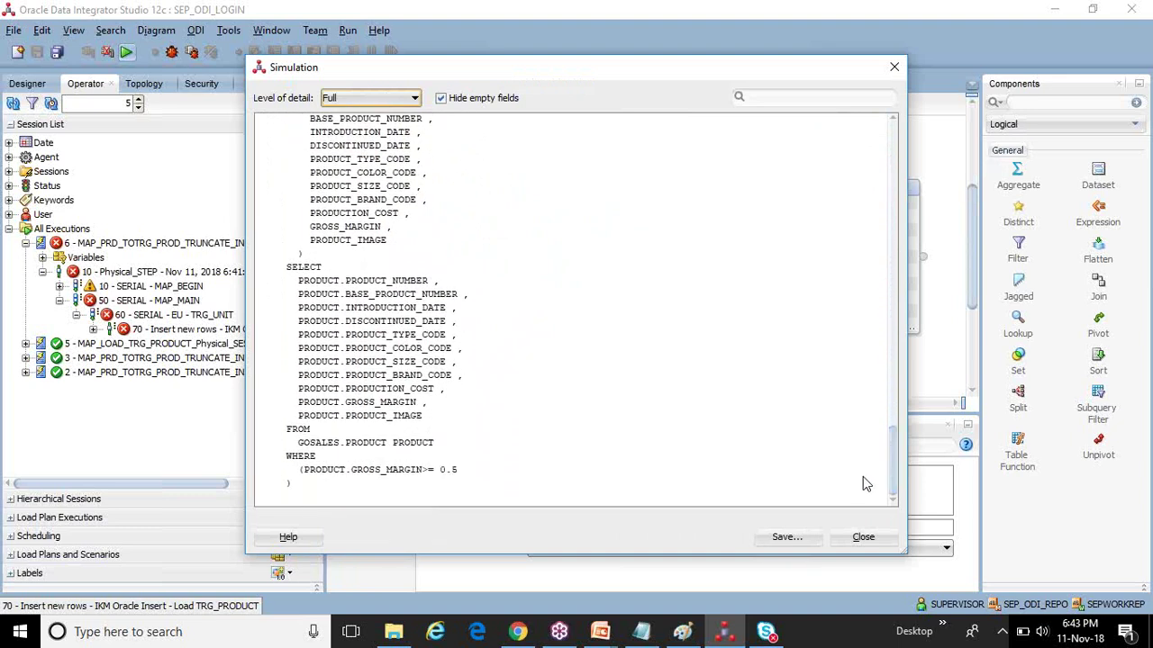
double_click(377, 444)
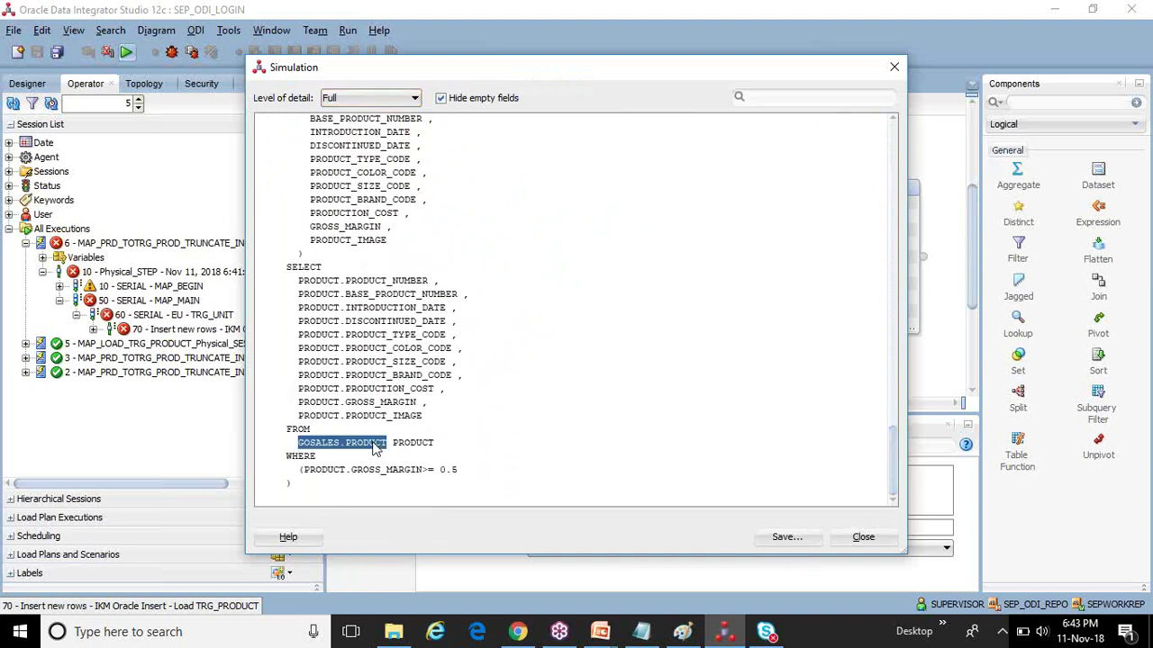
double_click(329, 471)
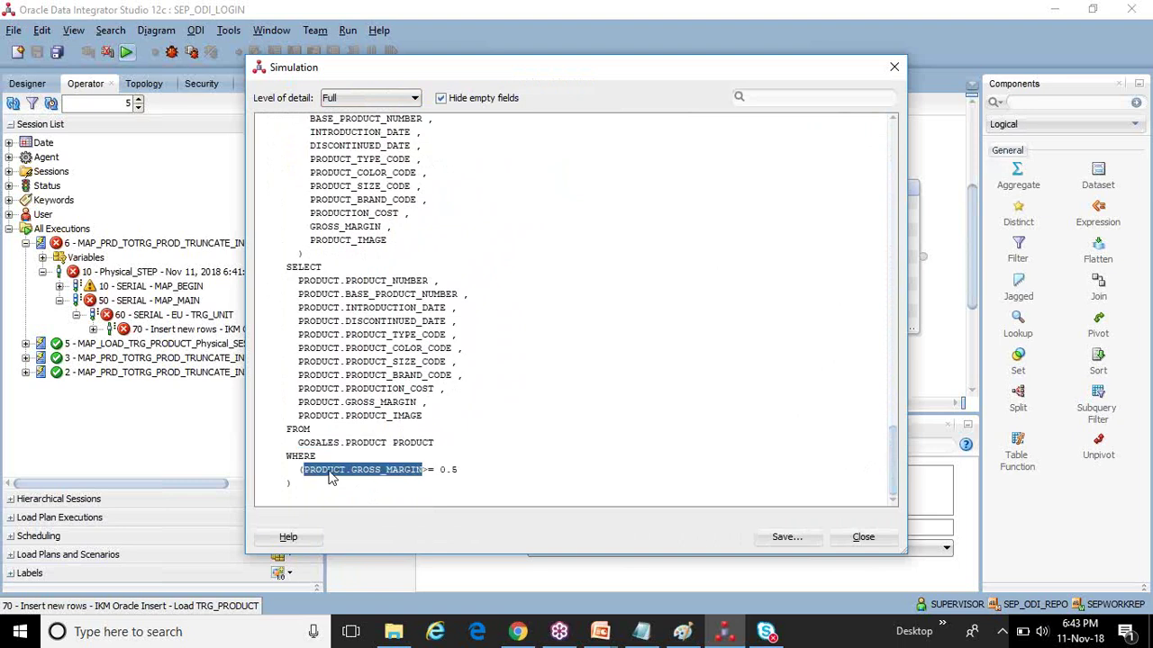
left_click(419, 476)
left_click_drag(440, 472, 493, 486)
left_click(863, 537)
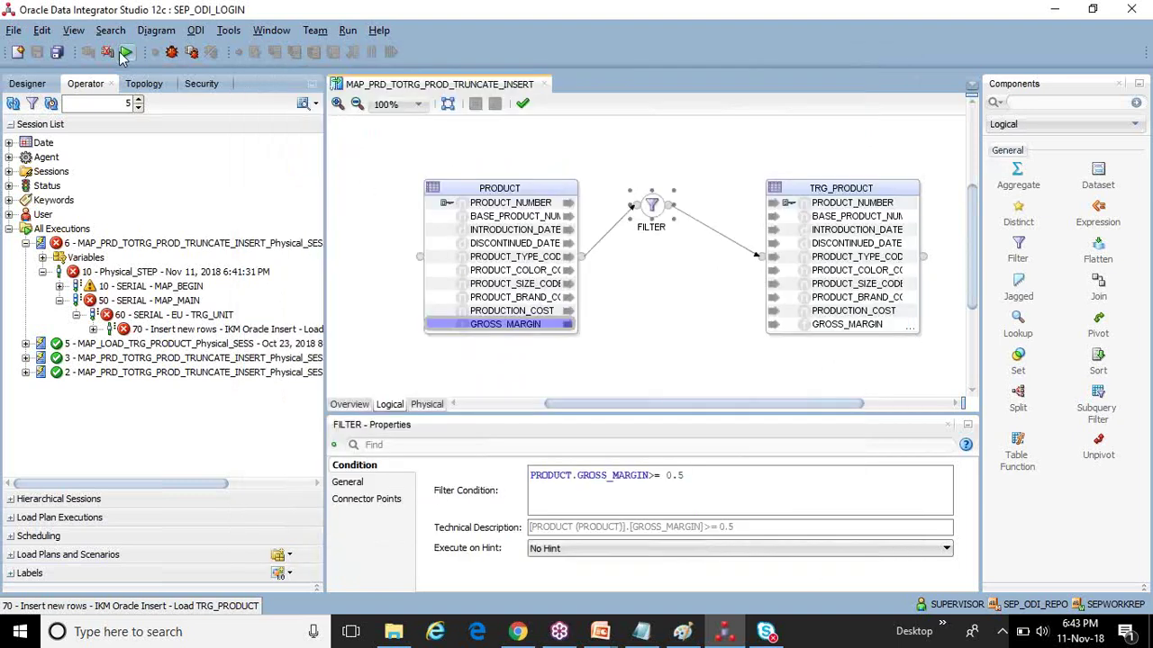
- Launch a real, non-simulated run in the Global context and refresh the executions list
left_click(126, 51)
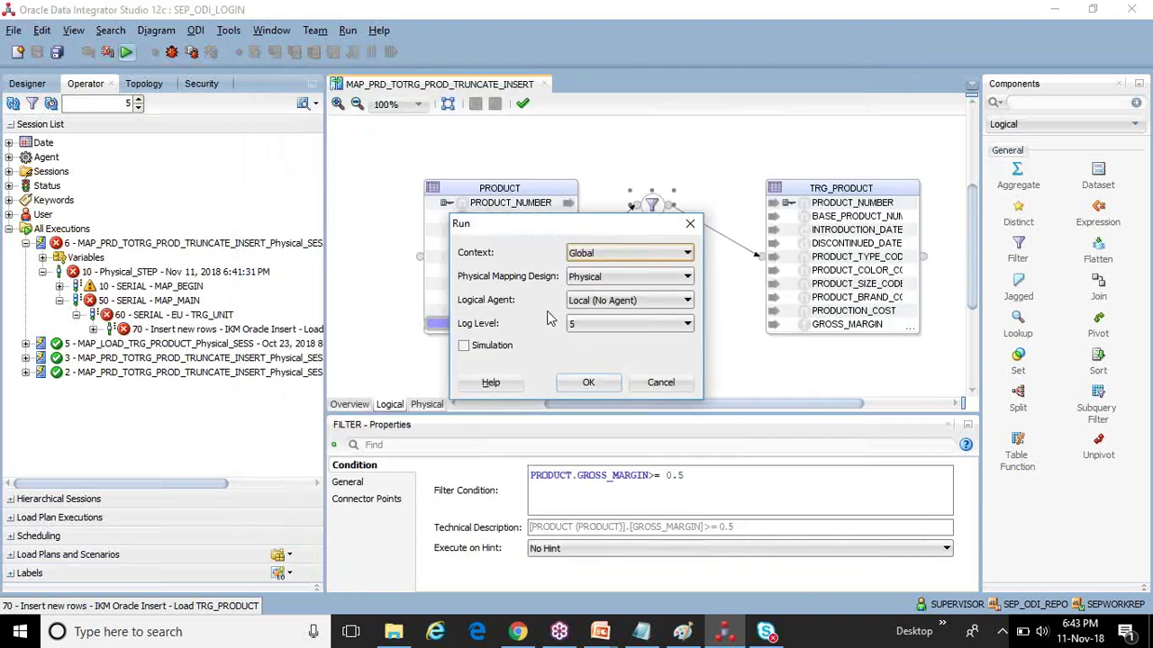
left_click(587, 383)
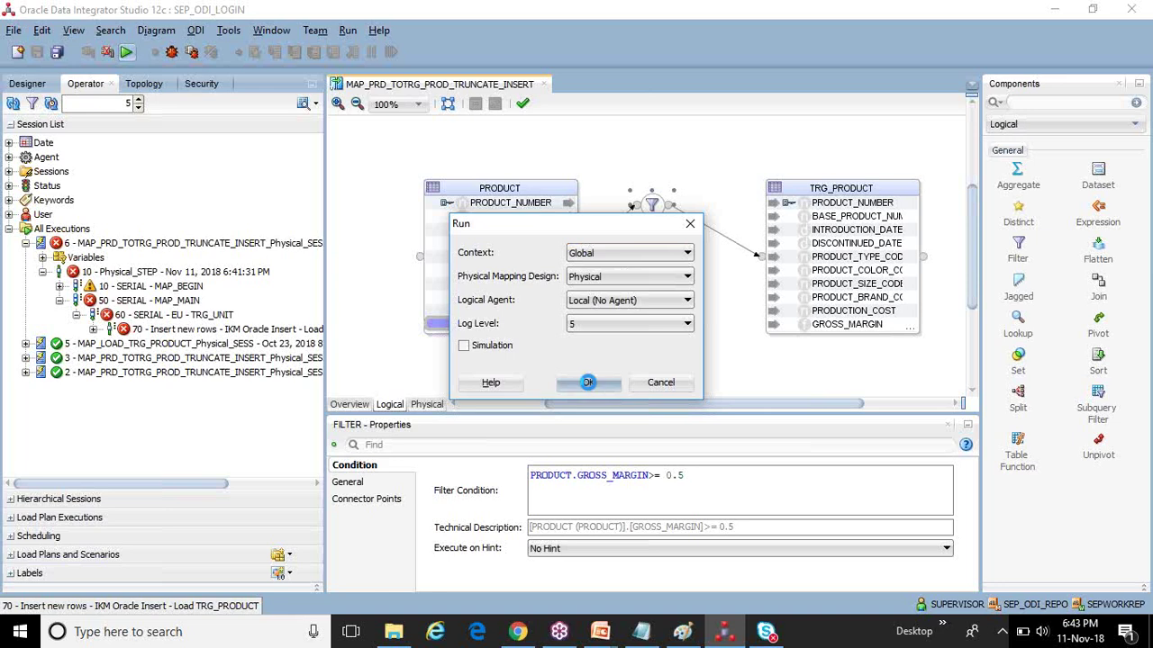
left_click(705, 342)
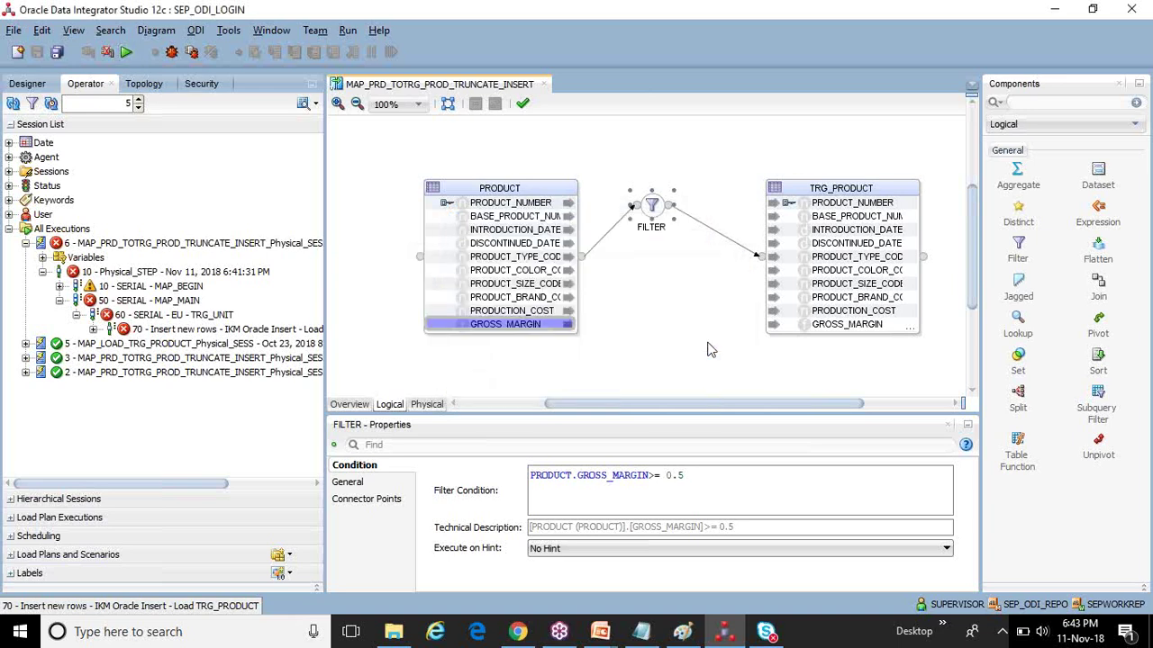
left_click(14, 104)
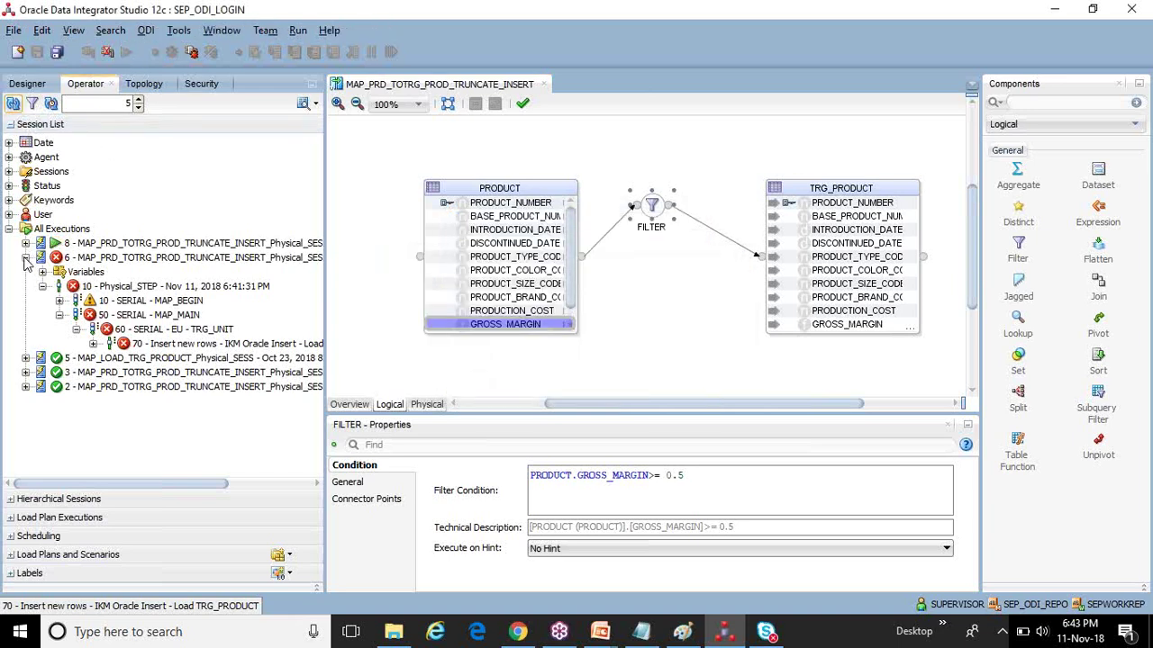
- Collapse session 6, refresh until session 8 succeeds, and expand it to its Insert new rows task
left_click(25, 258)
left_click(78, 245)
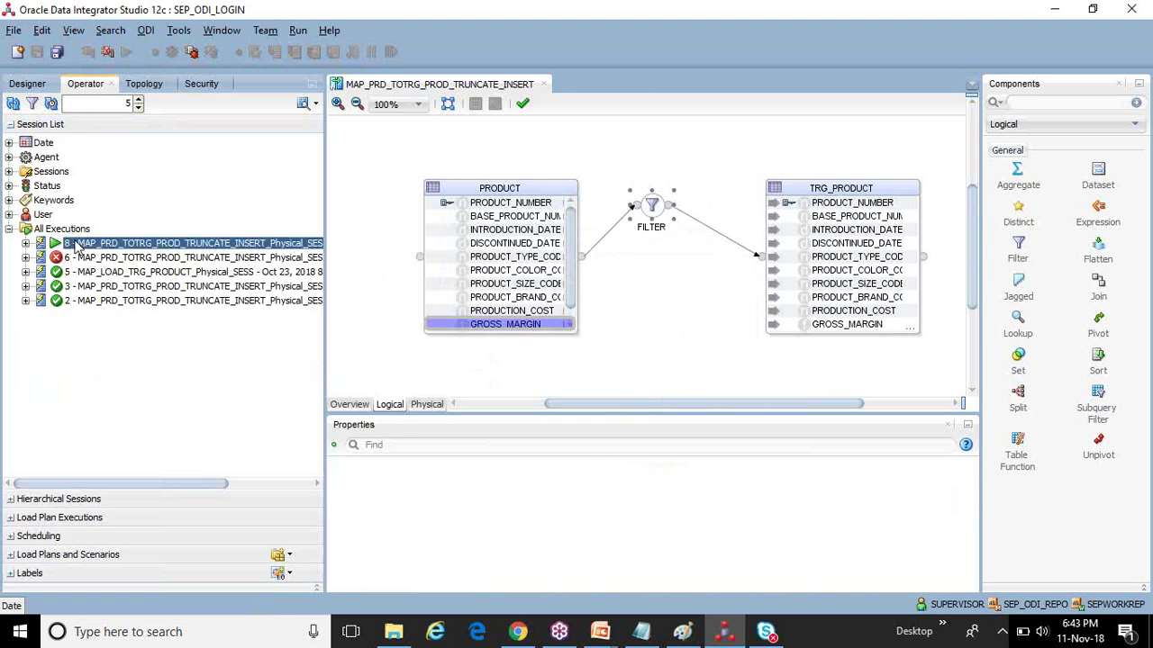
left_click(13, 104)
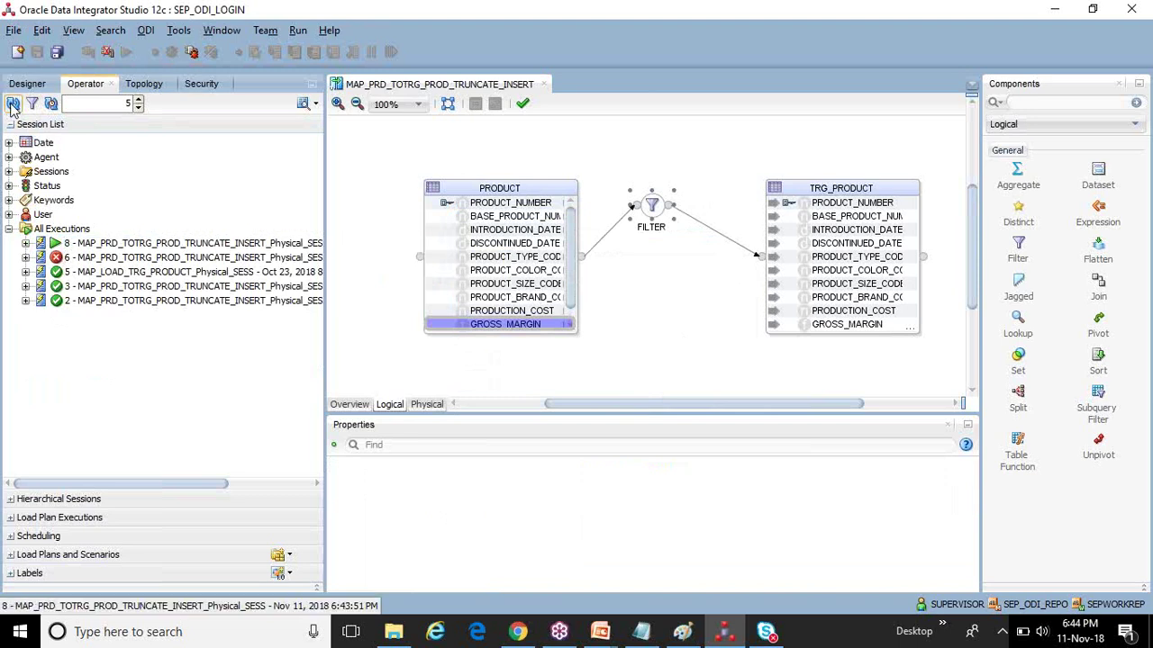
left_click(13, 104)
left_click(101, 247)
left_click(26, 243)
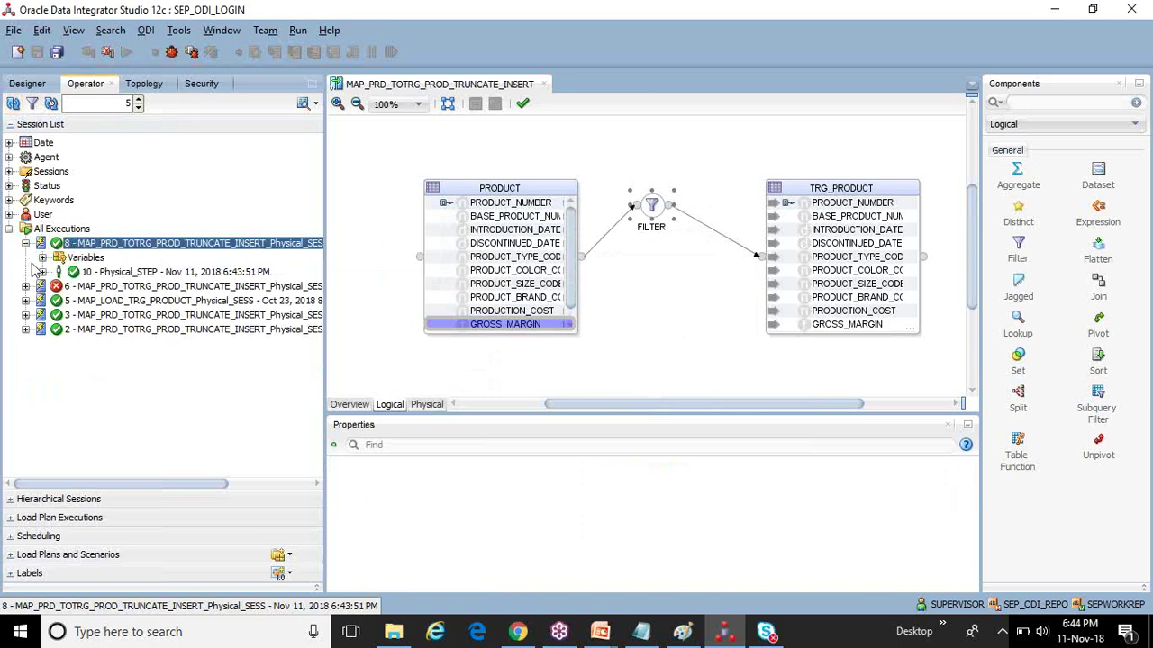
left_click(43, 272)
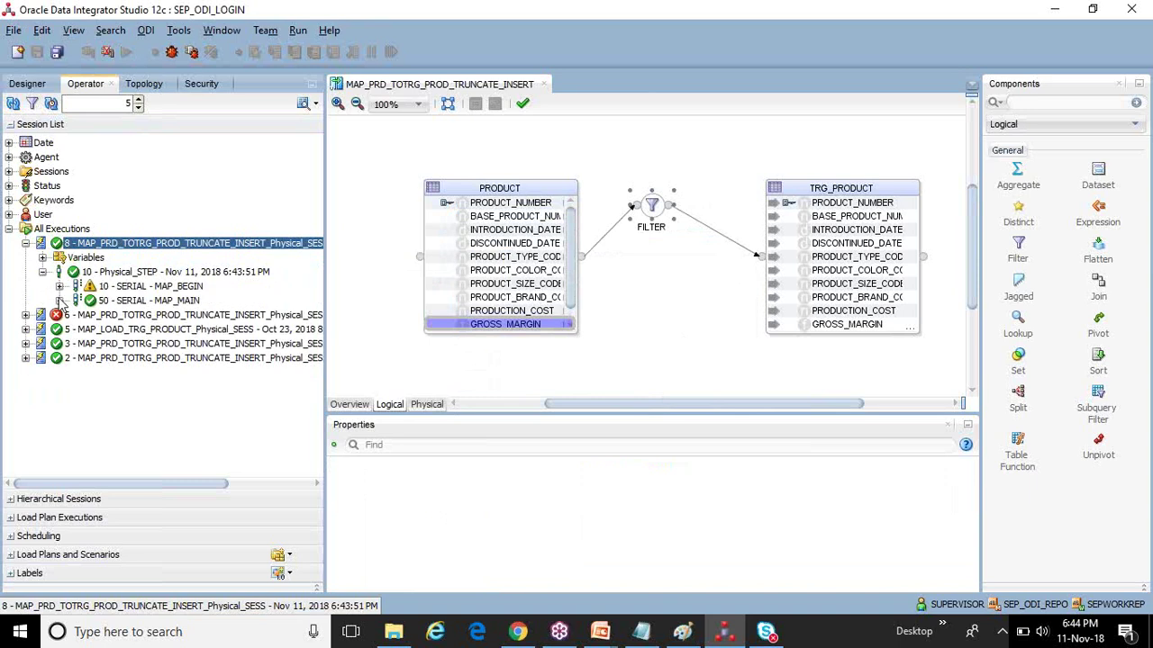
left_click(59, 300)
left_click(185, 331)
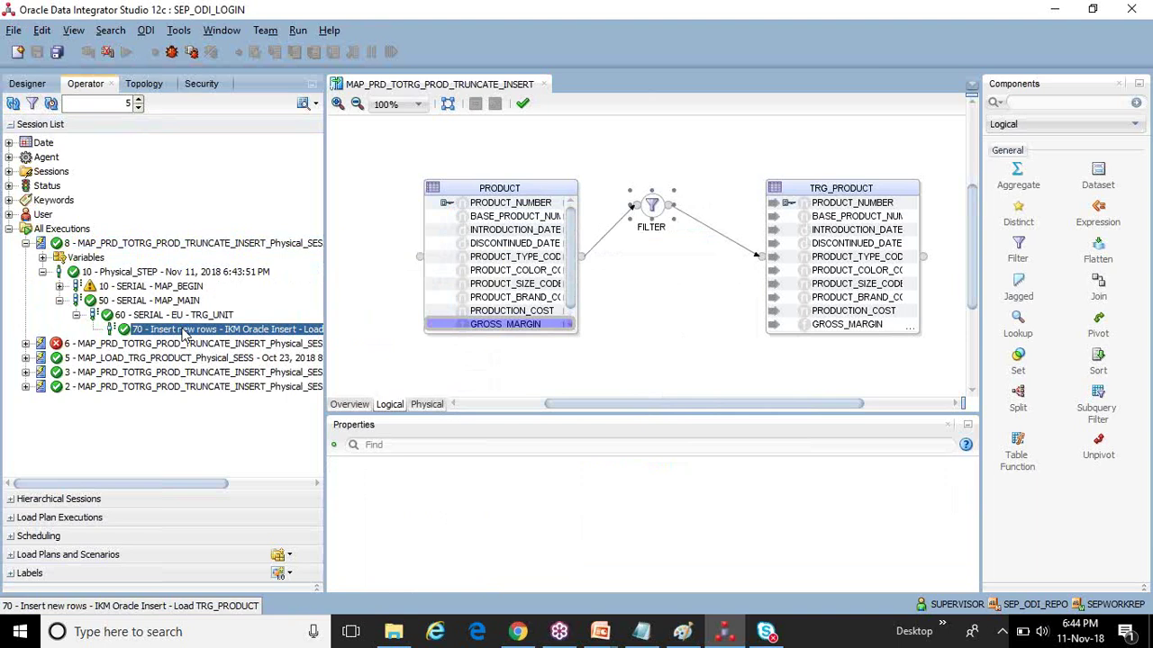
double_click(184, 330)
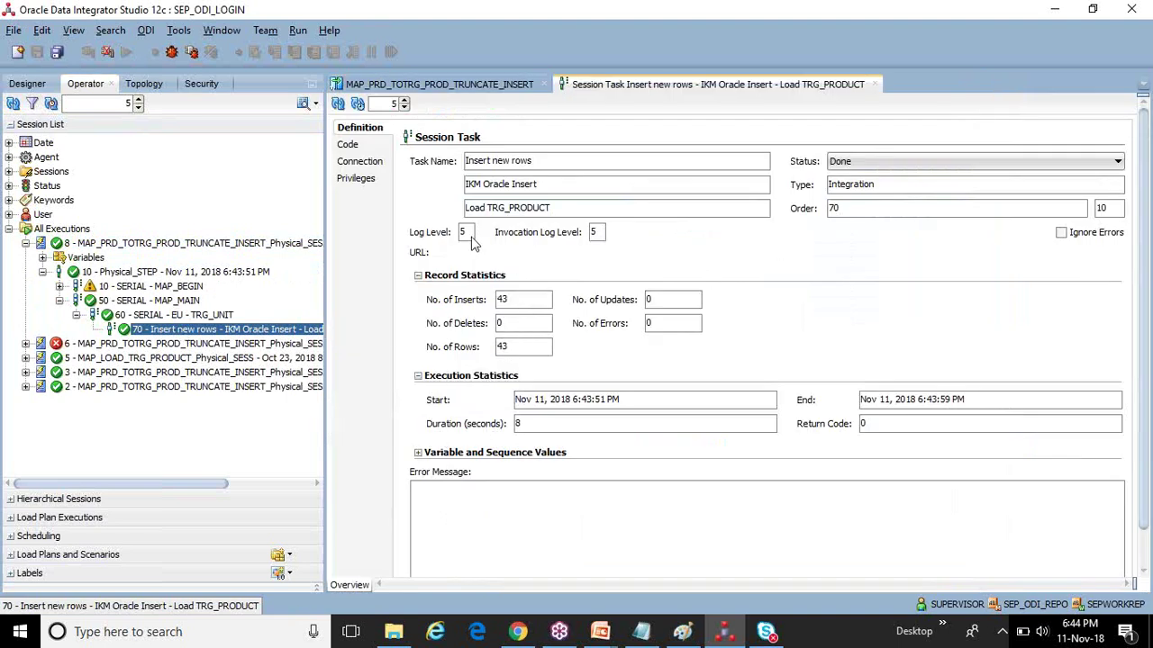
left_click(635, 405)
triple_click(635, 405)
left_click(1018, 404)
double_click(1017, 404)
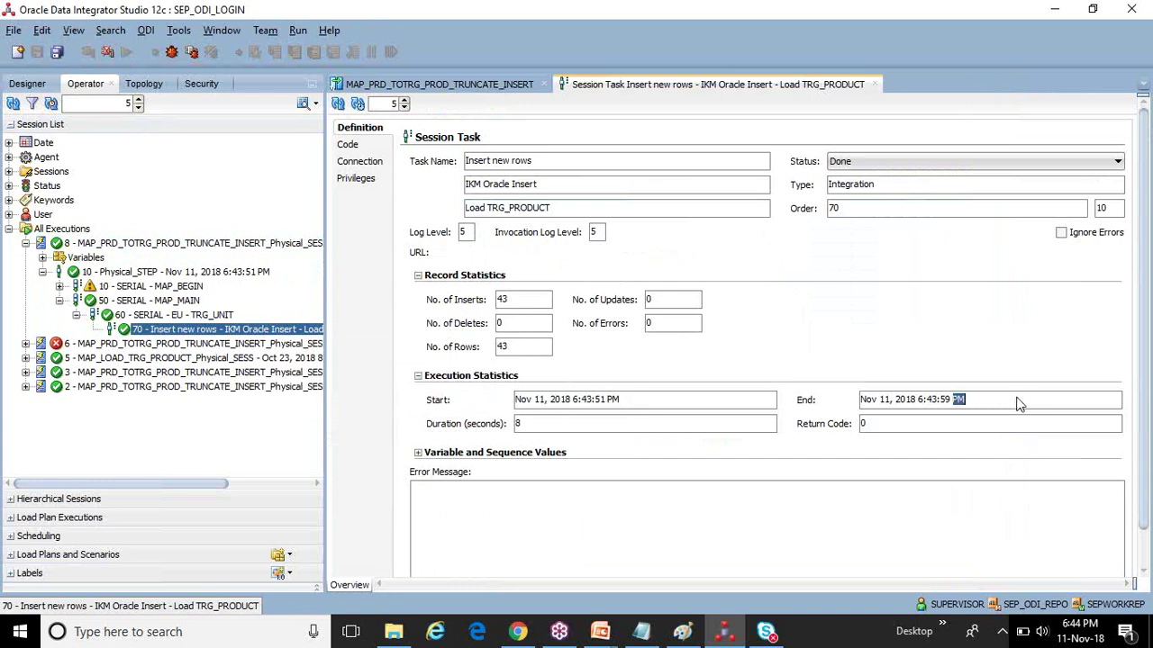
double_click(526, 299)
double_click(677, 300)
double_click(663, 325)
double_click(518, 326)
left_click(515, 351)
double_click(515, 352)
left_click(874, 84)
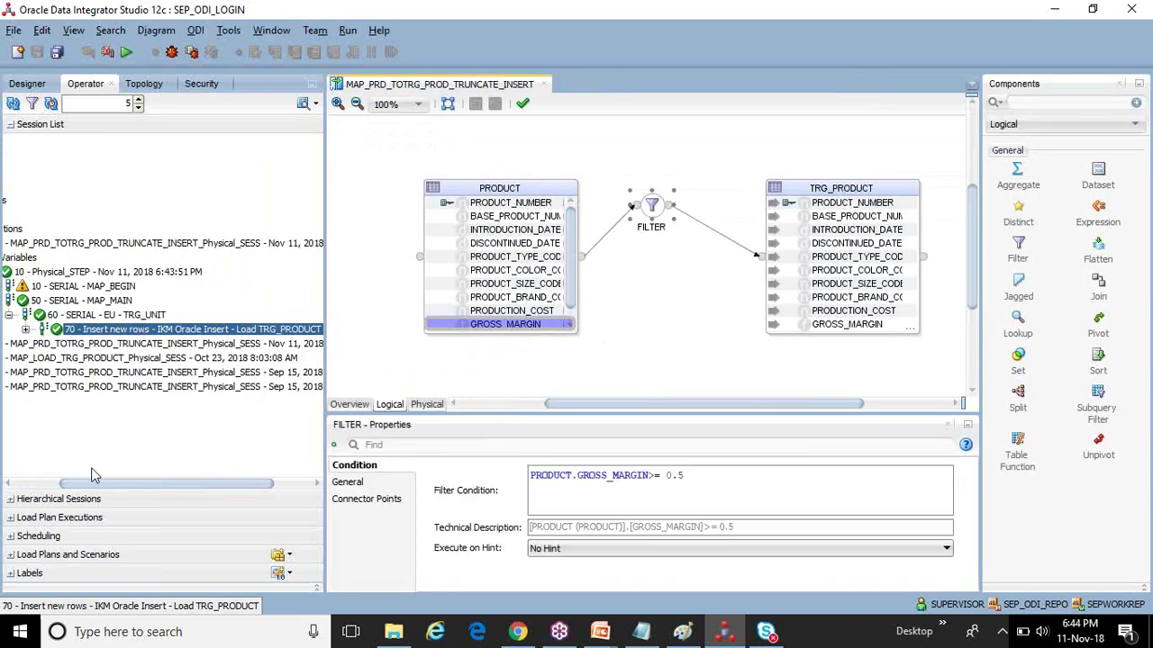
left_click_drag(101, 487, 36, 486)
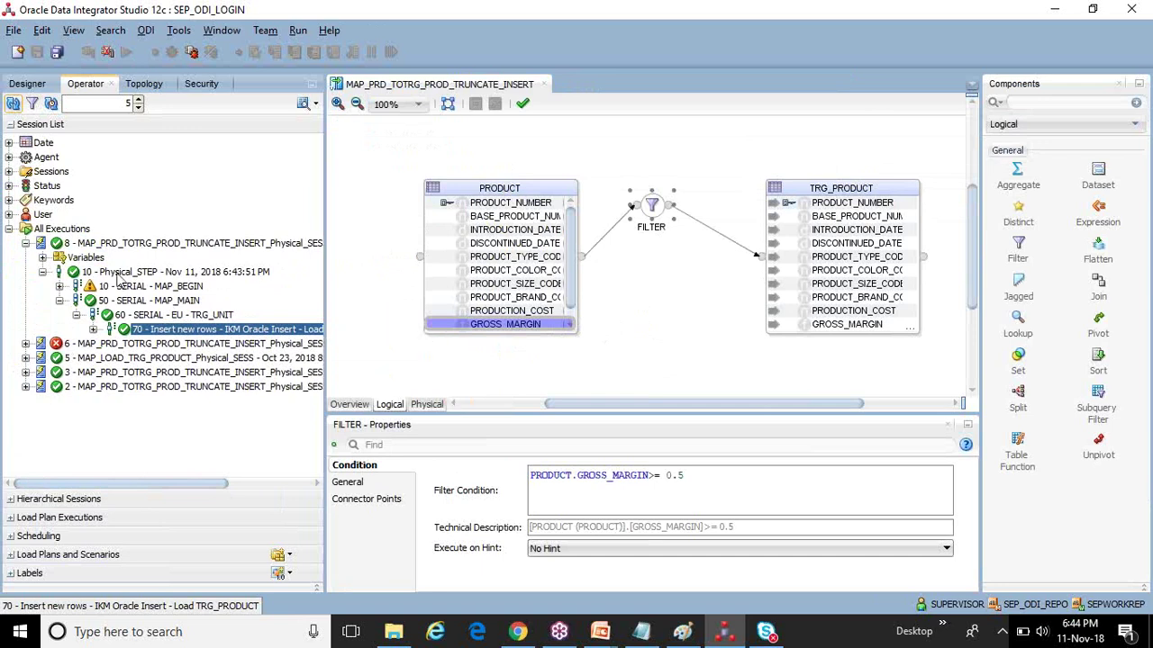
- Review session 8's details (Done, 8 seconds, 43 inserts), collapse its sections, and close it
left_click(133, 250)
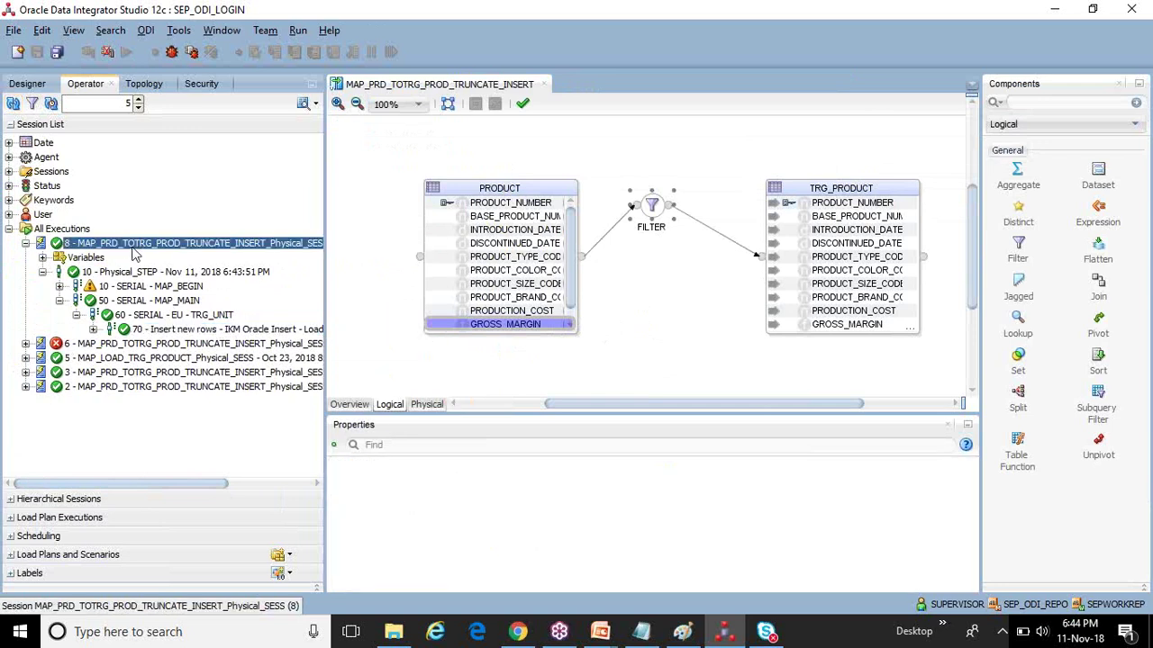
double_click(133, 250)
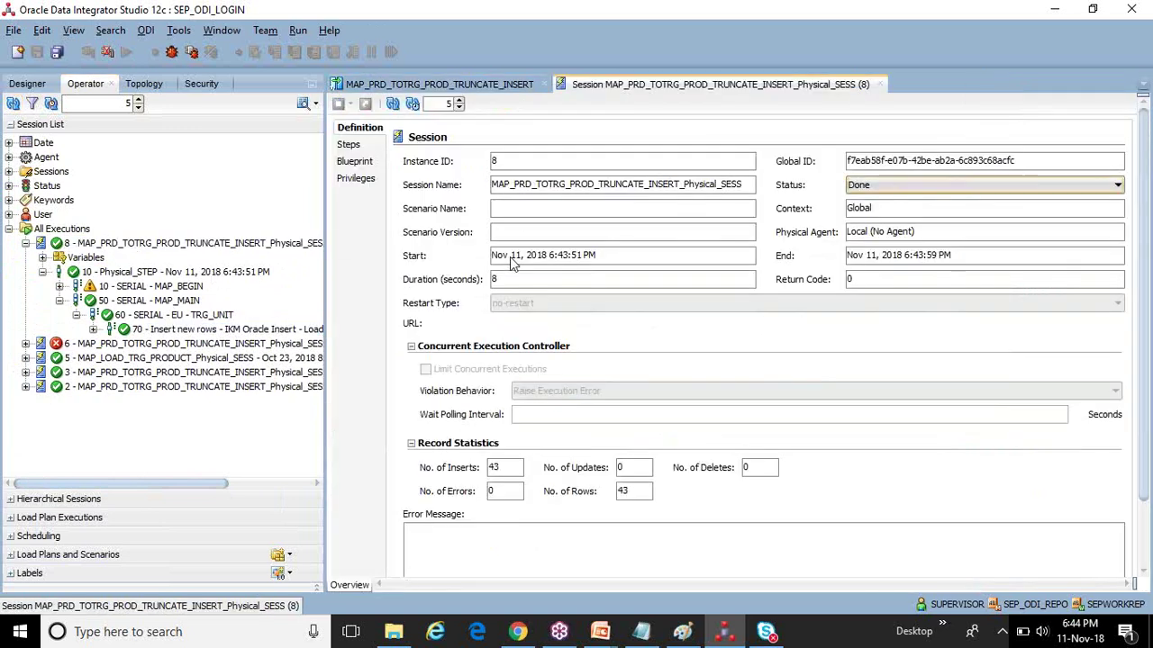
triple_click(617, 254)
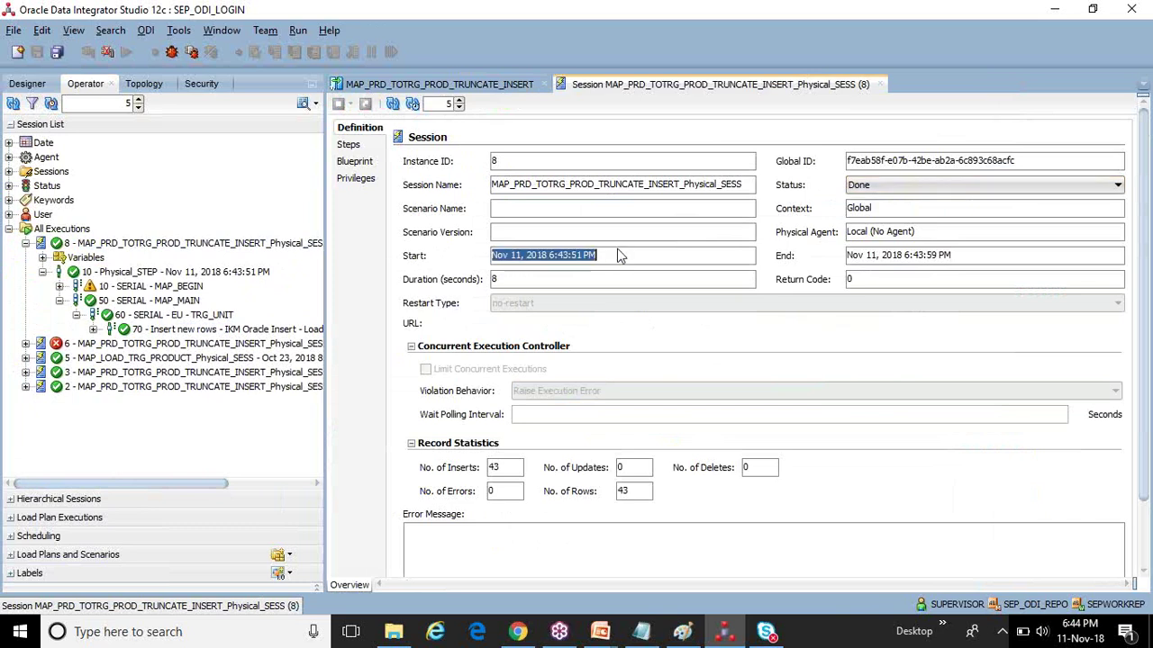
triple_click(666, 185)
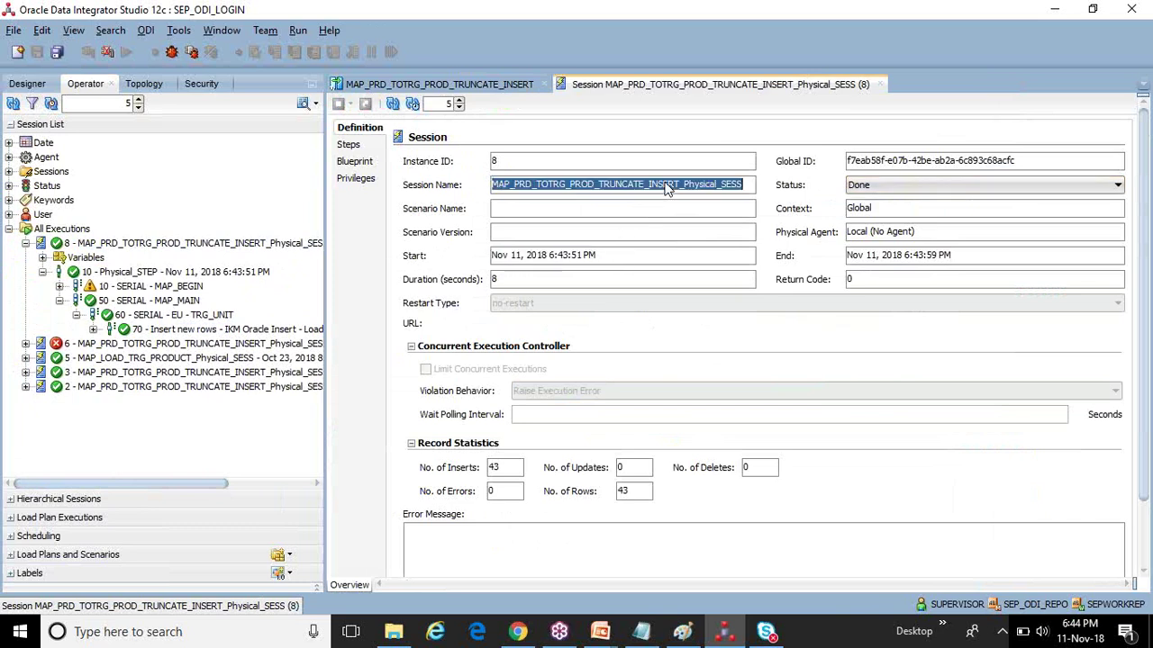
left_click(411, 348)
left_click(412, 371)
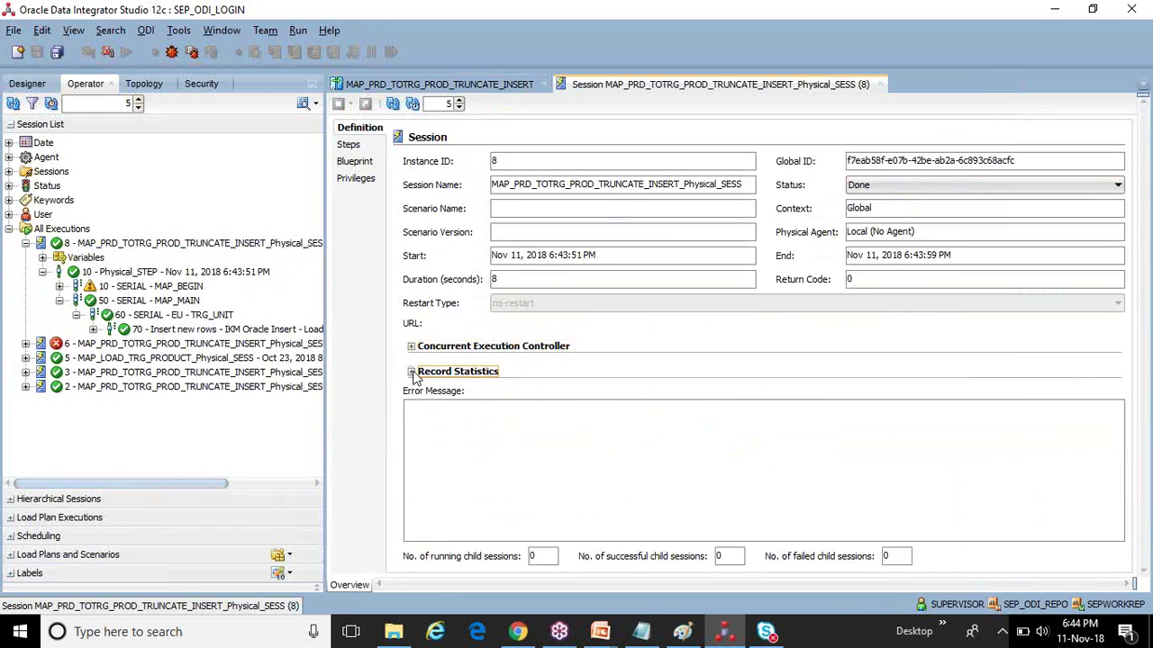
left_click(882, 84)
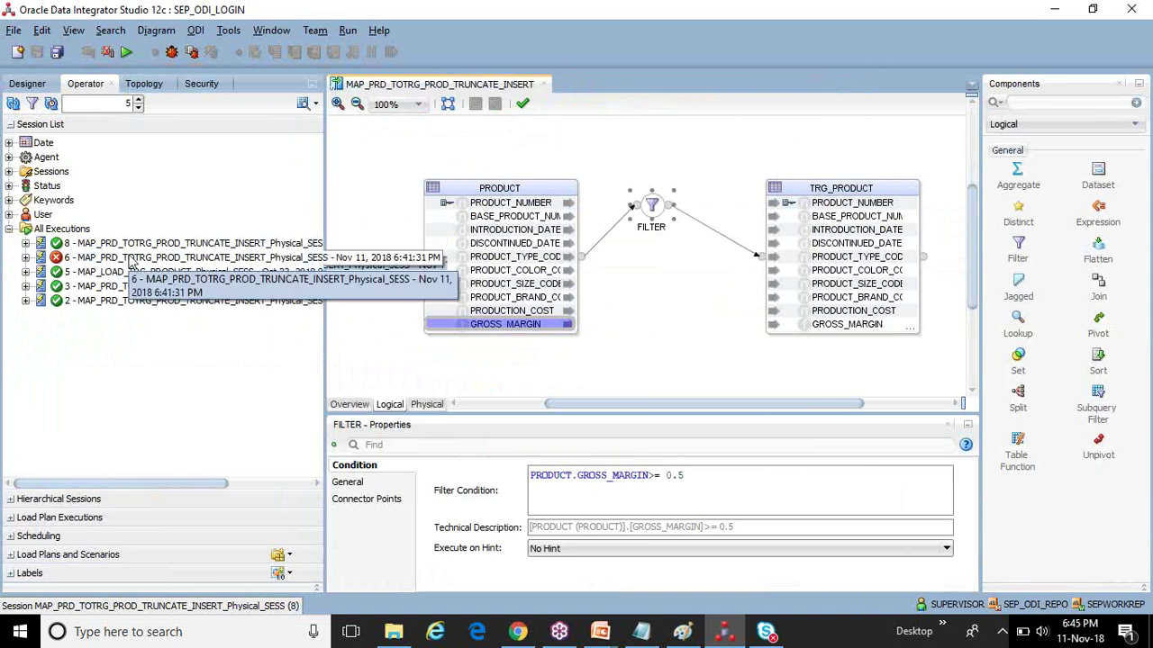
- Expand session 8 through Physical_STEP, MAP_BEGIN and MAP_MAIN to task 70, then close the mapping editor
left_click(158, 245)
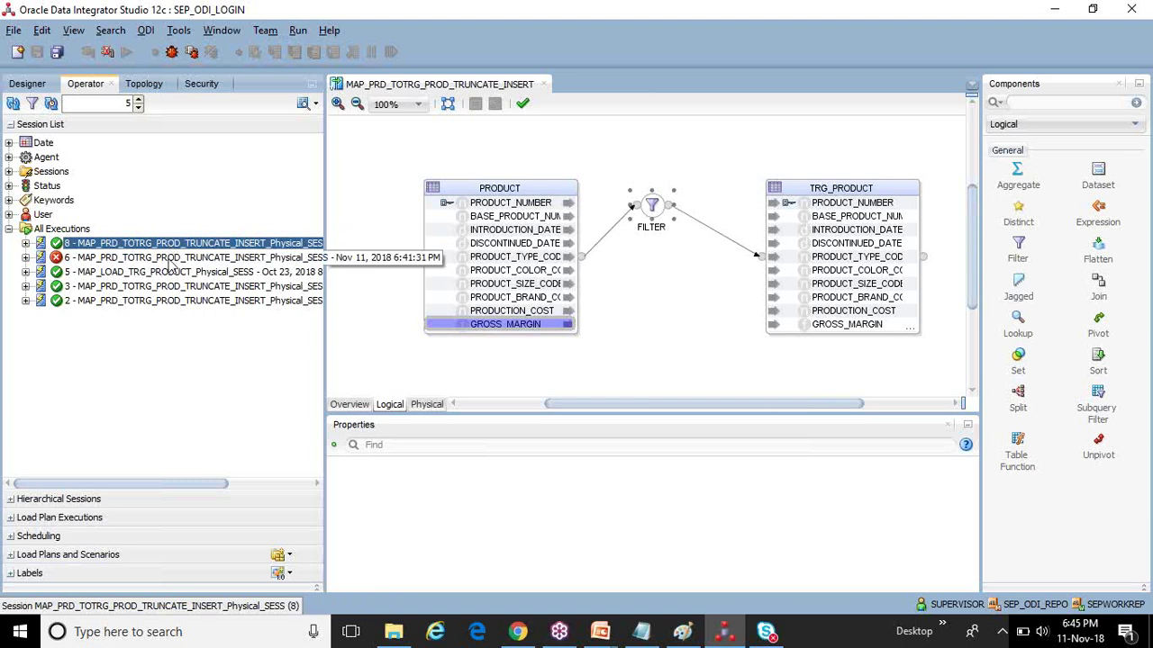
left_click(27, 243)
left_click(42, 272)
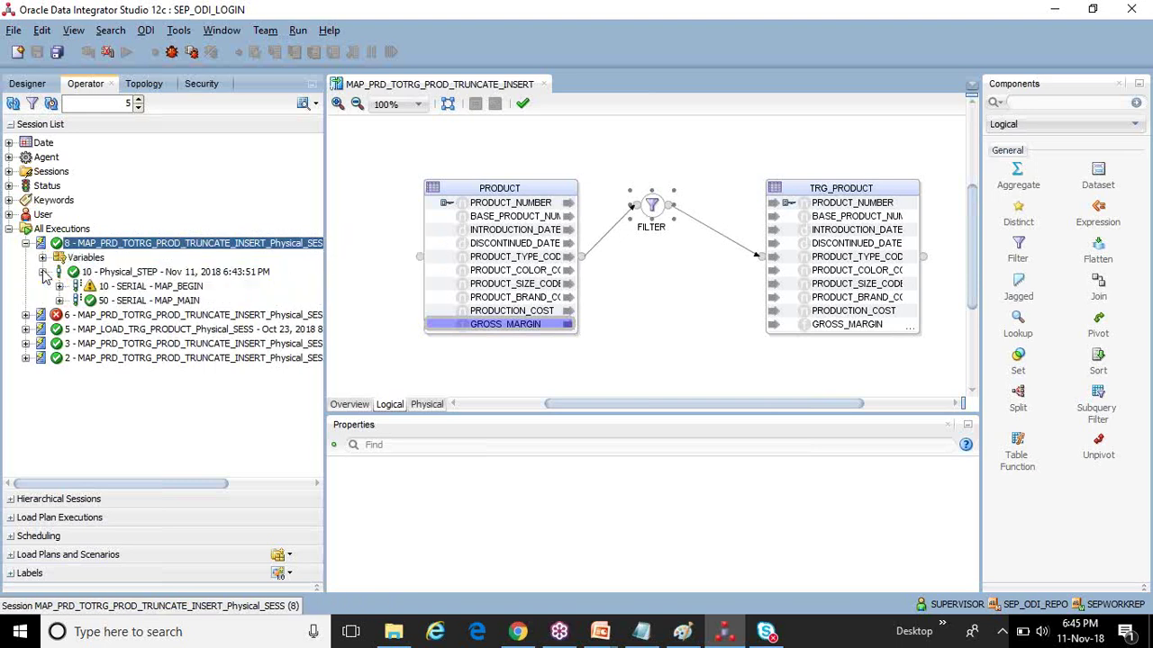
left_click(58, 286)
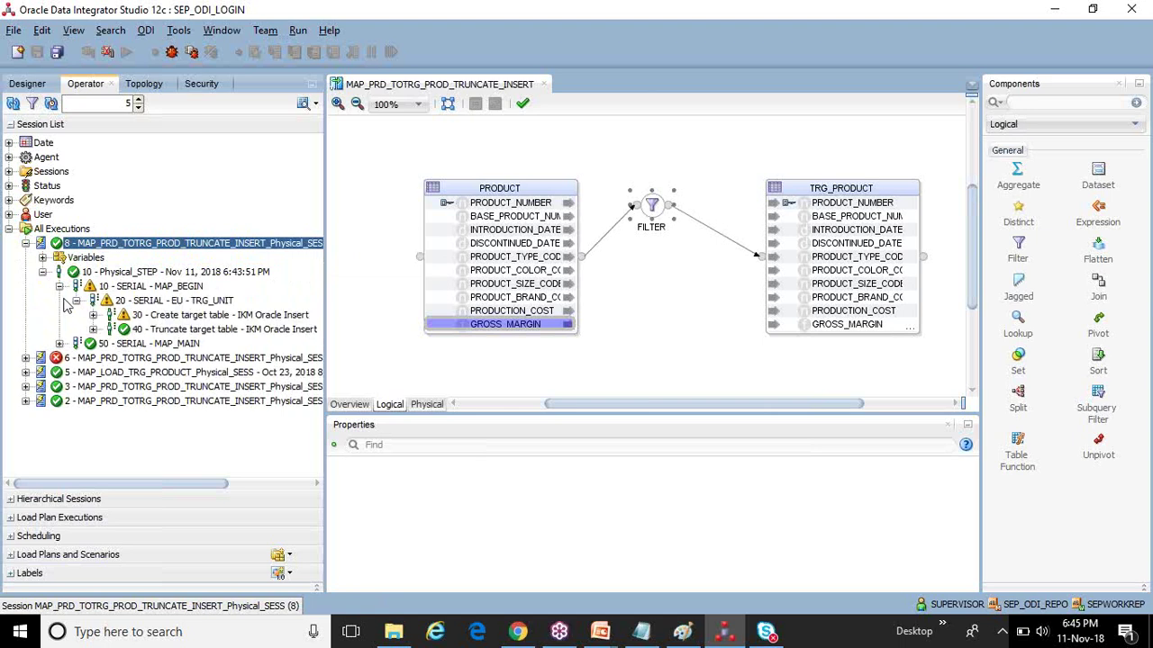
left_click(59, 344)
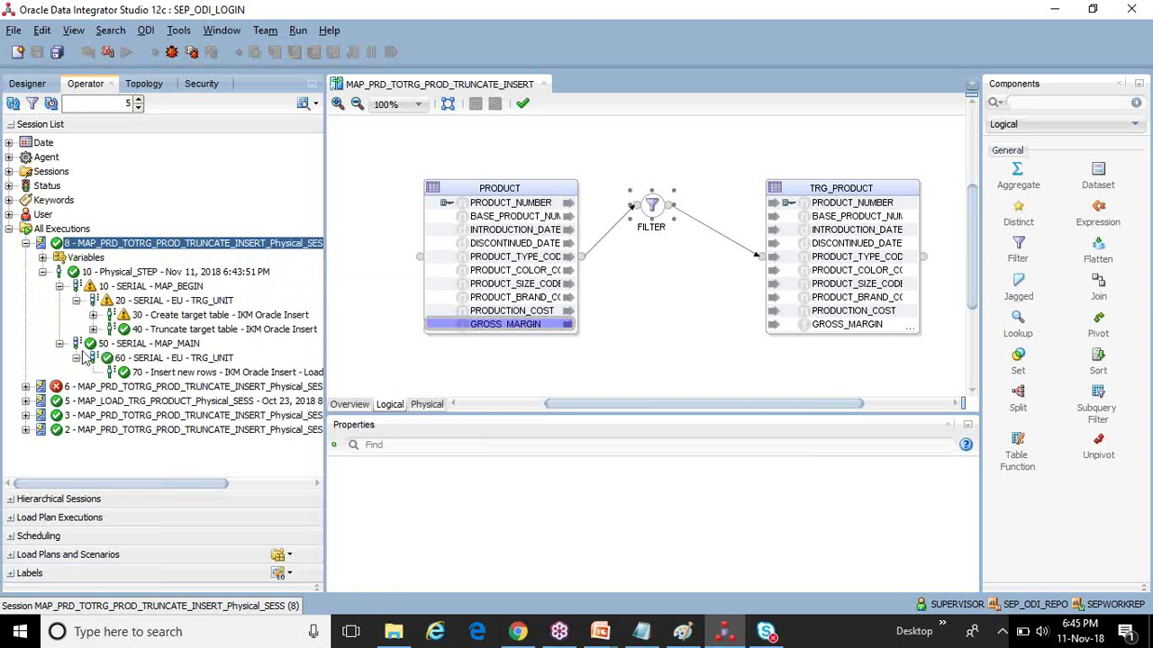
left_click(183, 375)
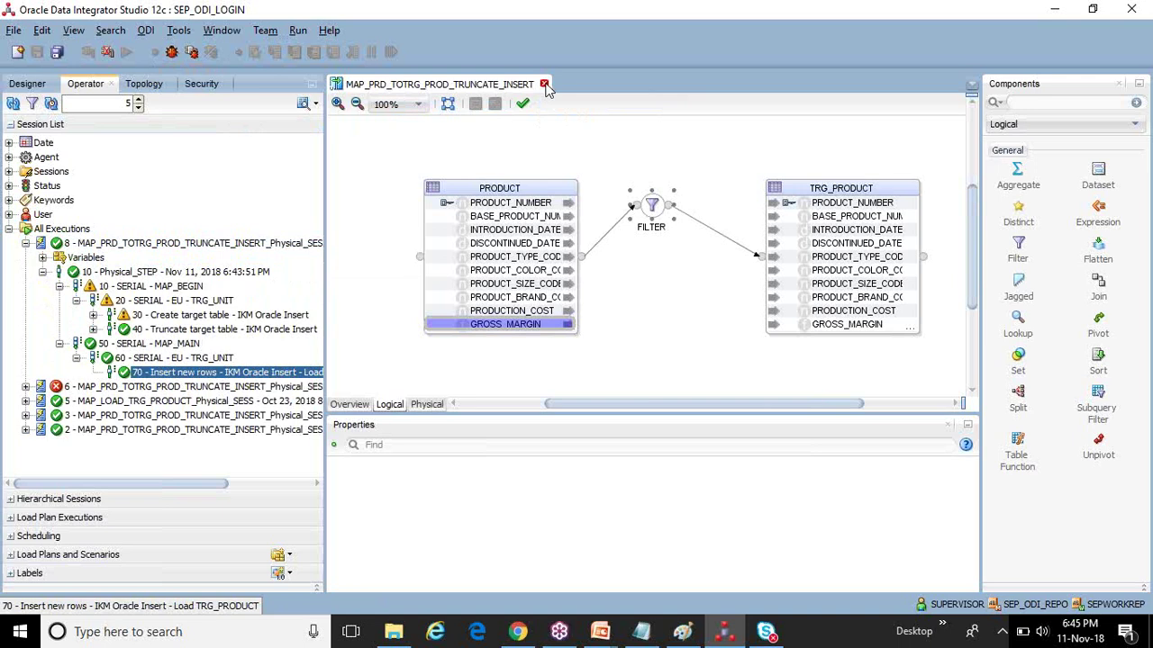
left_click(545, 83)
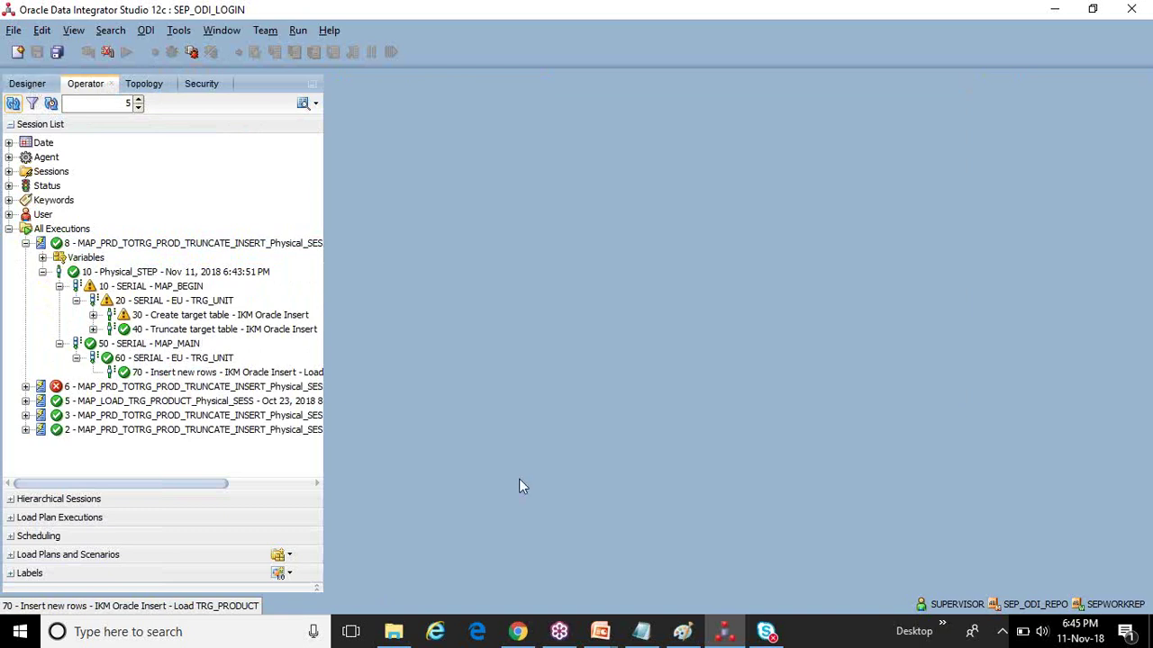
- Advance the PowerPoint slide show to the Topology Navigator slide on physical and logical architecture
mouse_move(648, 633)
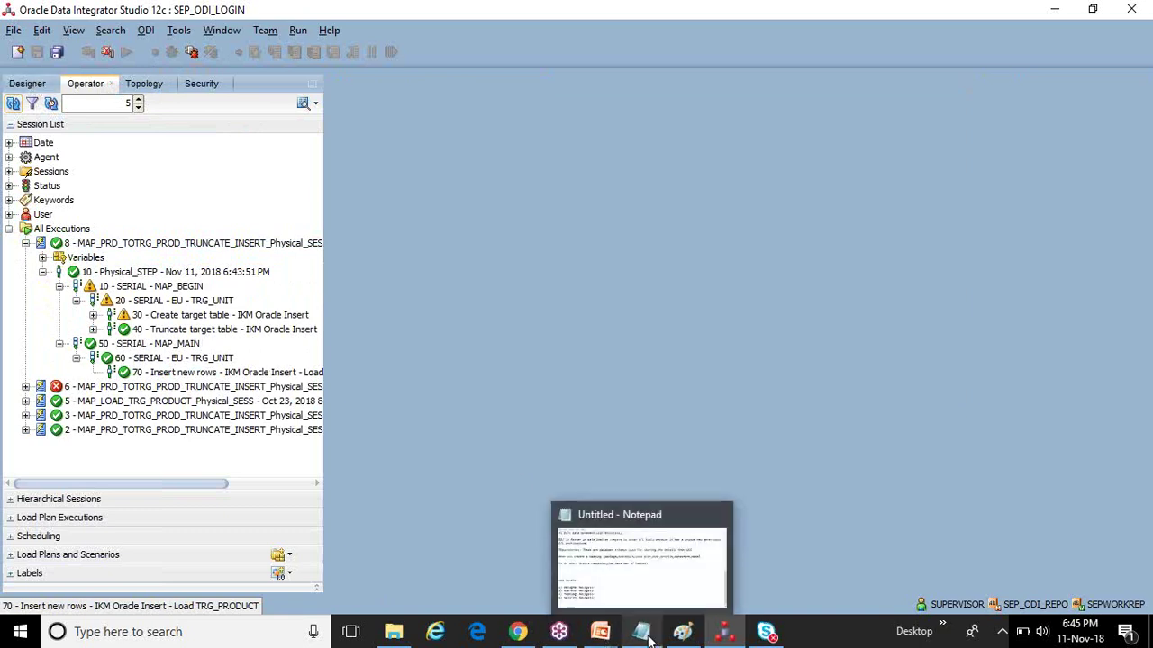
mouse_move(610, 637)
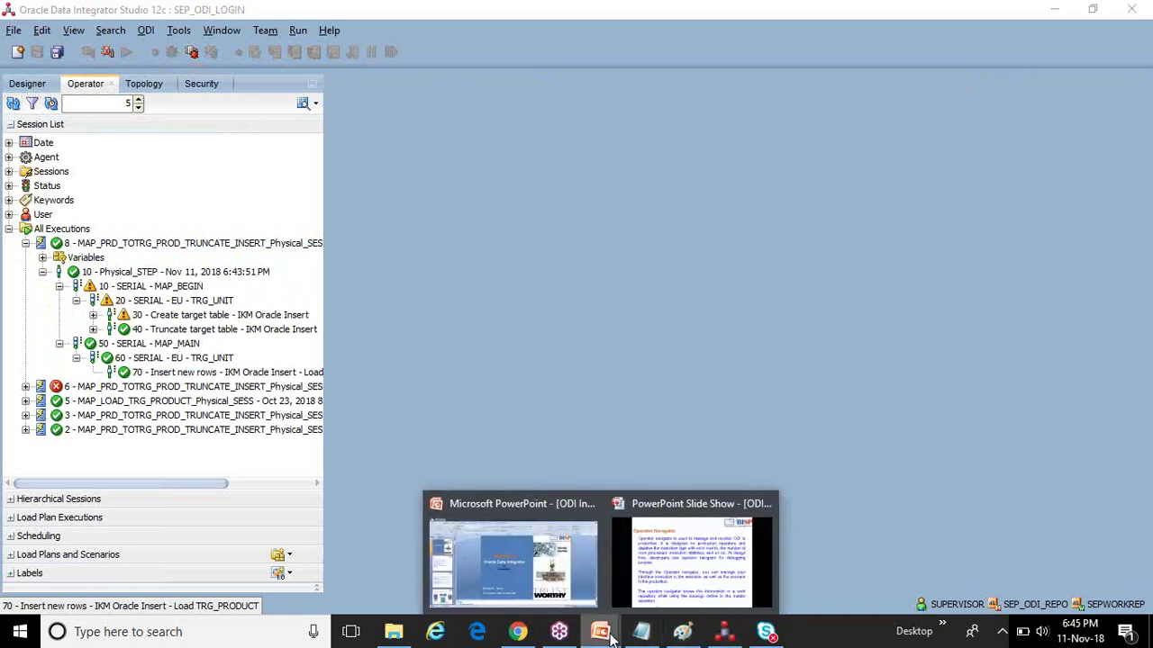
left_click(659, 565)
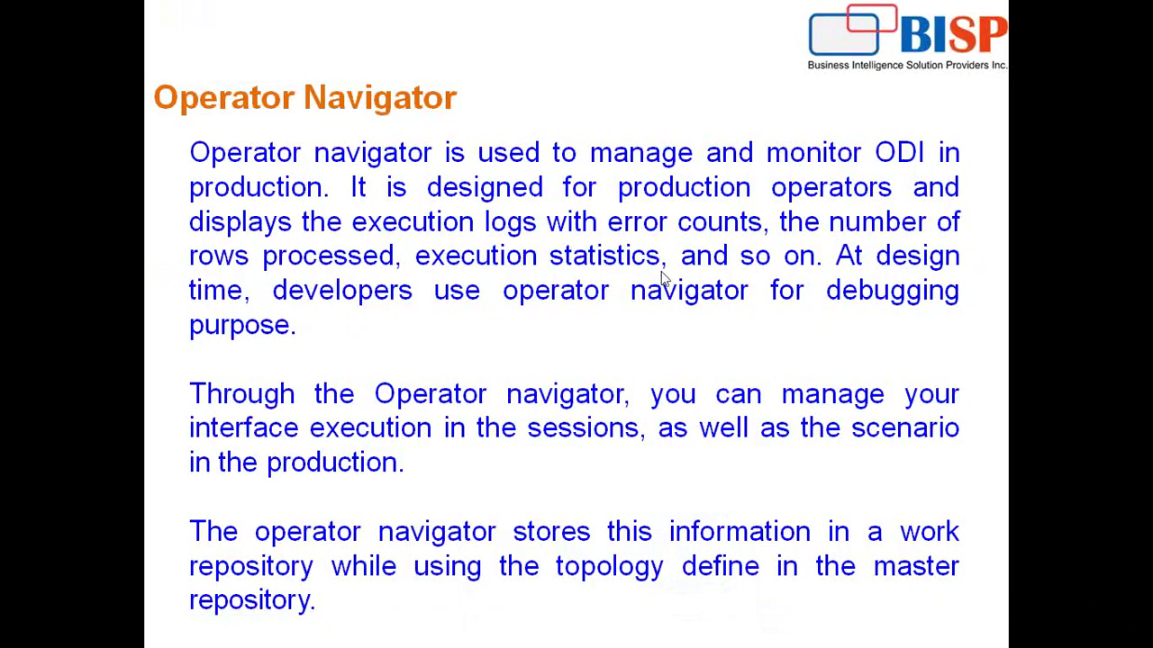
left_click(661, 200)
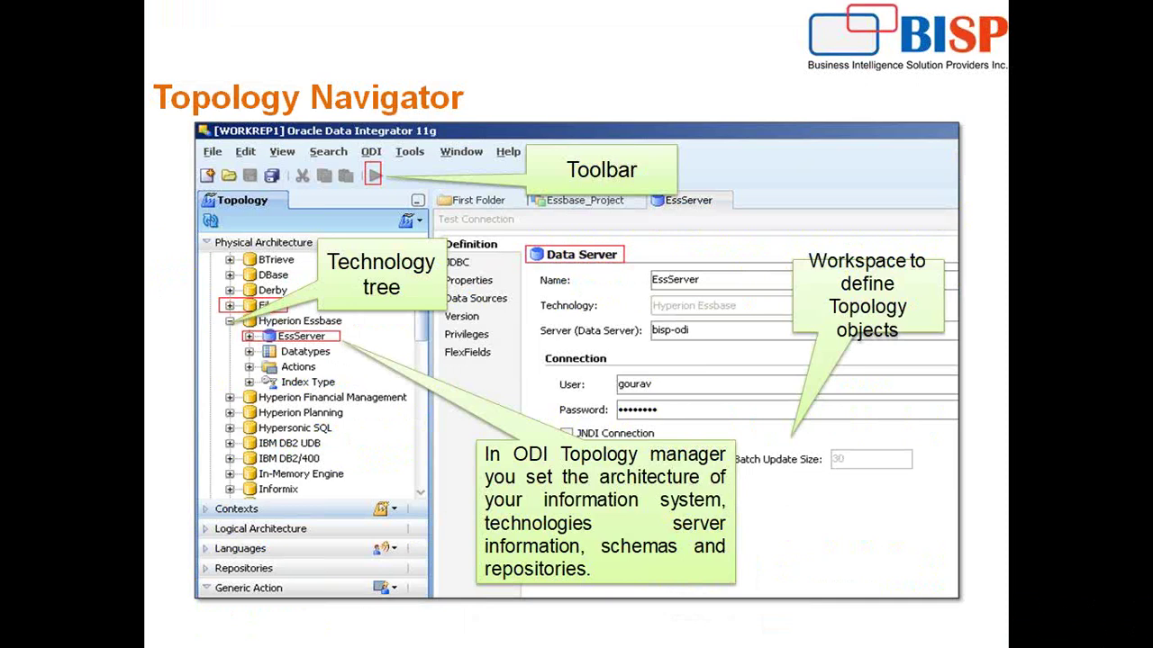
key("Right")
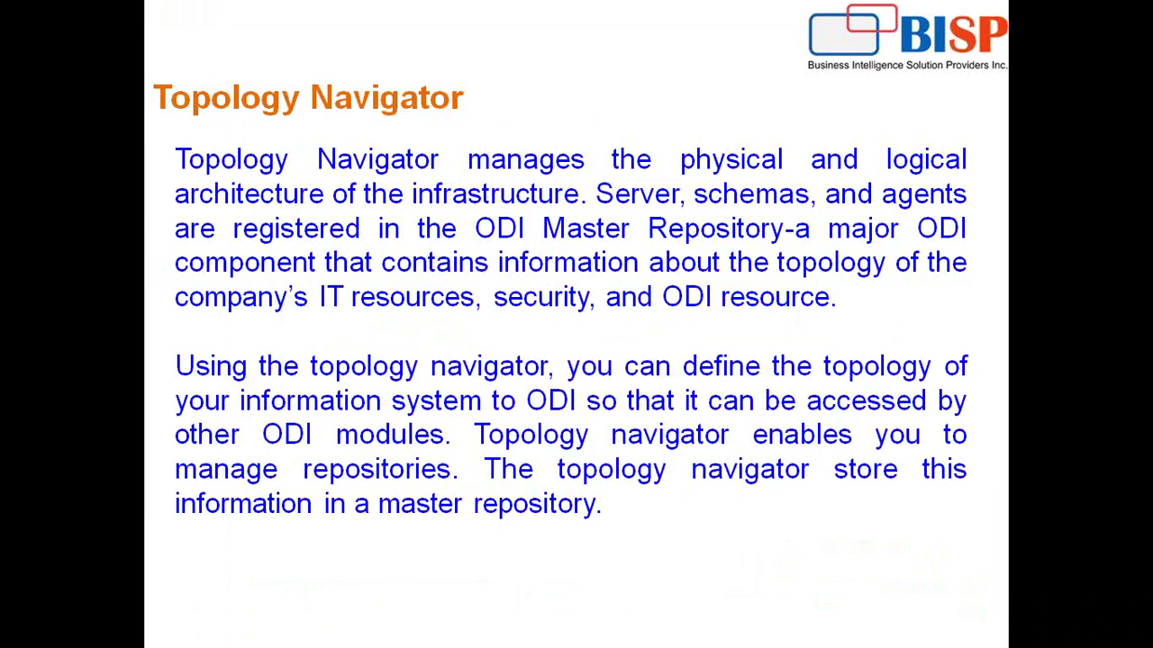
key("super")
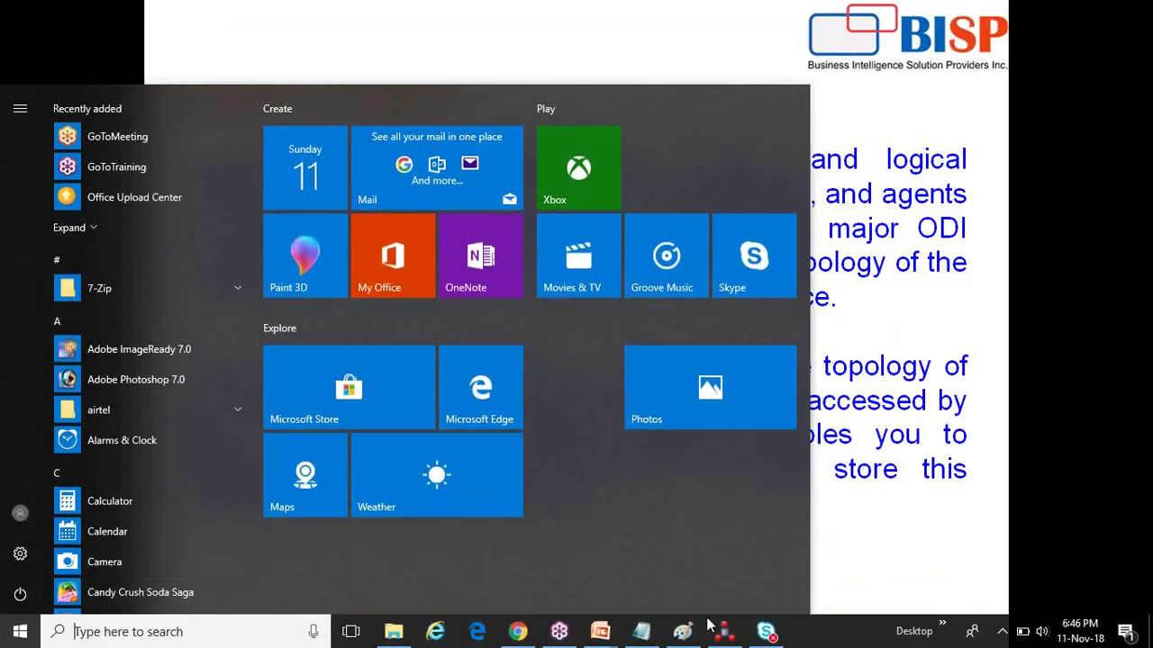
- Bring ODI Studio forward, show the Topology navigator and expand Physical Architecture Technologies
left_click(729, 636)
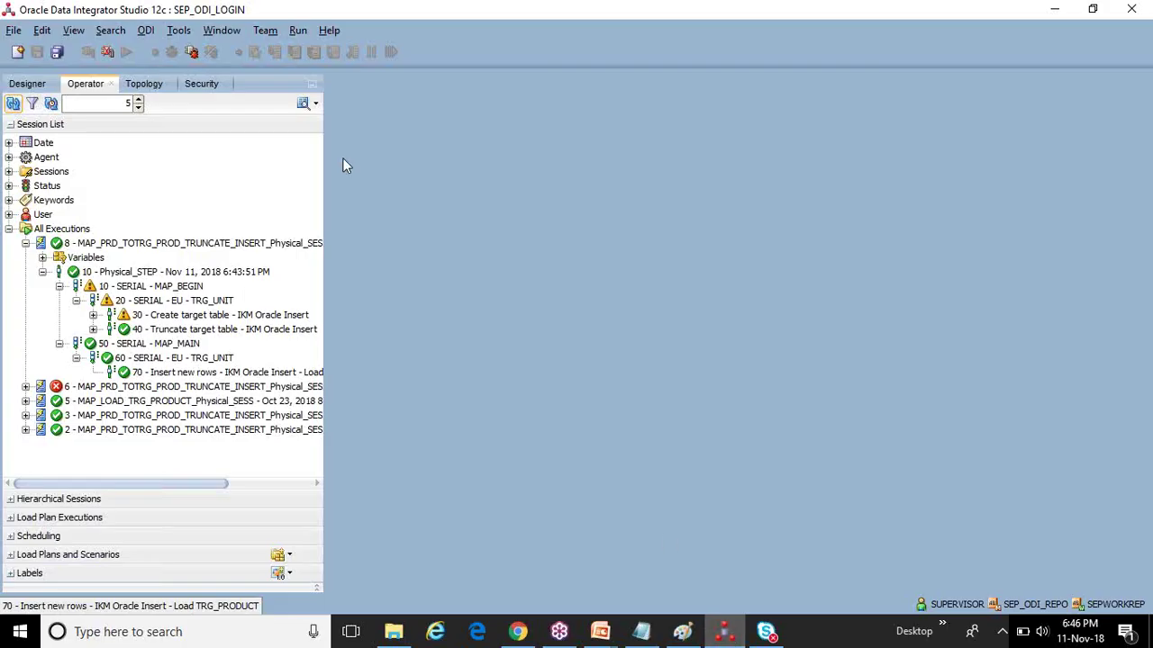
left_click(136, 90)
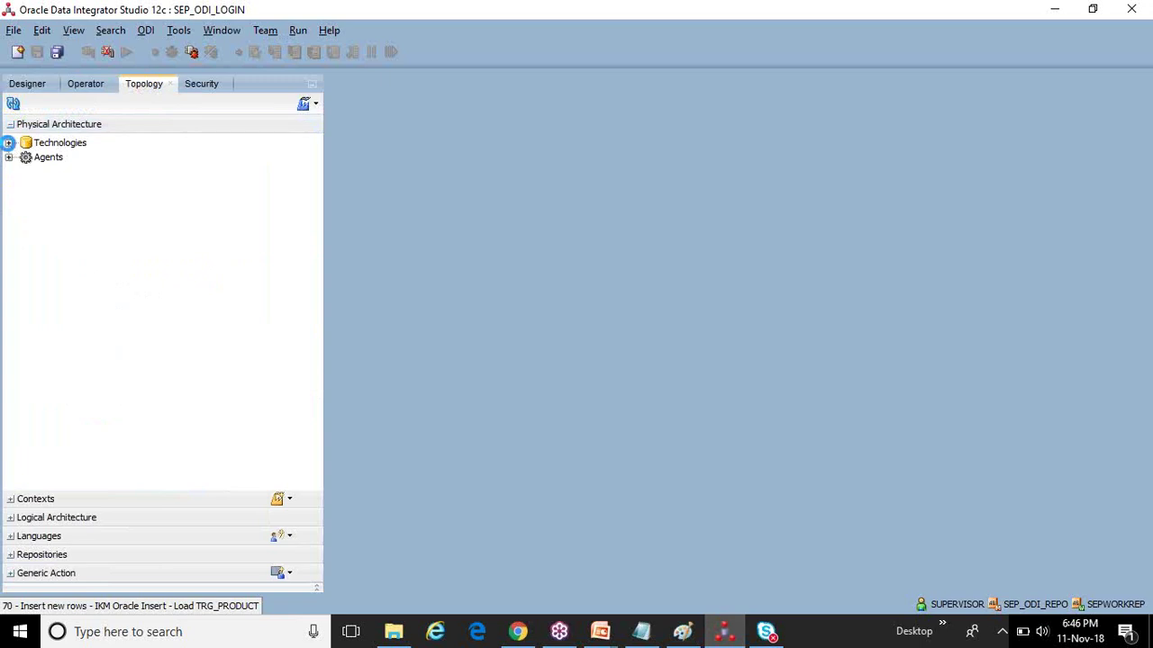
left_click(9, 143)
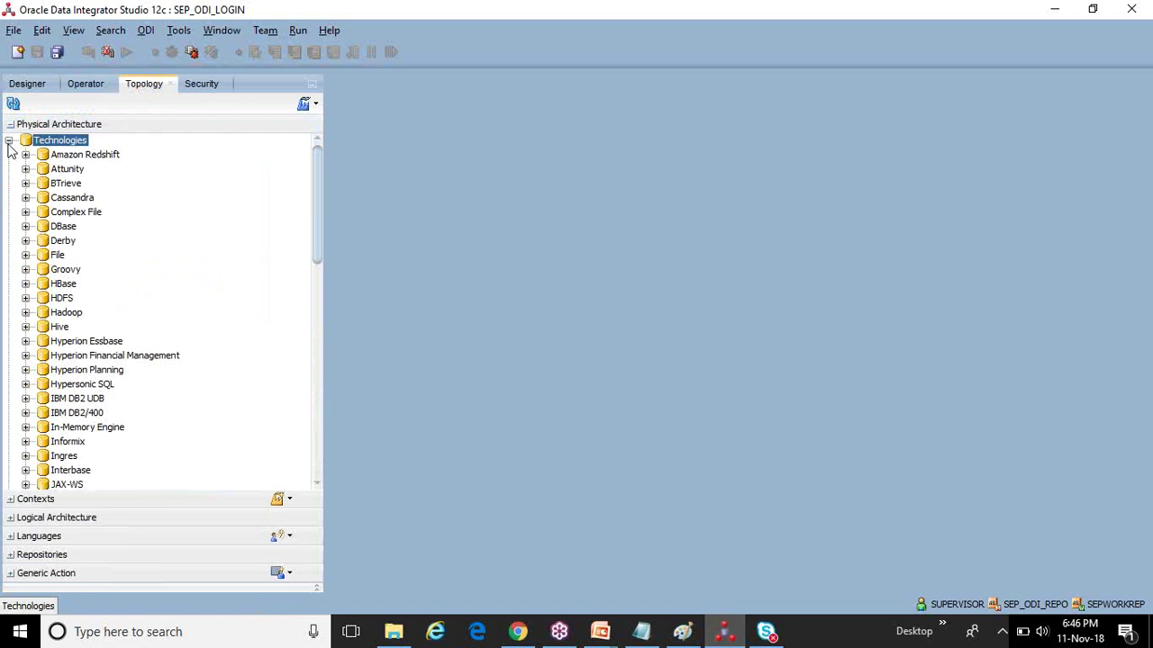
- Step down the technologies from Amazon Redshift through Complex File, HBase, Hyperion and Interbase to Netezza
left_click(72, 158)
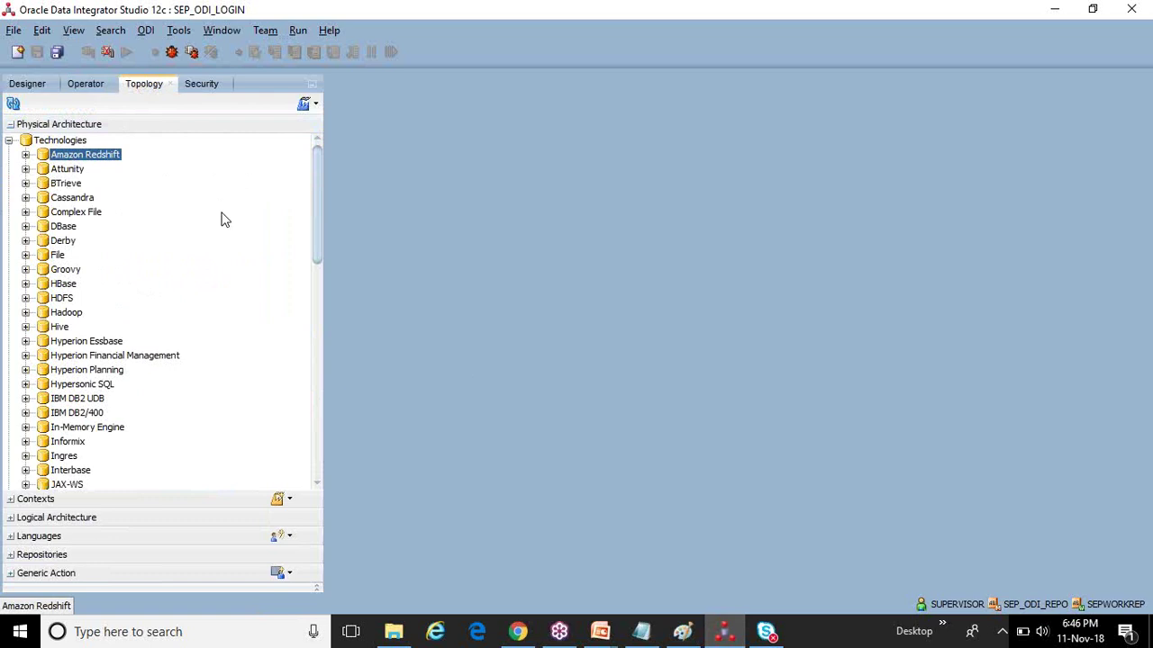
key("Down")
key("Down")
key("Down")
key("Down")
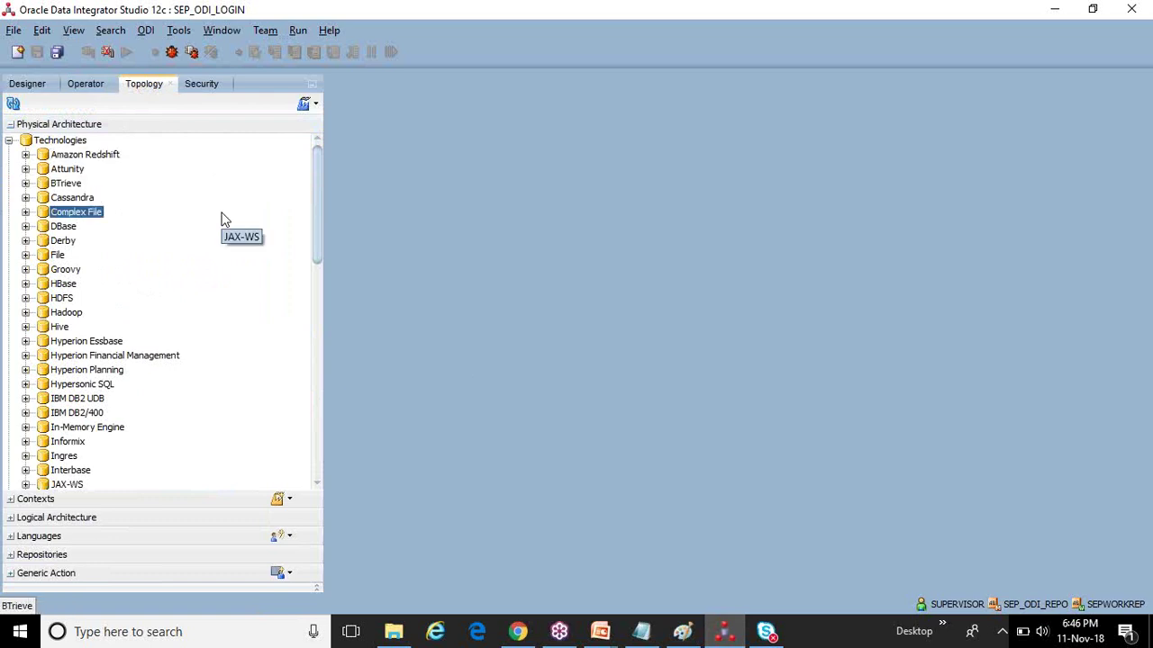
key("Down")
key("Down")
key("Down")
key("Down")
key("Down")
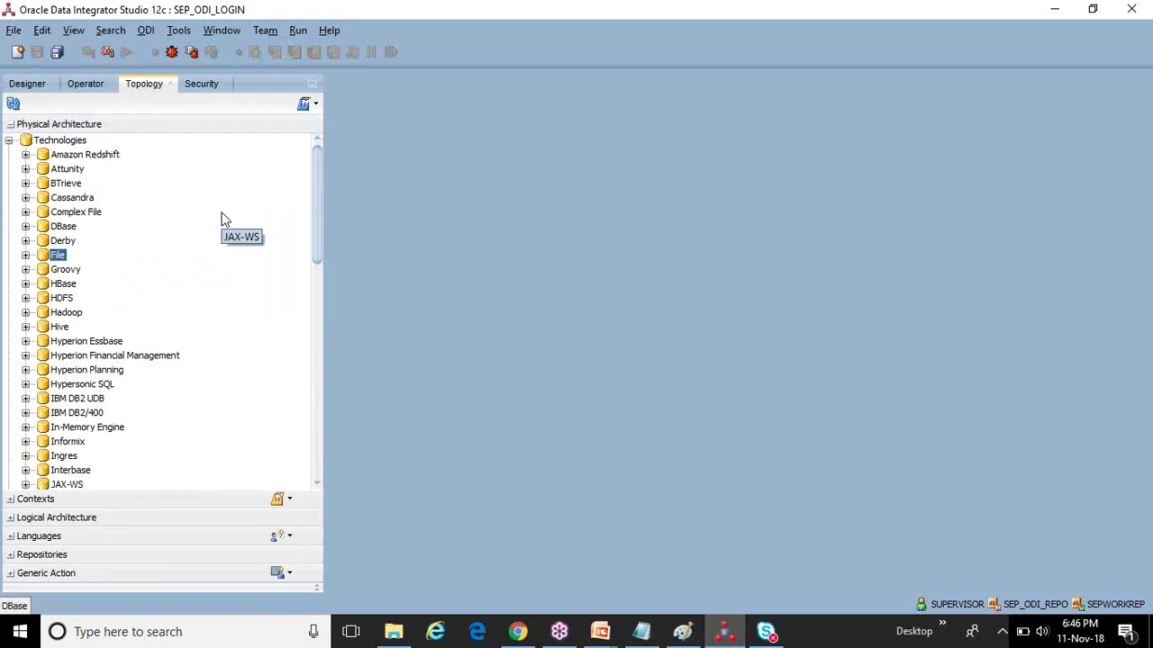
key("Down")
key("Down")
key("Down")
key("Down")
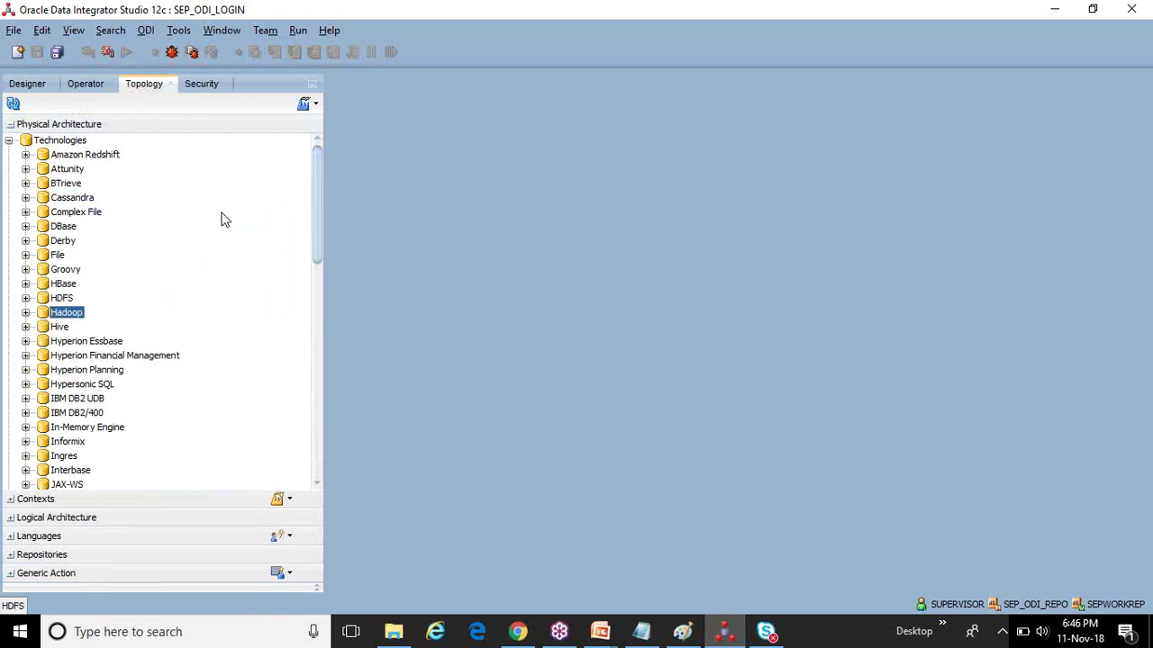
key("Down")
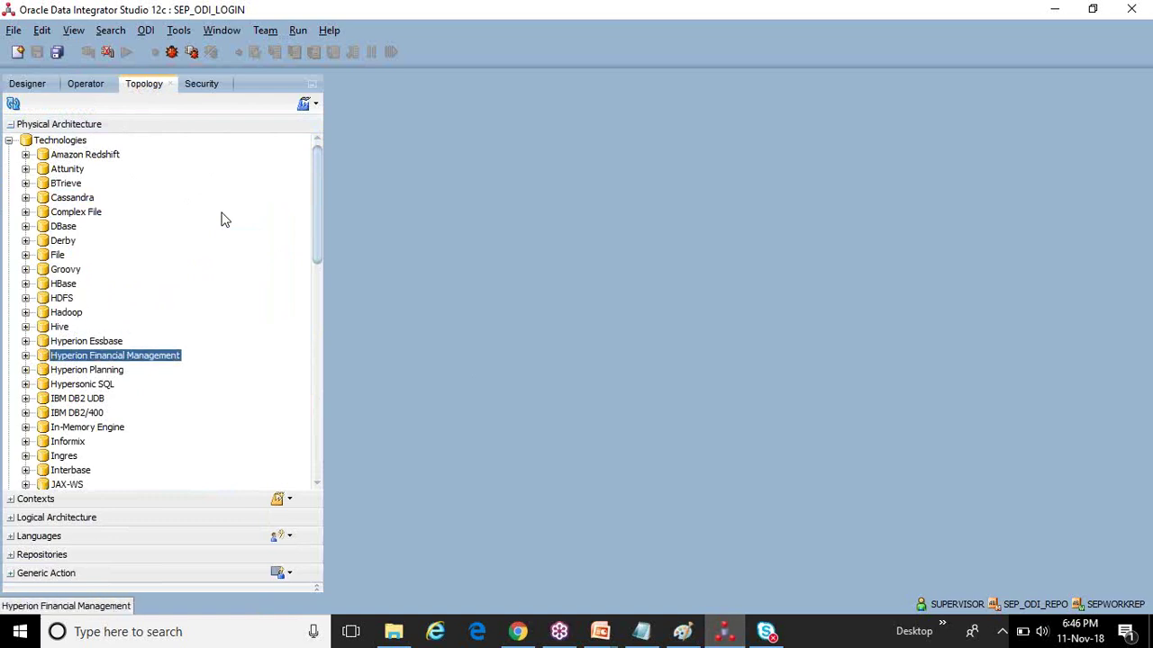
key("Down")
key("Down")
key("Down")
key("Down")
key("Down")
key("Down")
key("Down")
key("Down")
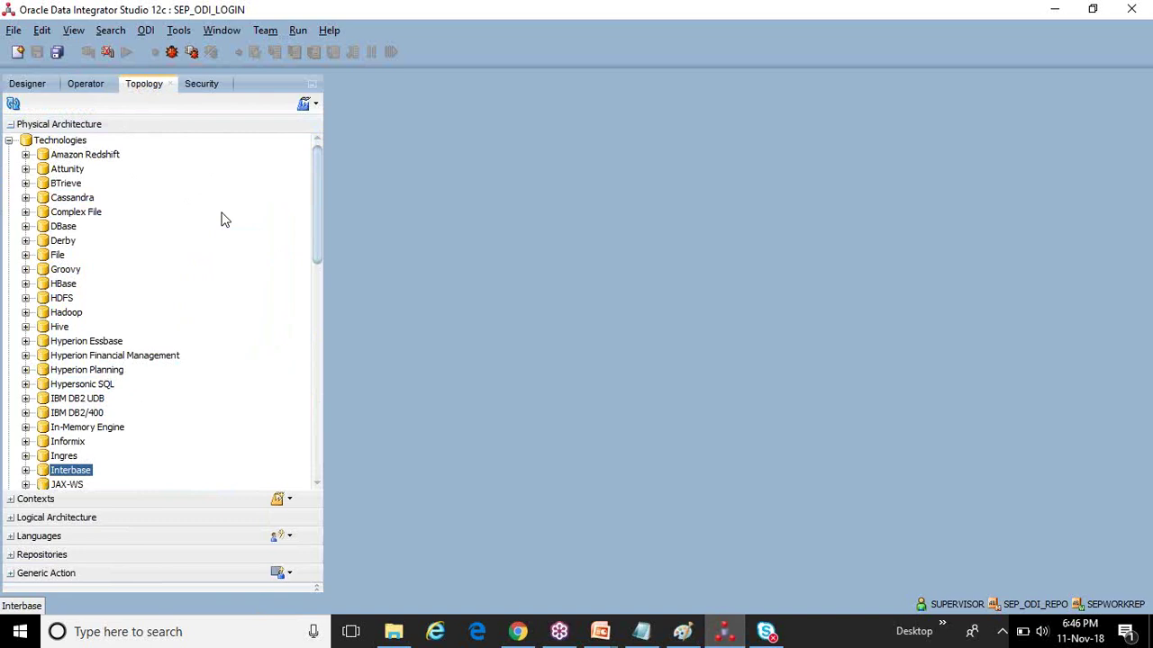
key("Down")
key("Down")
key("Down")
key("Down")
key("Down")
key("Down")
key("Down")
key("Down")
key("Down")
key("Down")
key("Down")
key("Down")
key("Down")
key("Down")
key("Down")
key("Down")
key("Down")
left_click(223, 212)
left_click_drag(320, 268, 308, 356)
left_click_drag(308, 357, 314, 422)
left_click(101, 382)
left_click(72, 421)
left_click(65, 450)
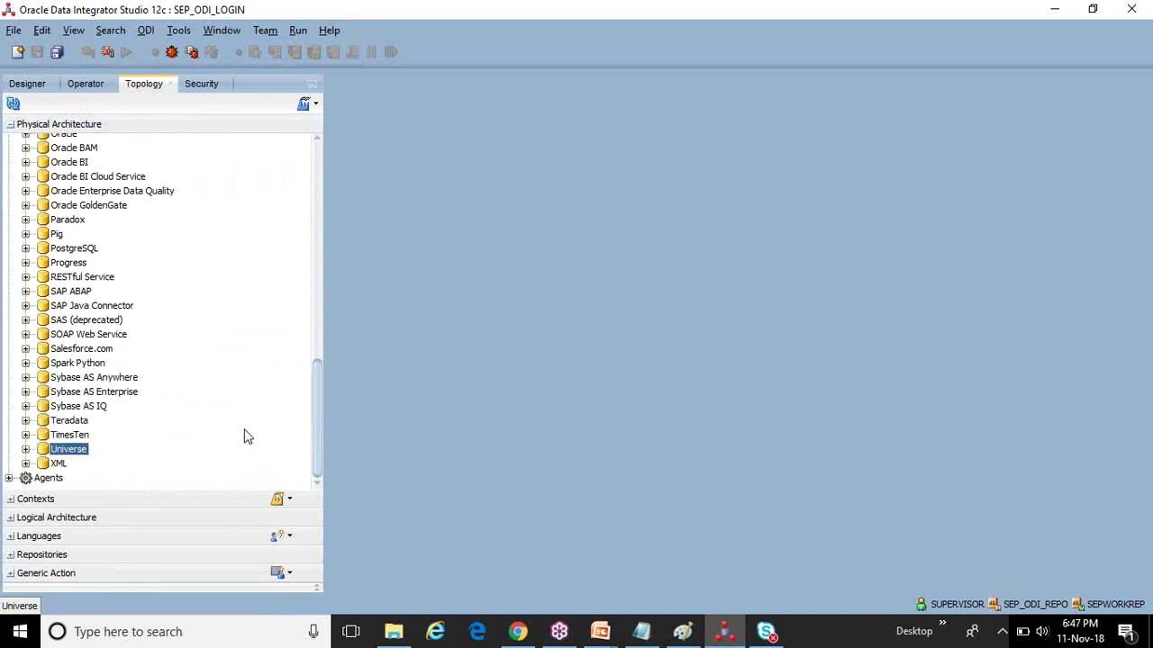
left_click_drag(319, 403, 320, 166)
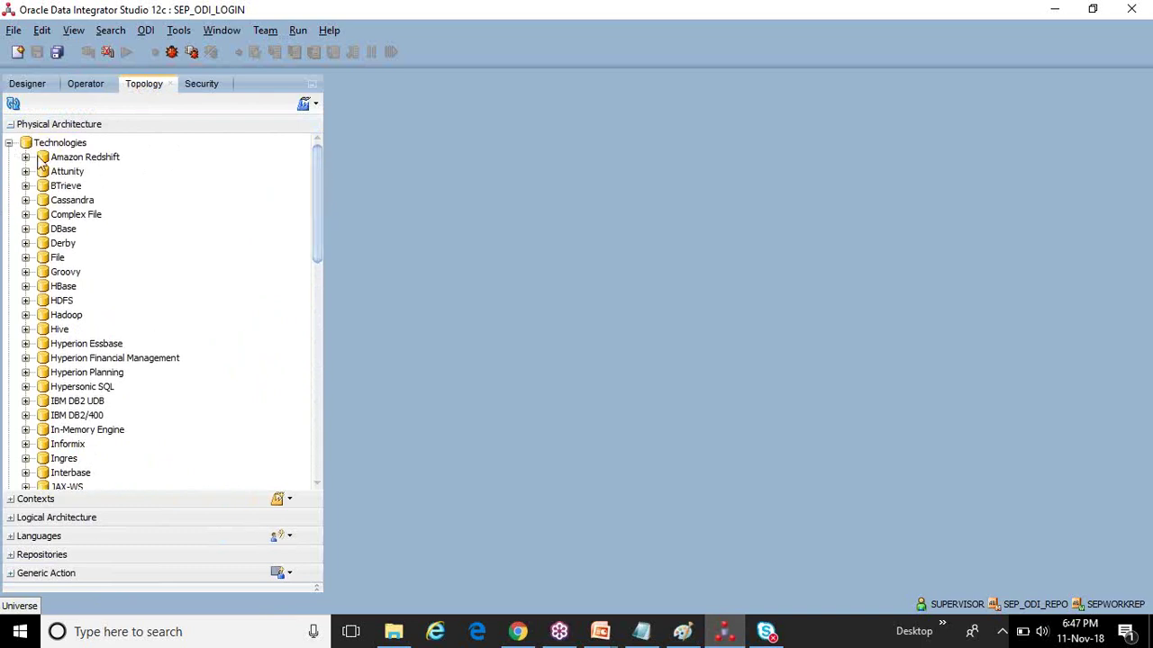
mouse_move(322, 192)
left_mouse_down()
mouse_move(320, 203)
mouse_move(319, 186)
left_mouse_up()
left_click_drag(317, 182, 313, 150)
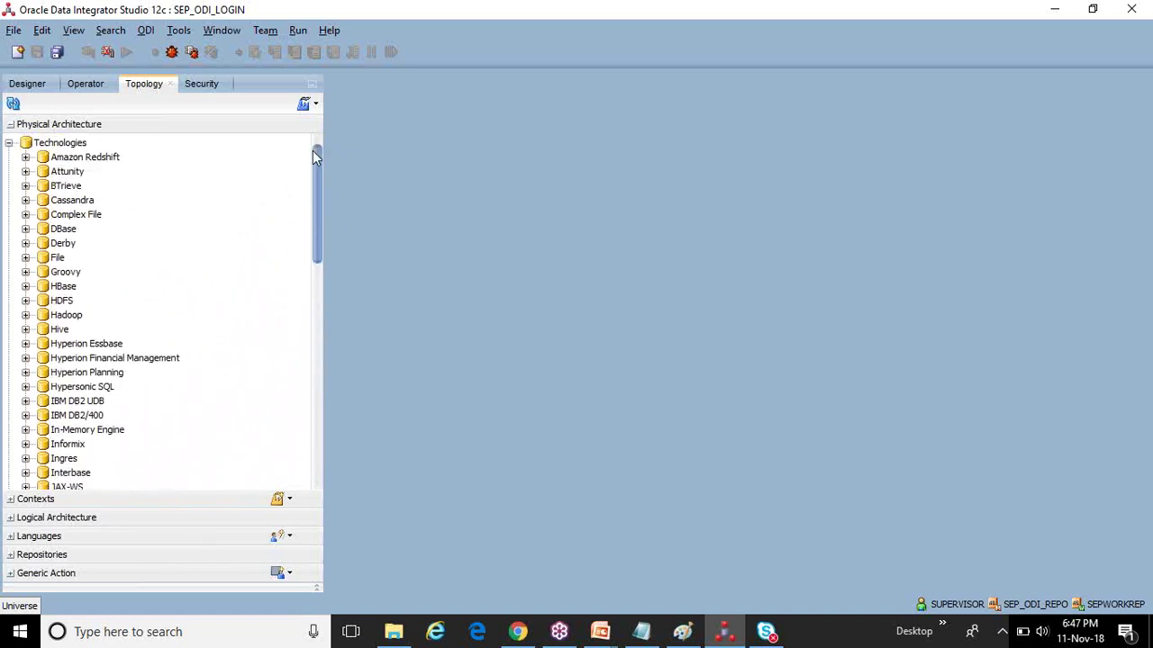
- Expand the Oracle technology and open the ORACLE_DB_DEV data server's definition
right_click(76, 150)
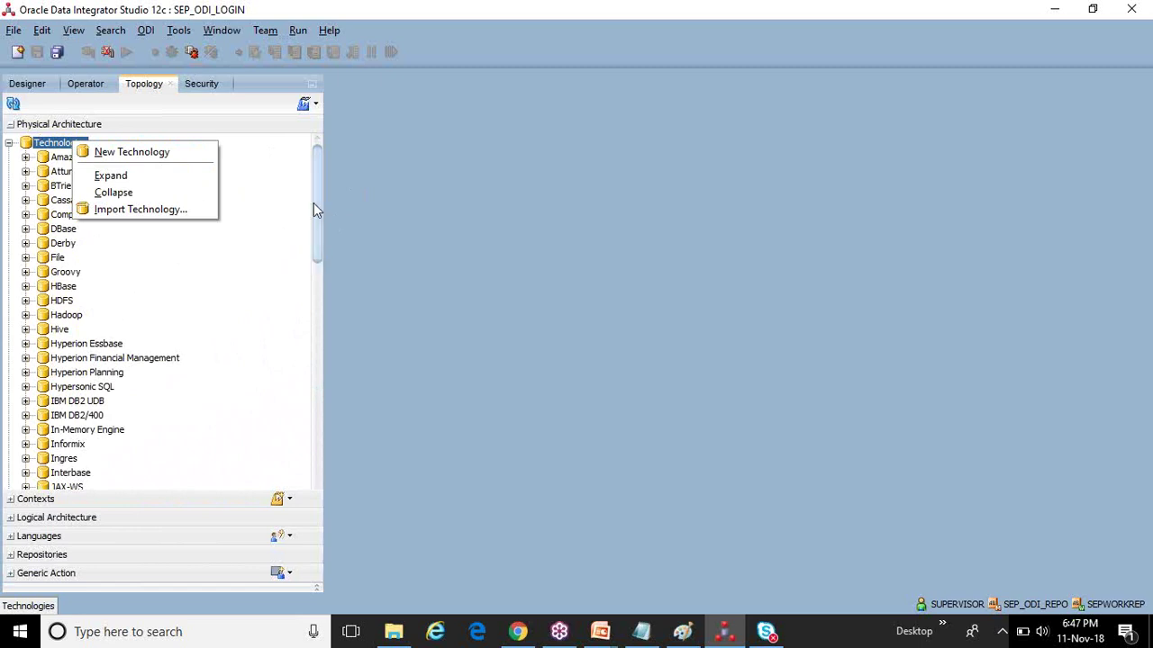
left_click(313, 209)
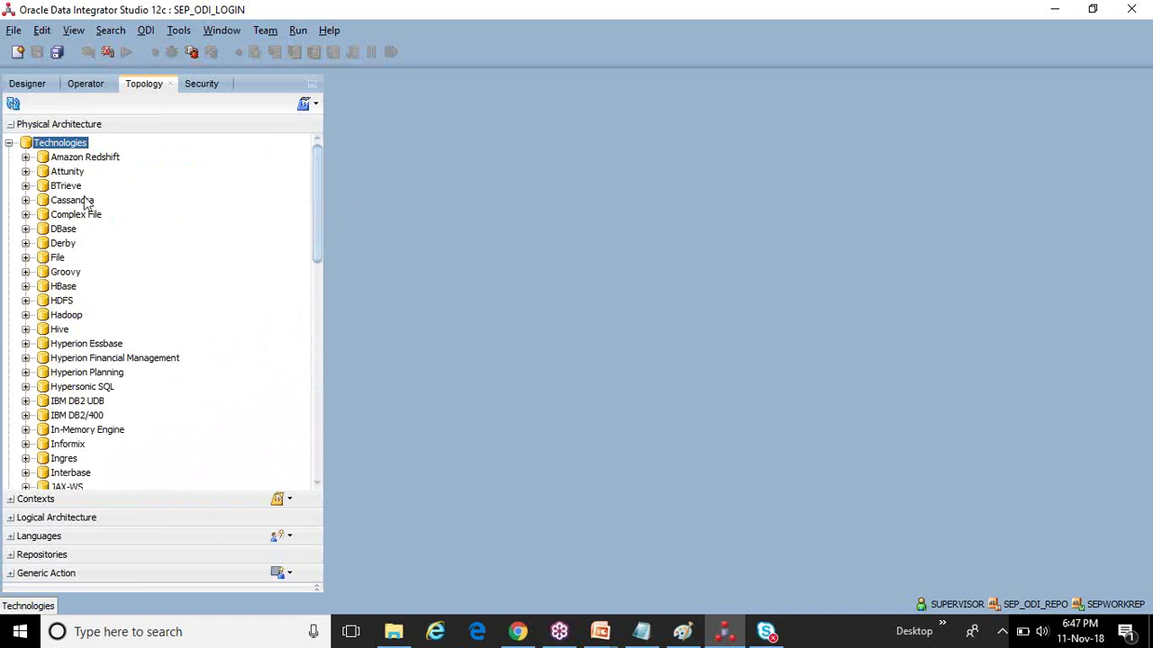
left_click_drag(318, 198, 303, 378)
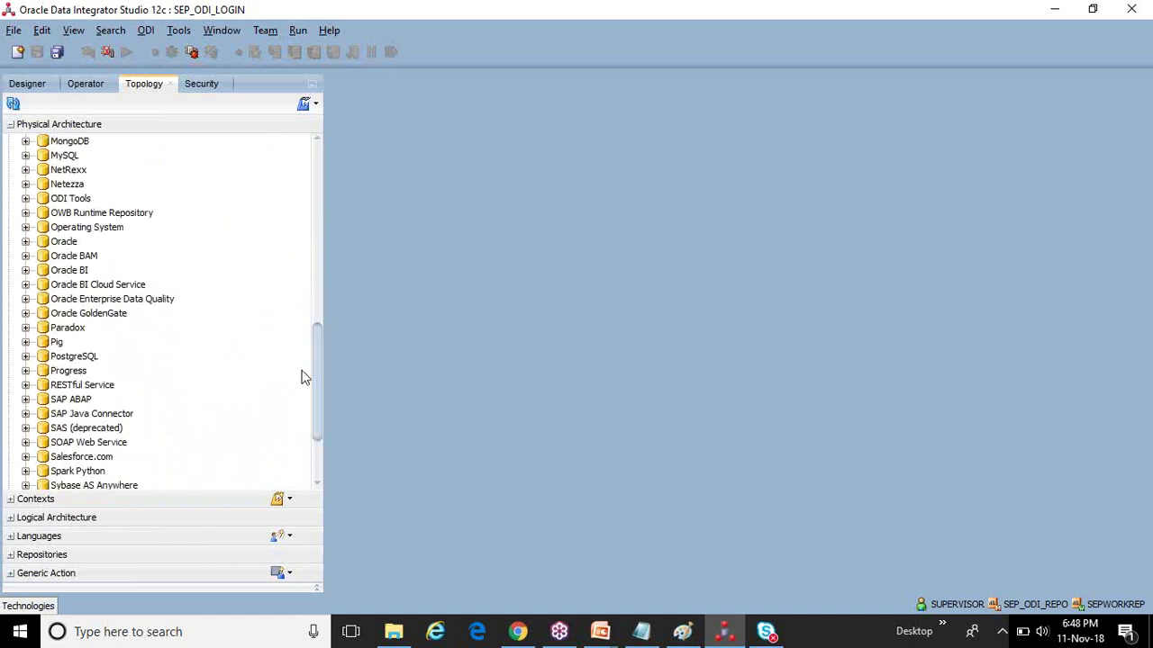
left_click(26, 242)
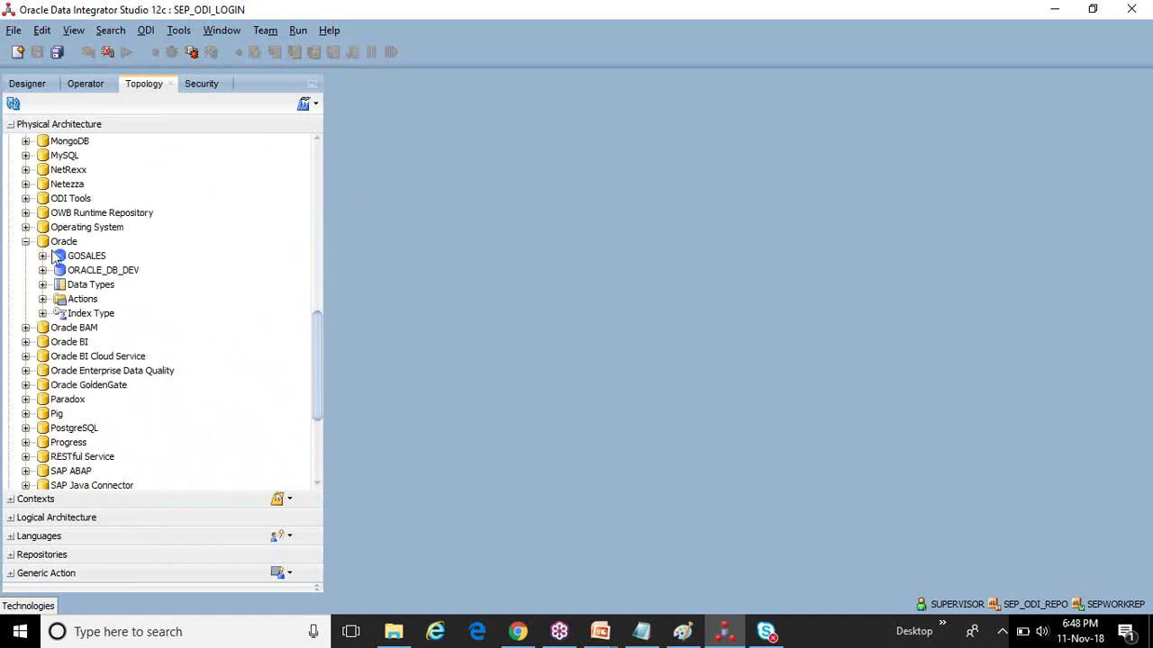
left_click(81, 257)
left_click(81, 271)
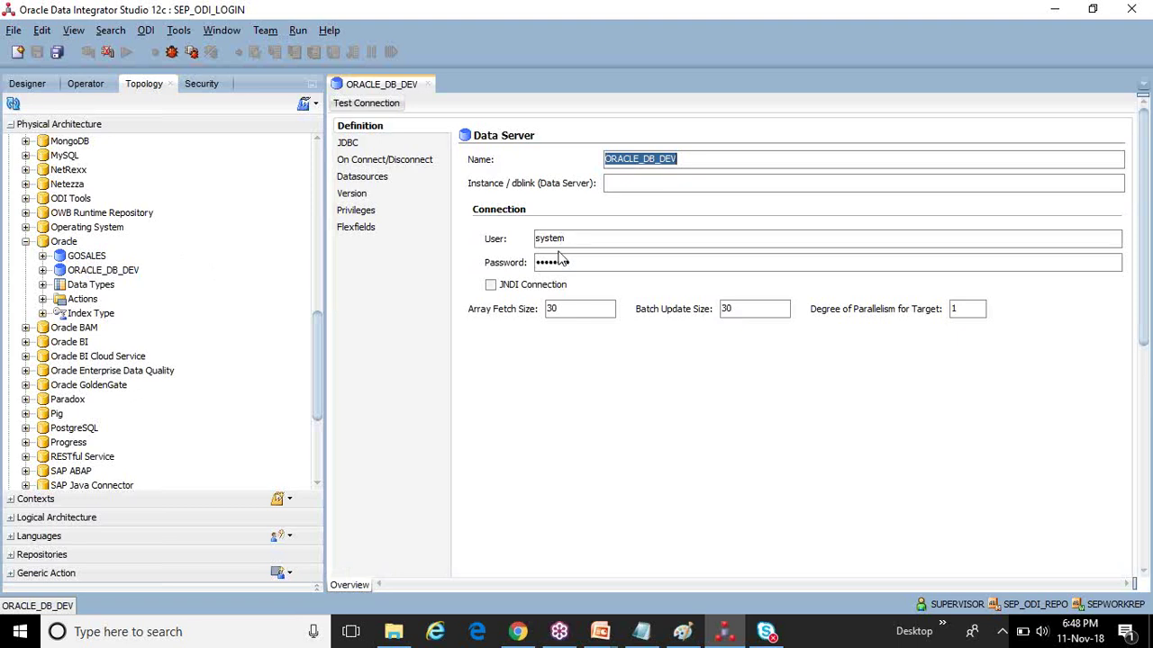
- Review ORACLE_DB_DEV's Definition: data server name, instance, user system and the masked password
left_click(346, 129)
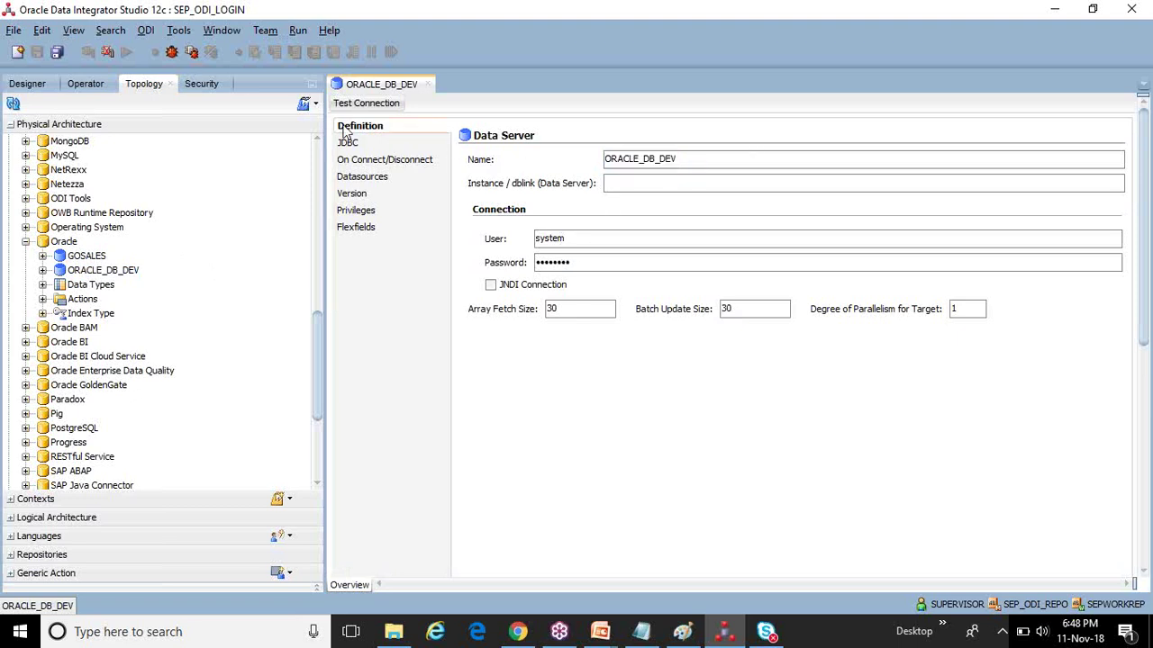
double_click(694, 158)
left_click(634, 183)
left_click(571, 238)
double_click(571, 238)
double_click(571, 261)
left_click(571, 238)
double_click(571, 238)
- Show the JDBC settings, highlighting the JDBC URL and its localhost host, and open Test Connection
left_click(347, 145)
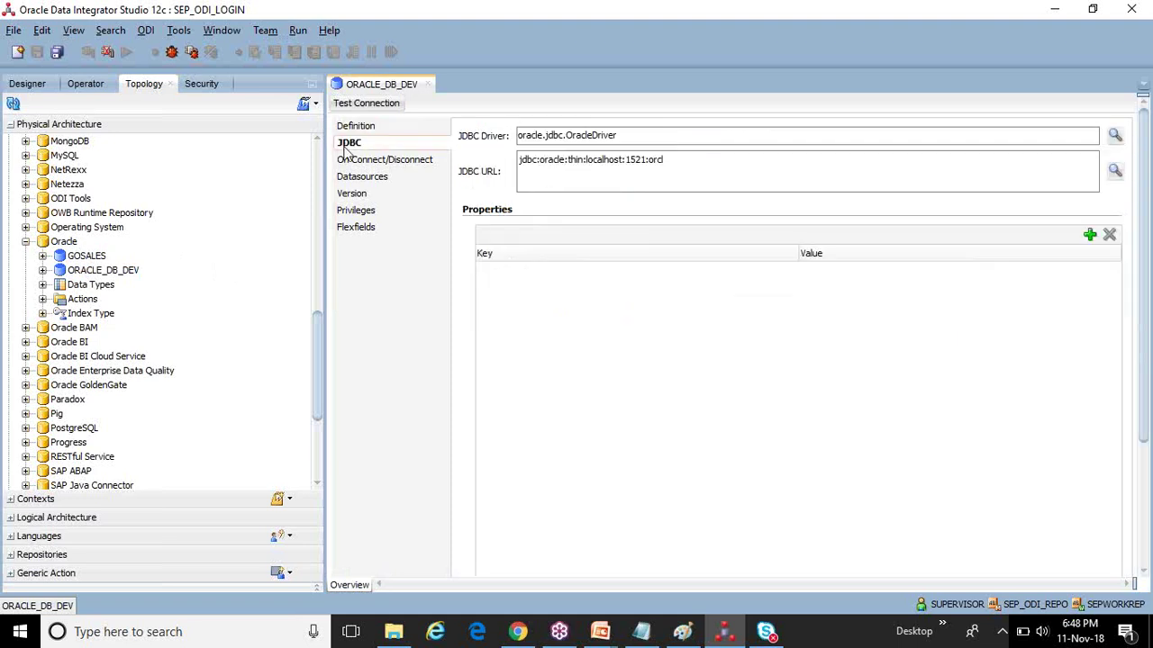
triple_click(678, 174)
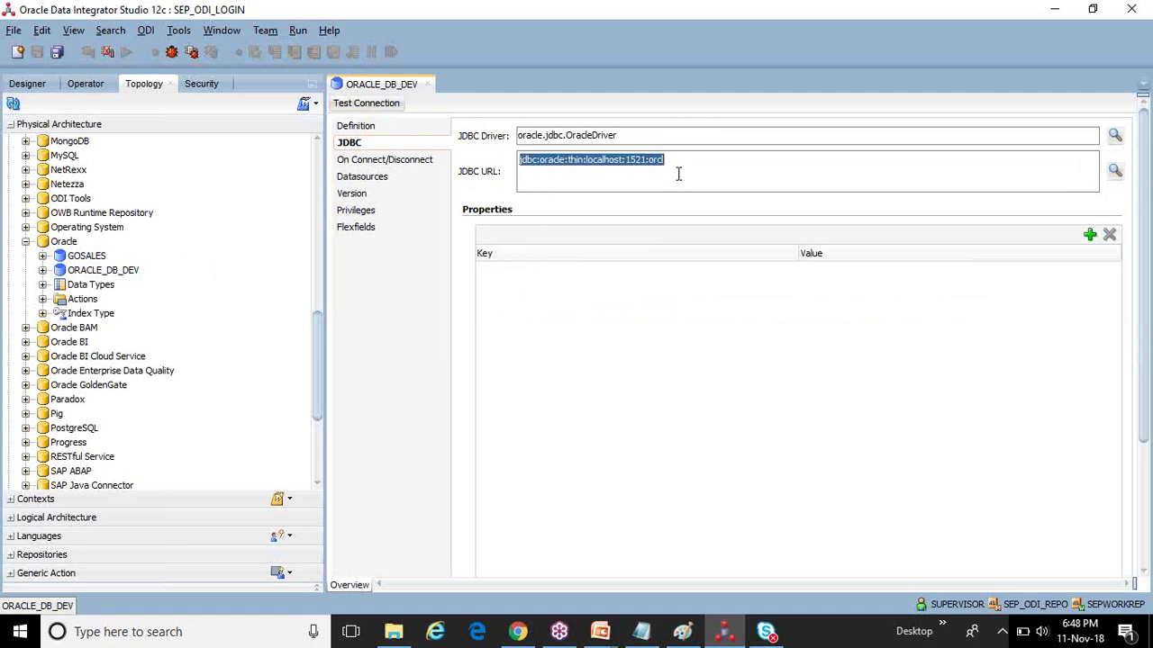
double_click(604, 160)
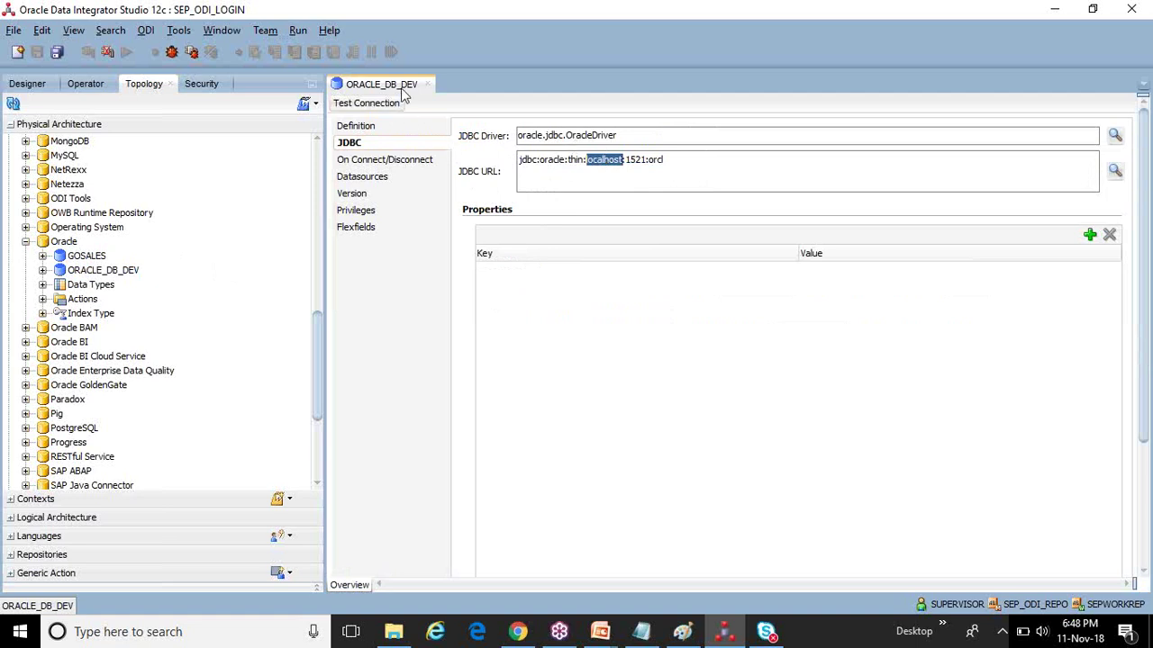
left_click(376, 105)
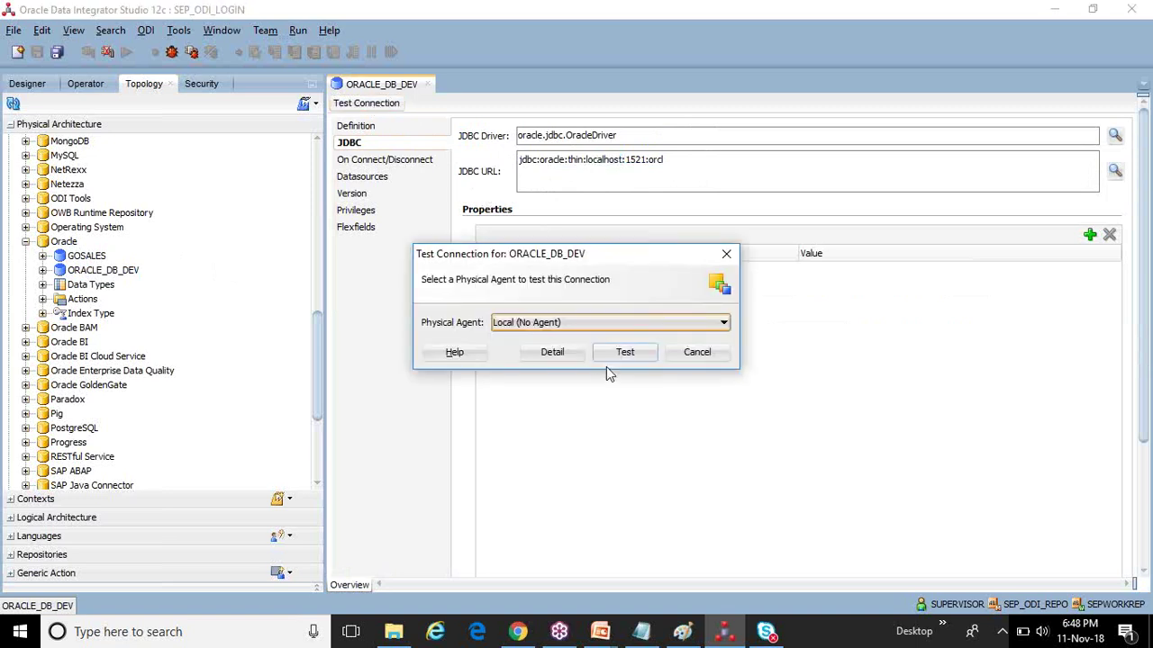
- Test ORACLE_DB_DEV successfully with Local (No Agent), then expand it to show GOSALES and GOSALESDW schemas
left_click(622, 352)
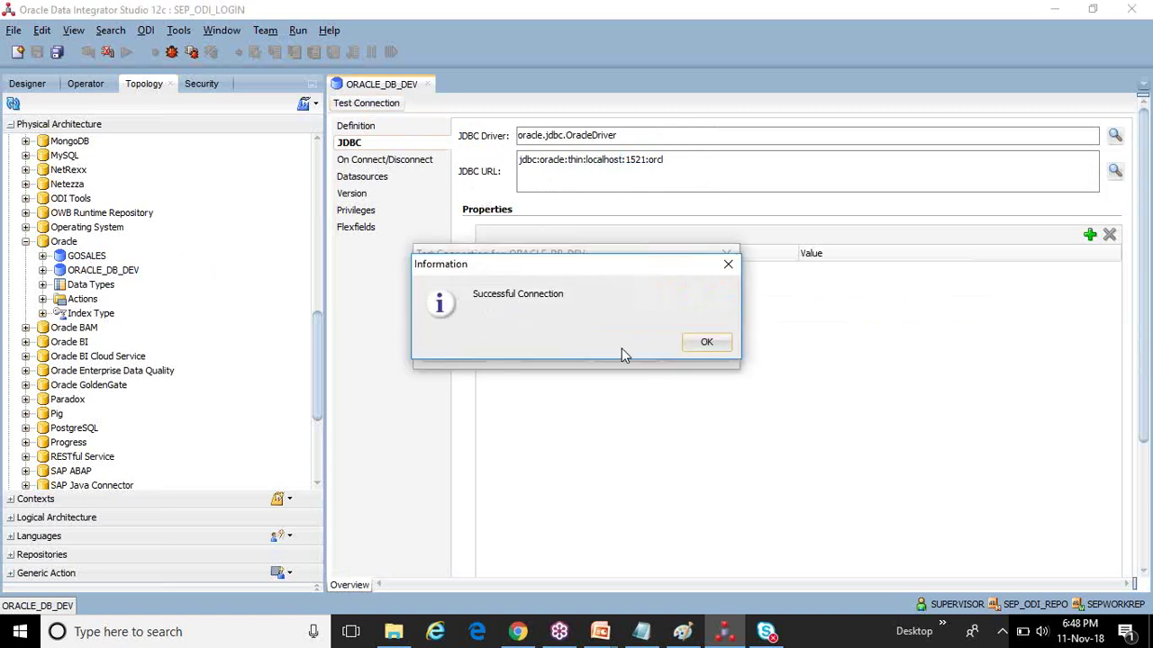
left_click(712, 344)
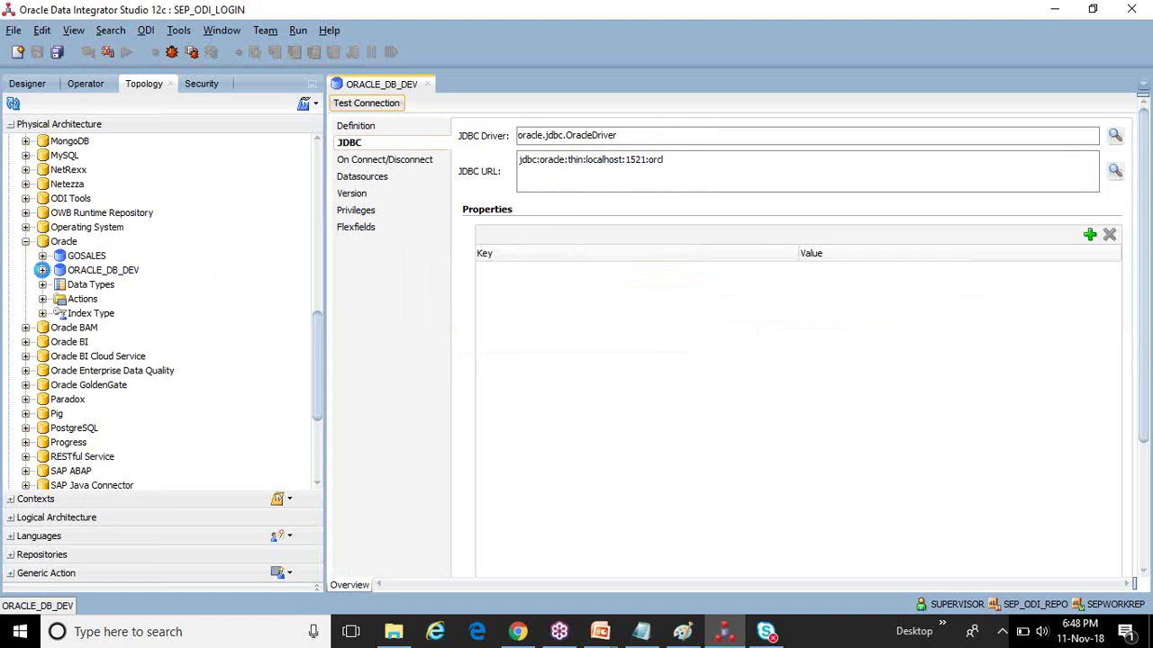
left_click(42, 270)
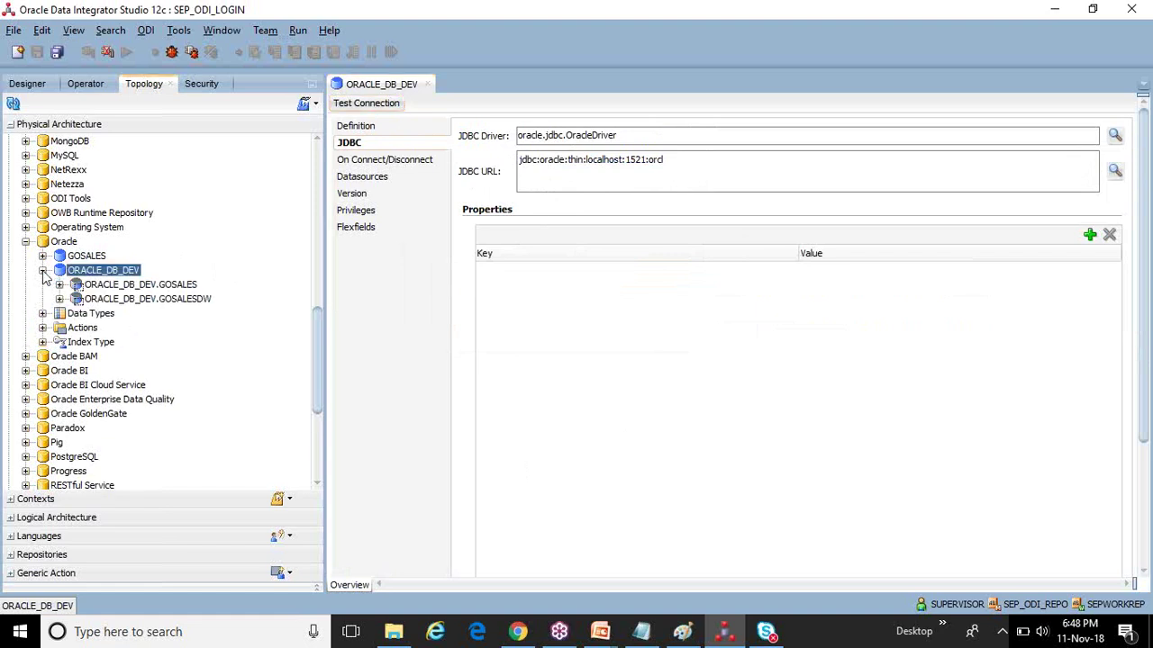
left_click(167, 286)
left_click(174, 300)
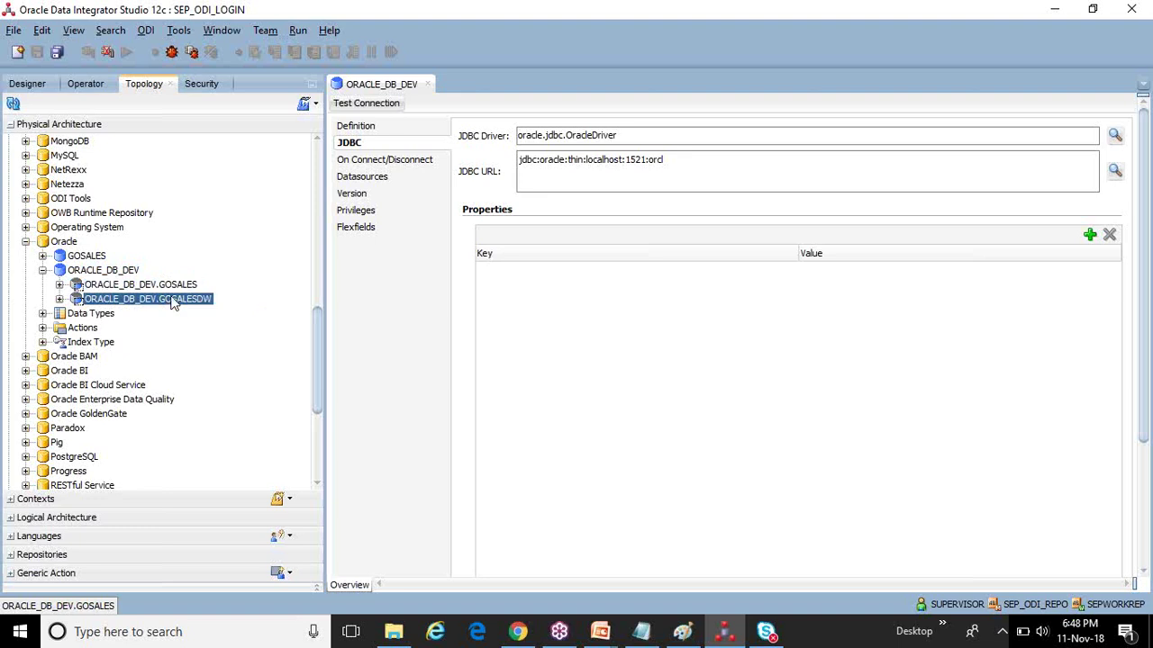
left_click(173, 287)
left_click(180, 300)
left_click(180, 287)
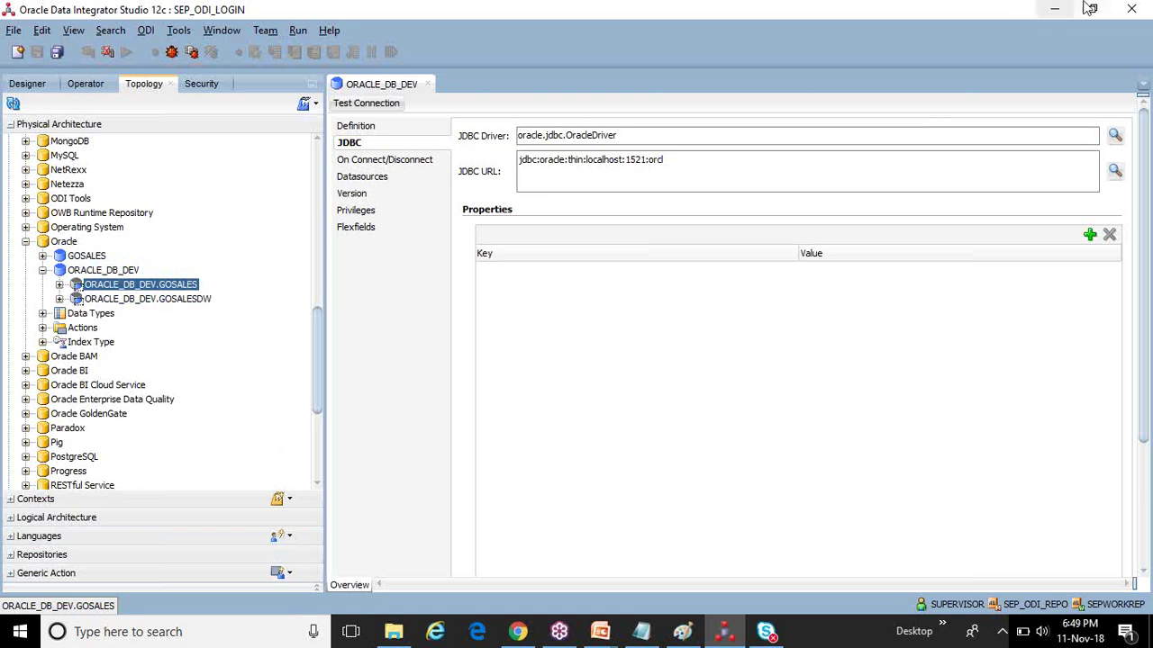
left_click(1050, 13)
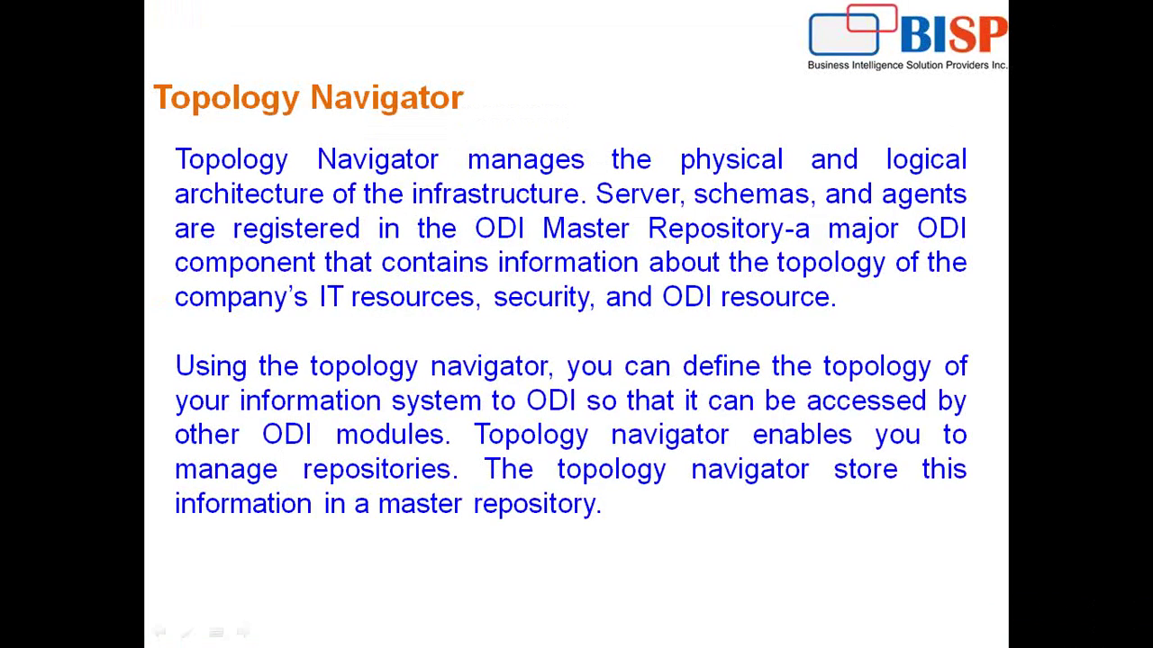
- Show the desktop and launch Oracle SQL Developer from its desktop shortcut
key("super")
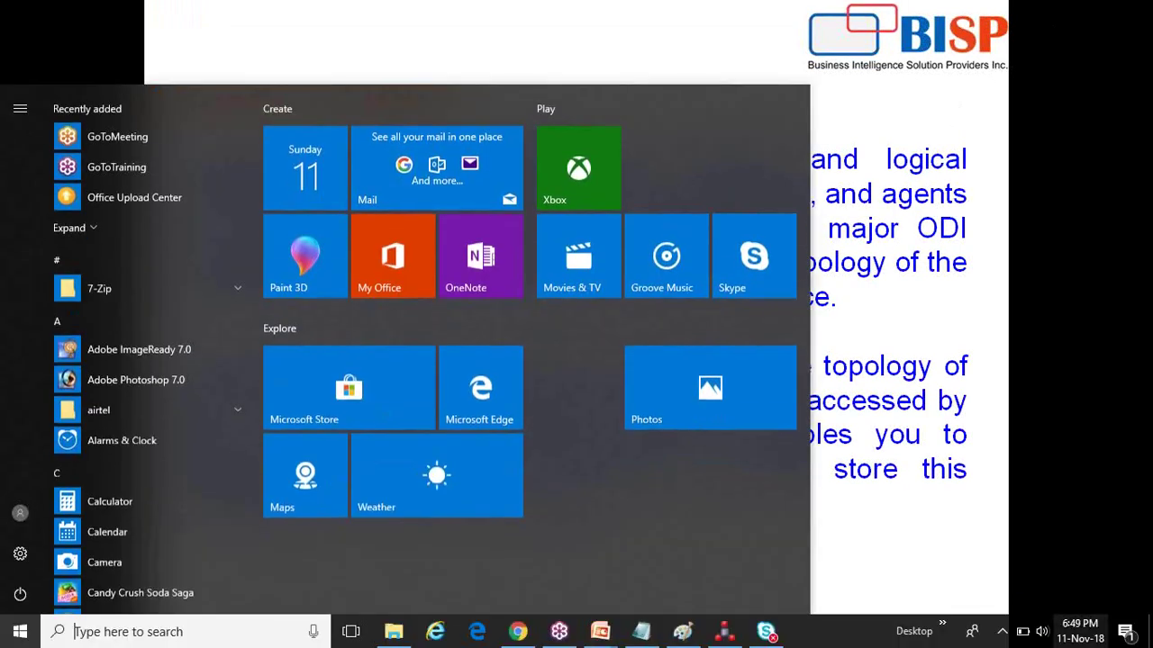
key("Escape")
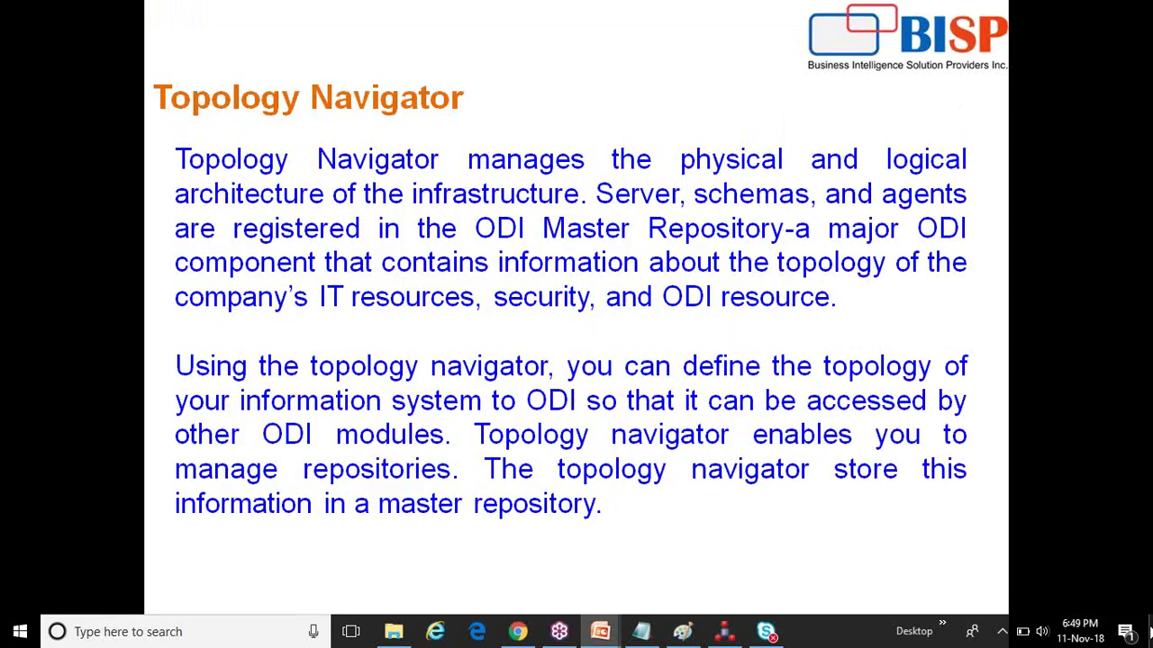
left_click(1150, 631)
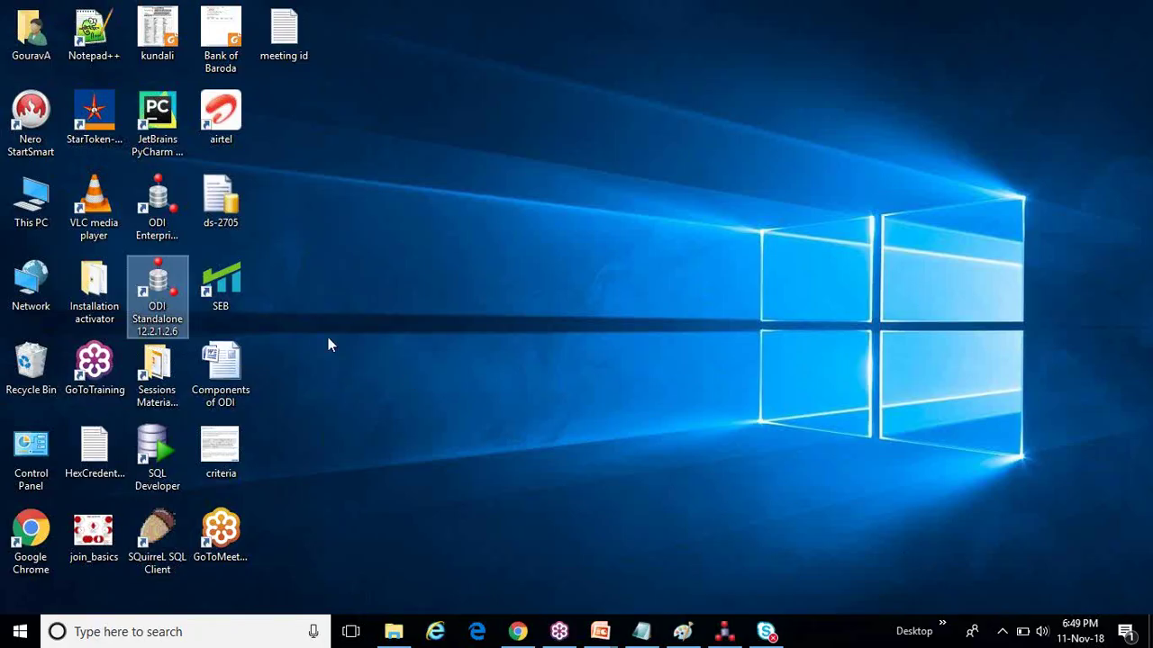
left_click(156, 449)
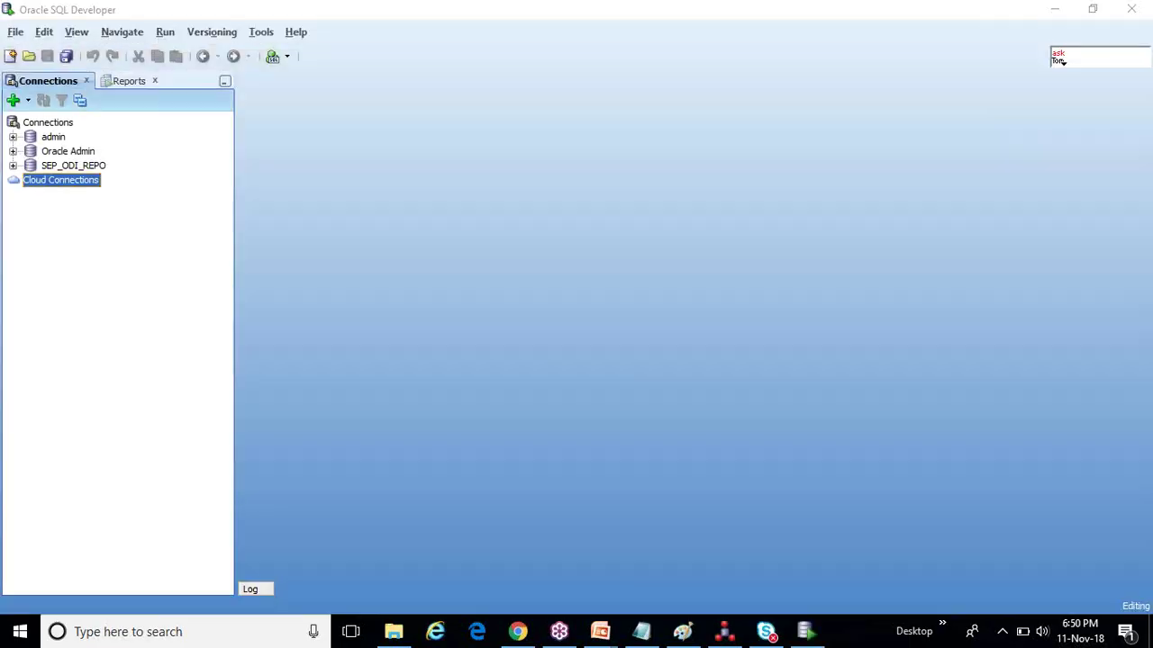
- Connect to SEP_ODI_REPO by entering the account password
left_click(13, 166)
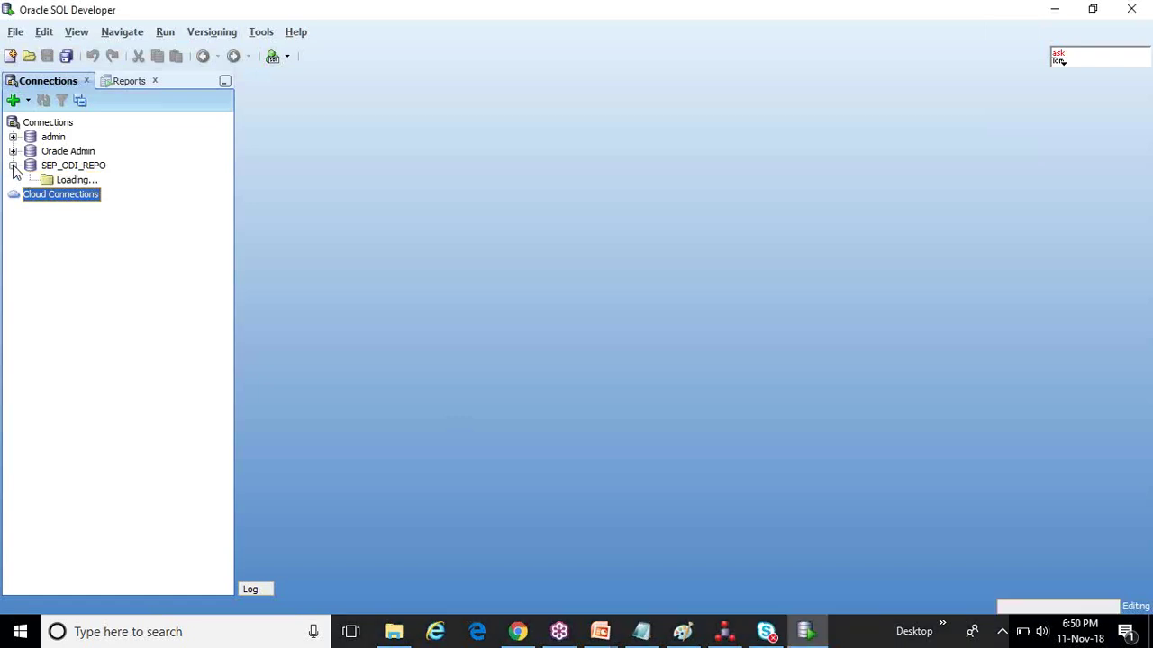
key("Return")
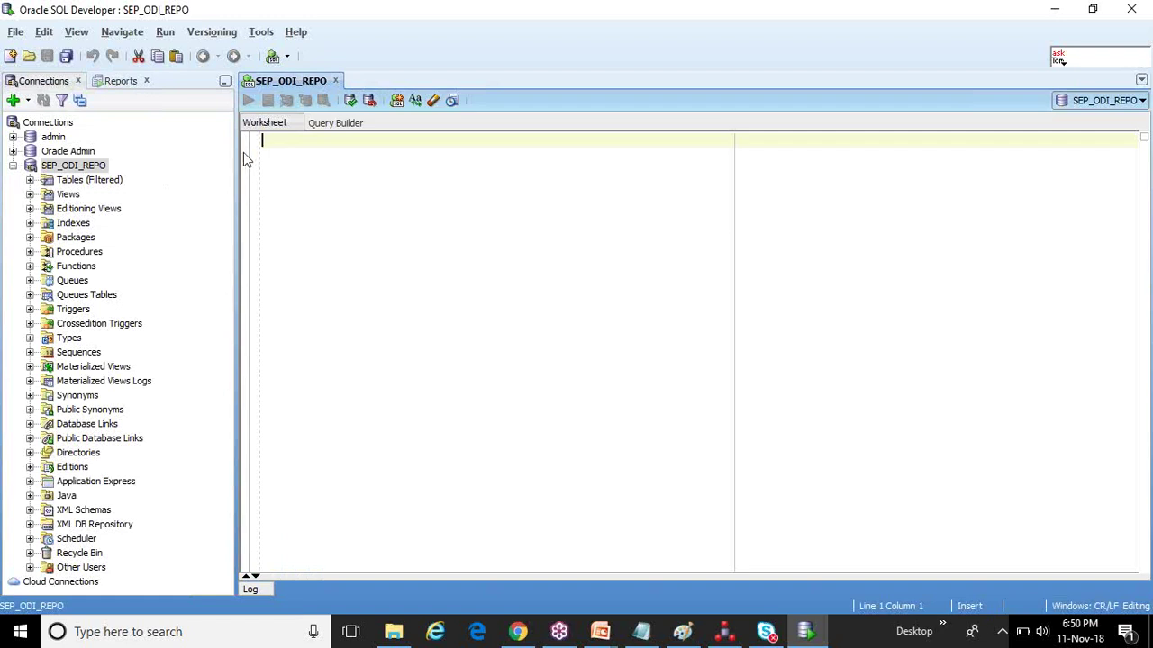
- Expand Other Users, look over the GOSALES users, and expand GOSALES's tables before entering the worksheet
left_click(30, 568)
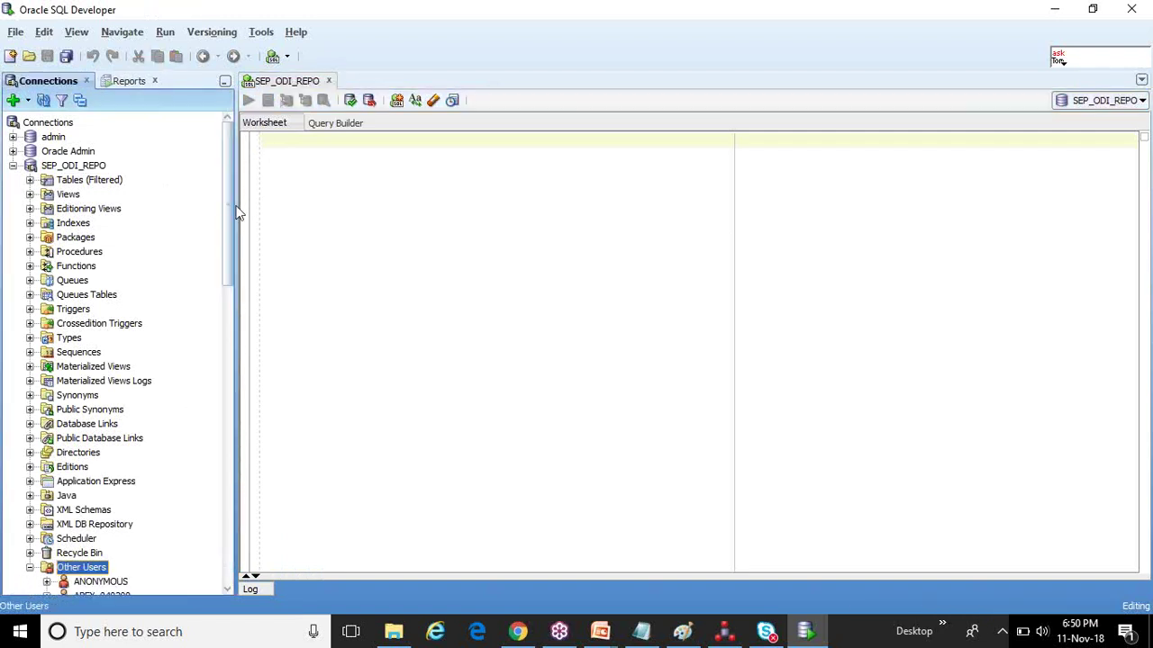
left_click_drag(229, 200, 237, 379)
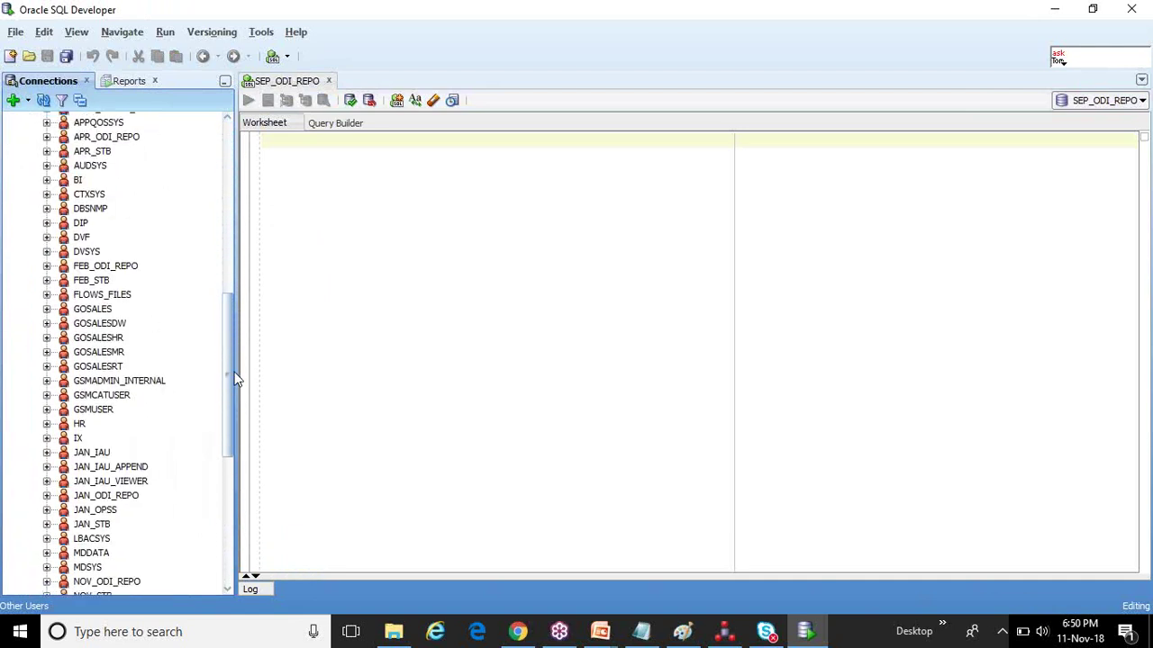
left_click(94, 310)
left_click(95, 324)
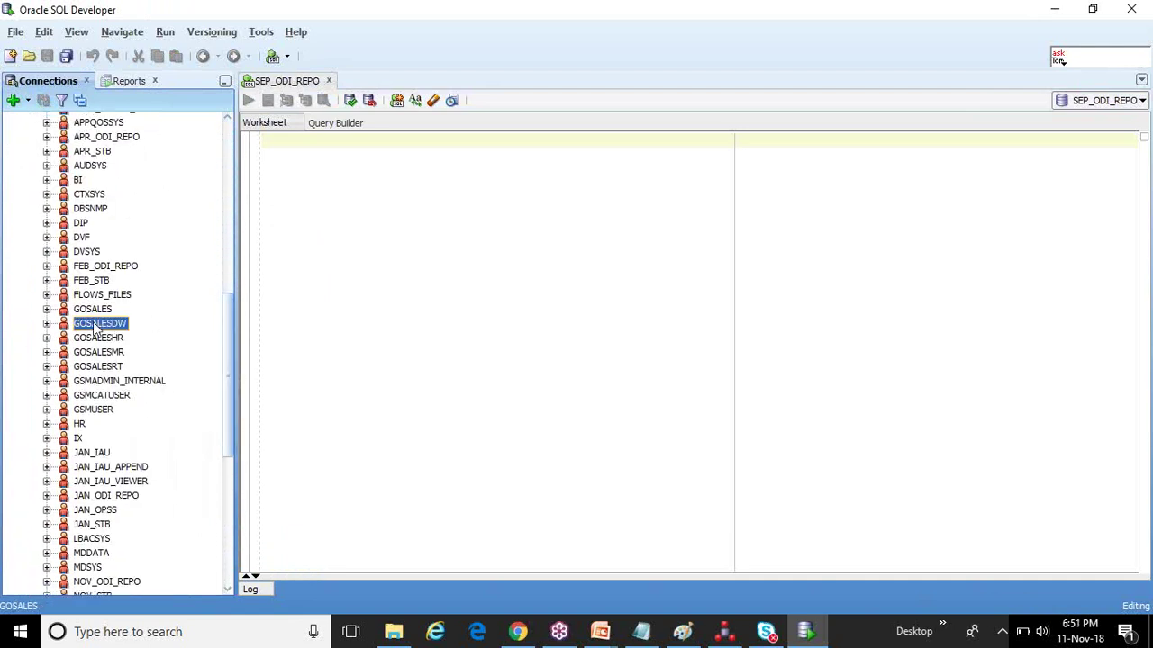
left_click(91, 339)
left_click(93, 354)
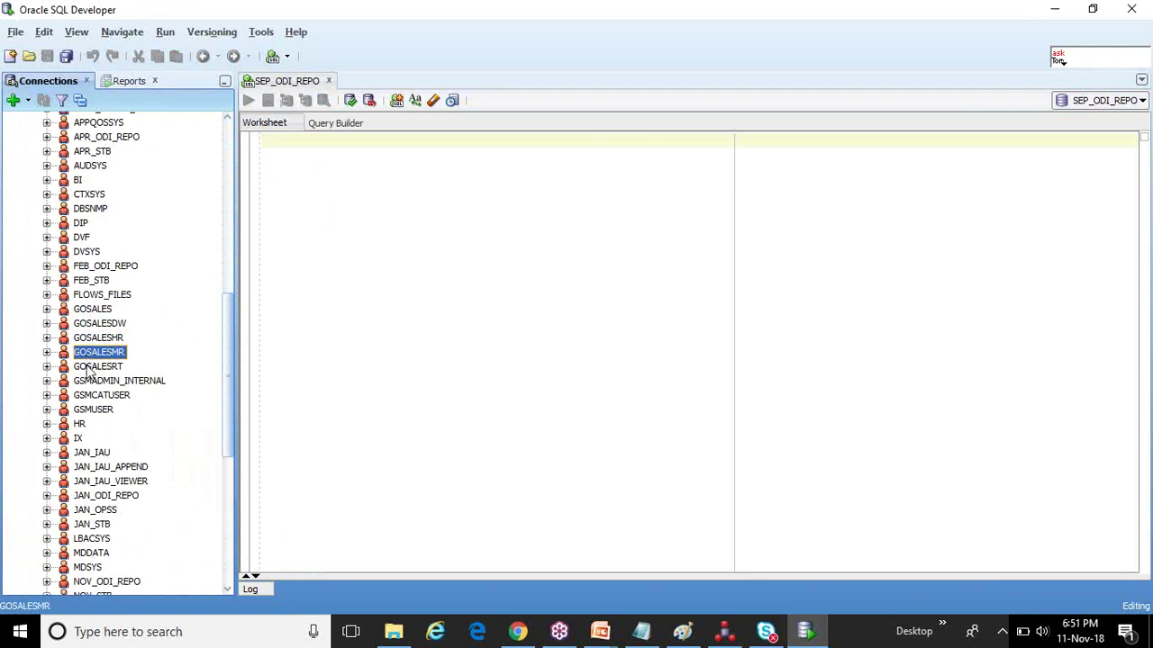
left_click(48, 311)
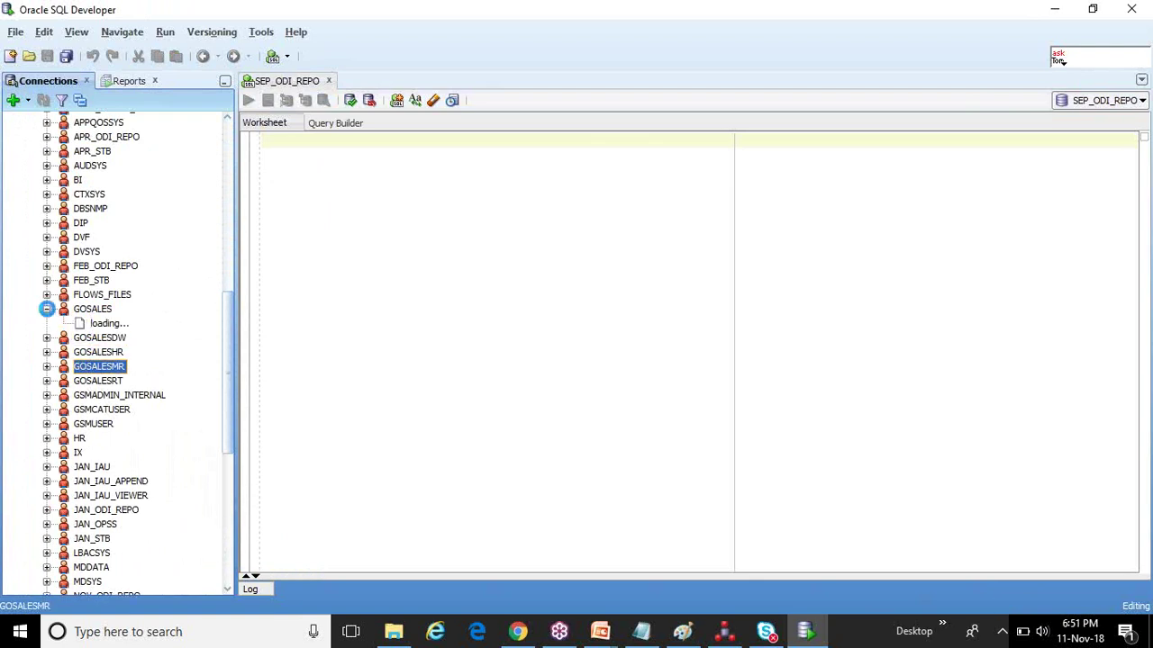
left_click(64, 324)
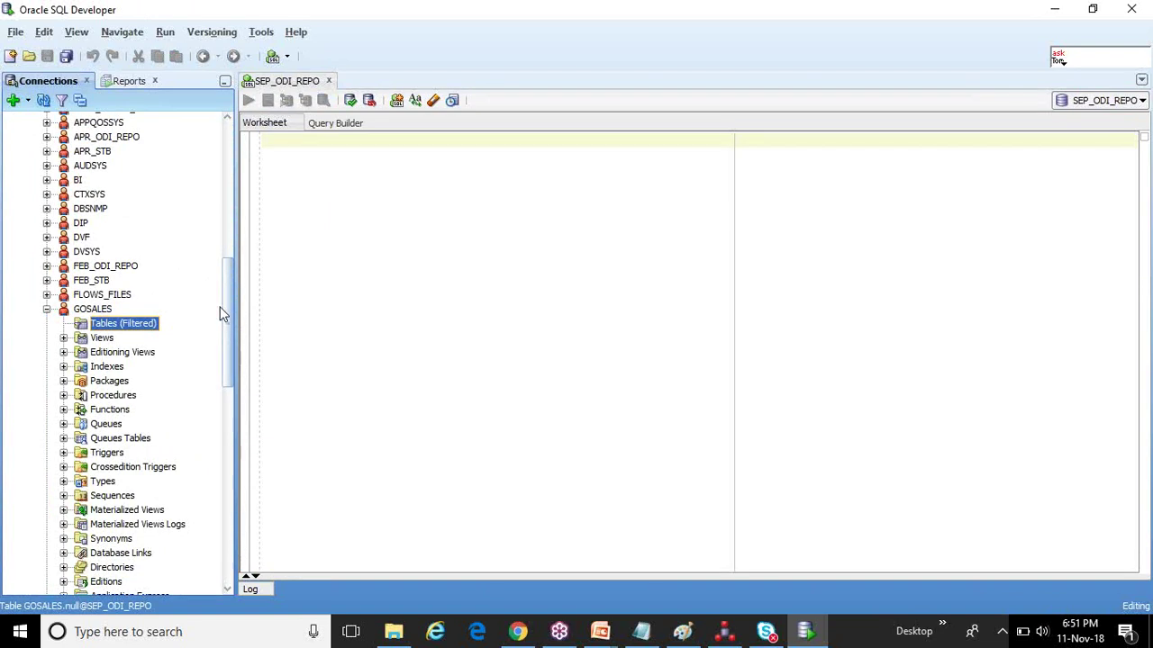
left_click_drag(228, 301, 227, 331)
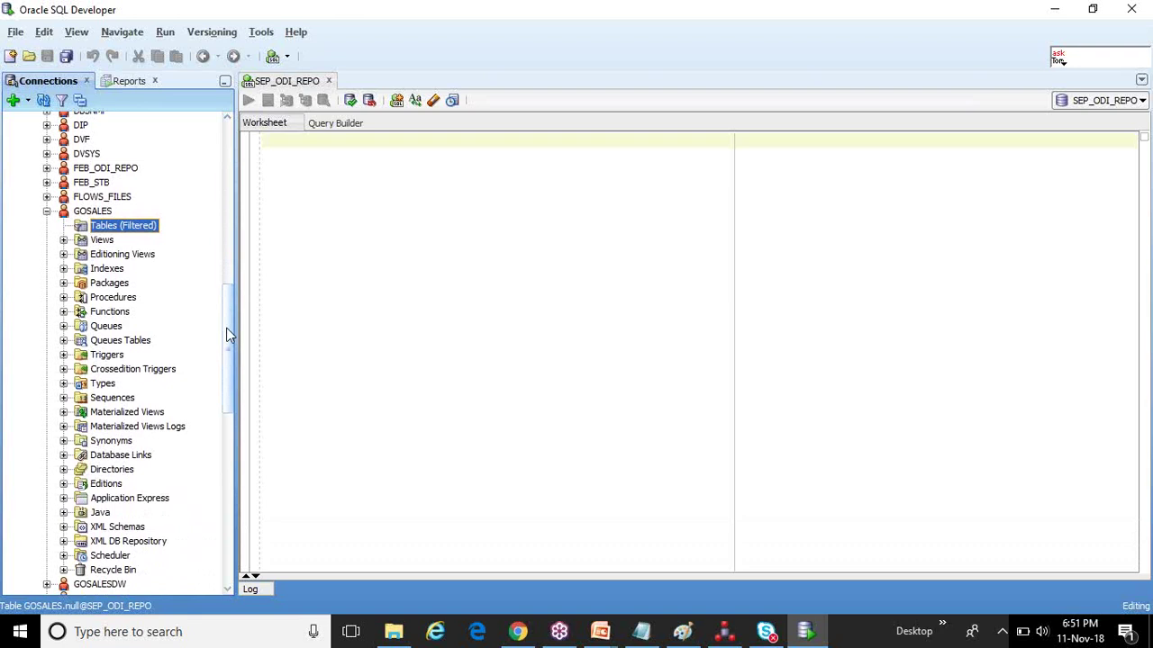
left_click(304, 155)
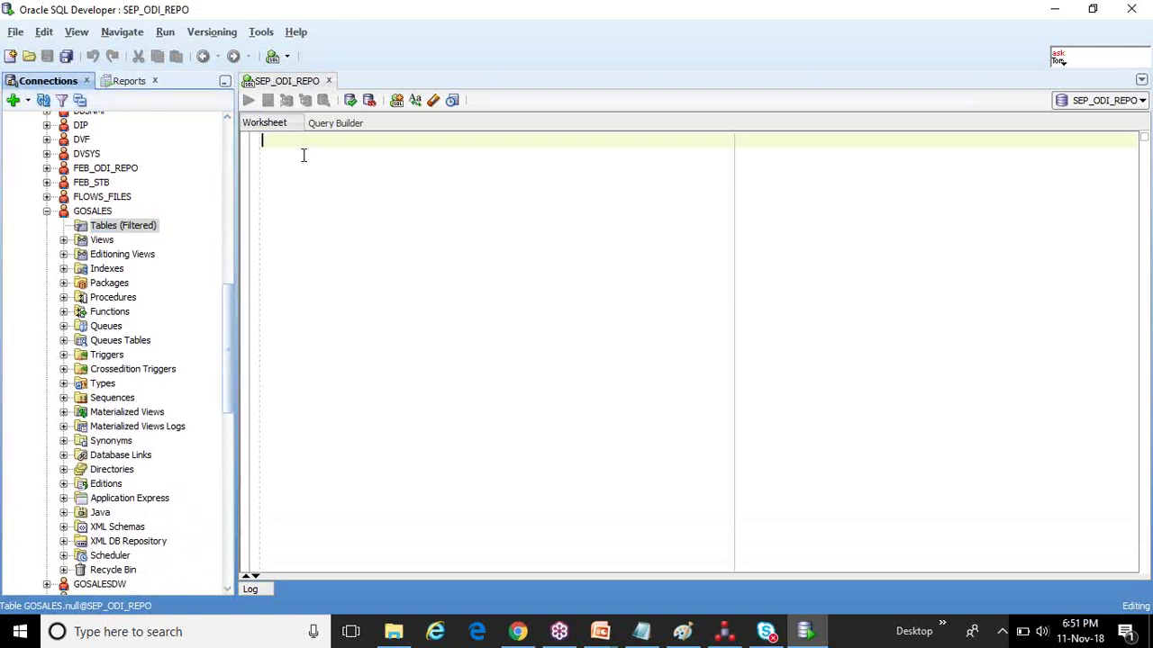
- Run select * from gosalesdw.trg_product, which fails with ORA-00942 table or view does not exist
type("select * from gosalesdw.trg_product;")
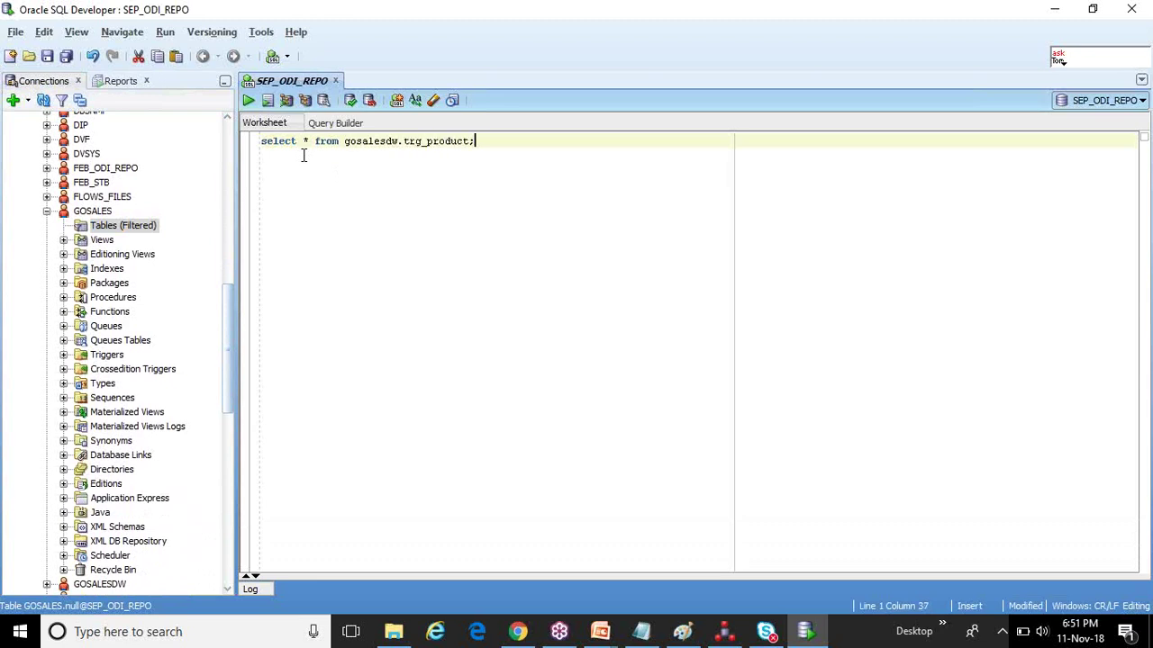
key("ctrl+a")
key("ctrl+Return")
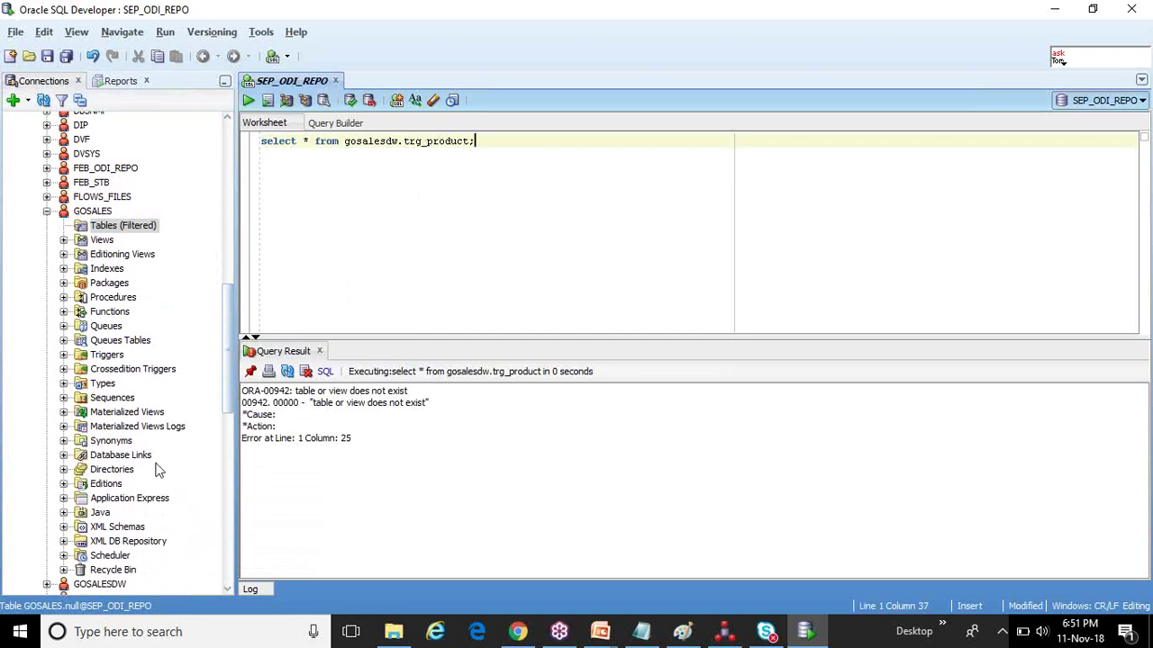
left_click(729, 635)
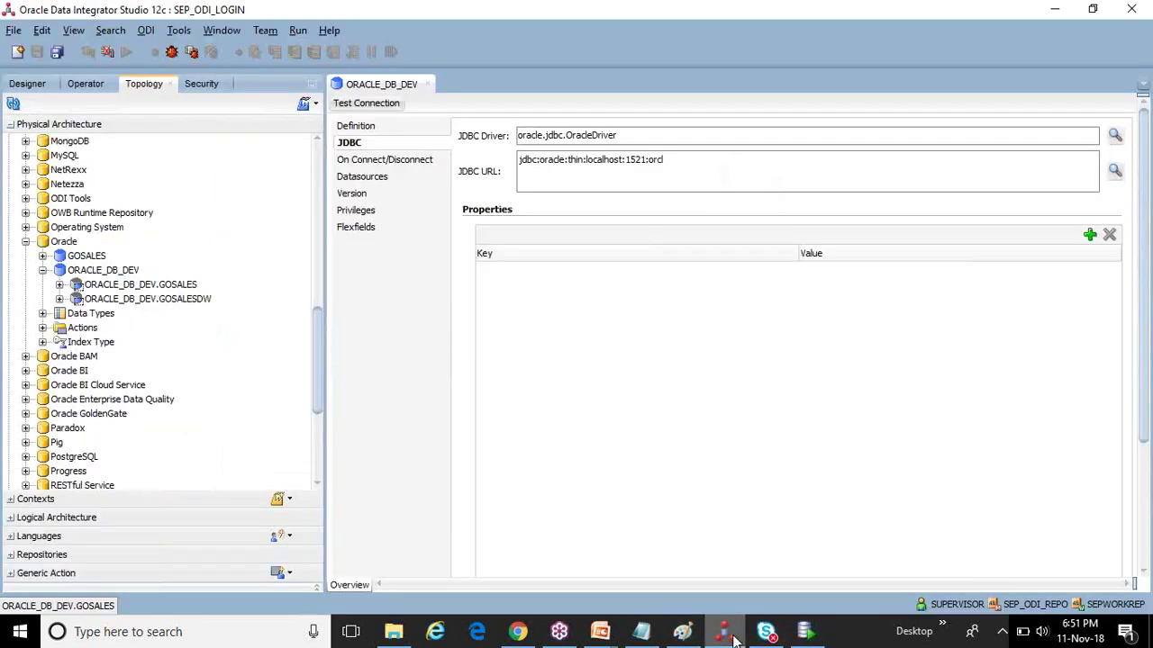
- Reopen MAP_PRD_TOTRG_PROD_TRUNCATE_INSERT and check TRG_PRODUCT's datastore TRG.TRG_PRODUCT on ORACLE_DB_DEV.GOSALESDW
left_click(25, 85)
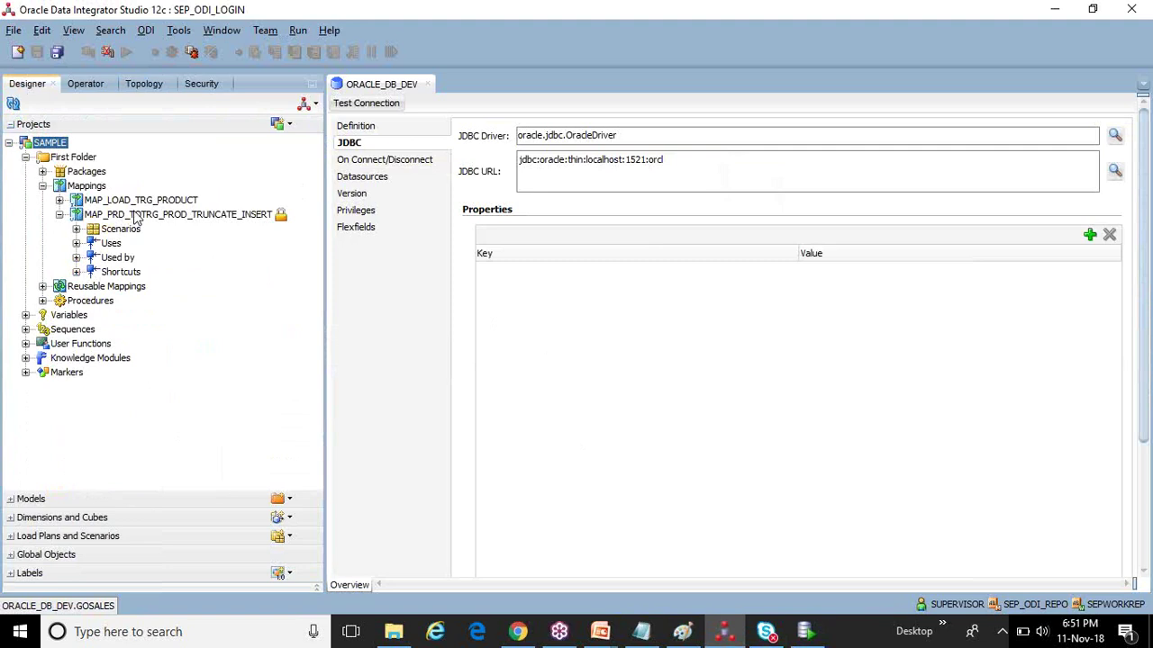
double_click(135, 216)
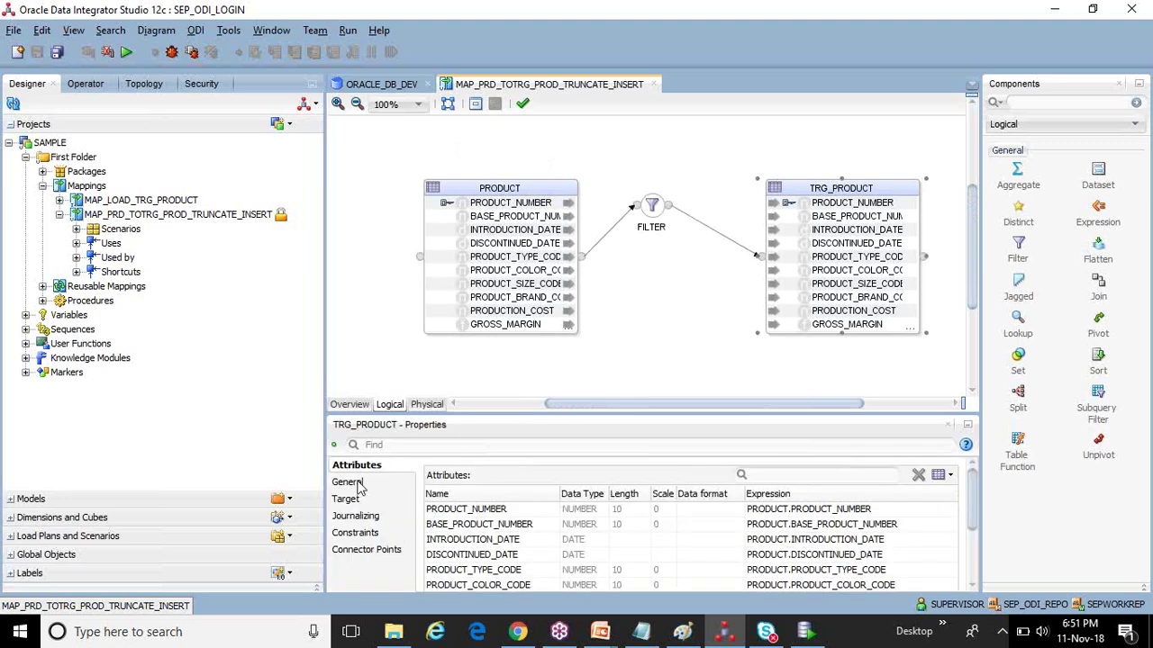
left_click(350, 482)
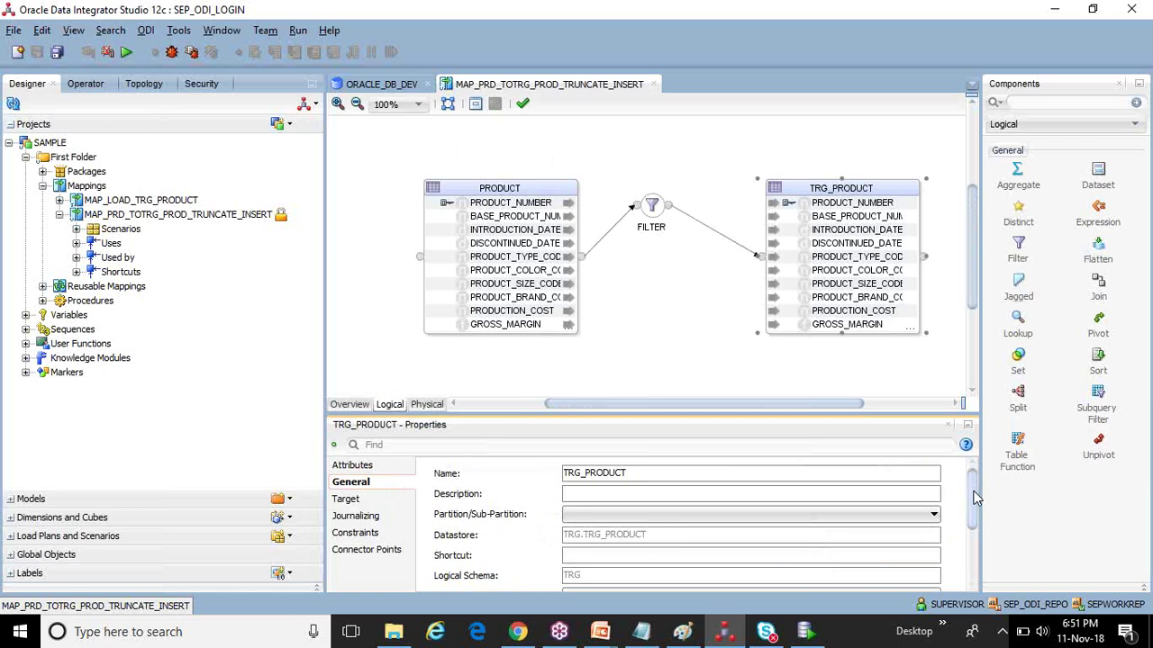
scroll(977, 498, "down", 3)
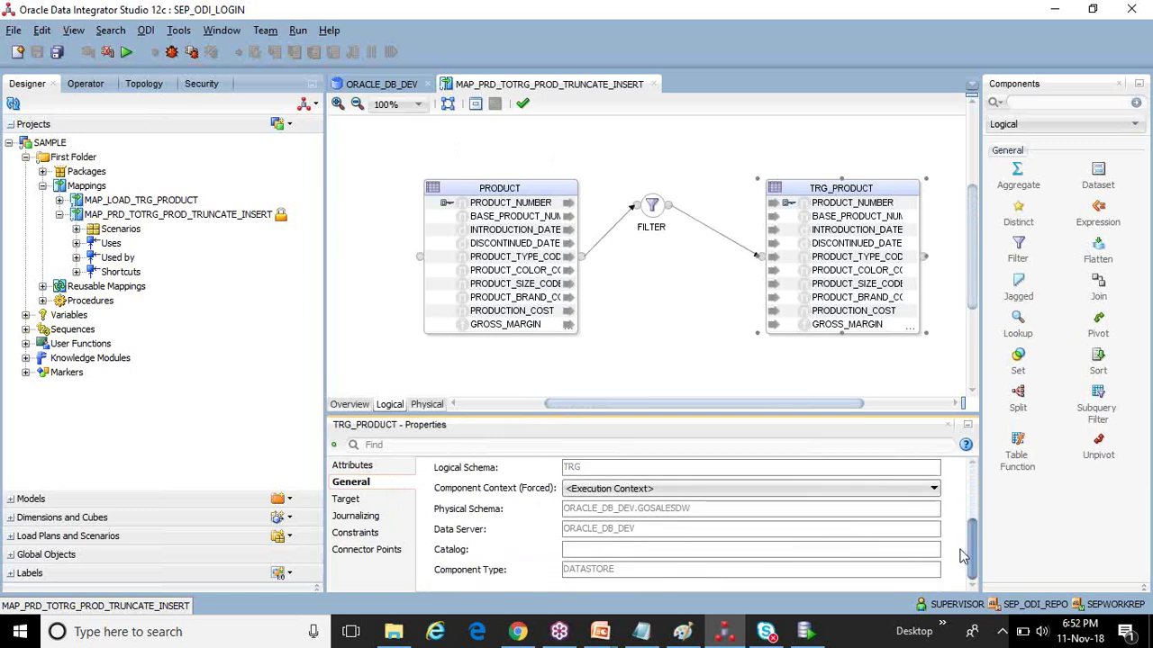
scroll(964, 556, "up", 4)
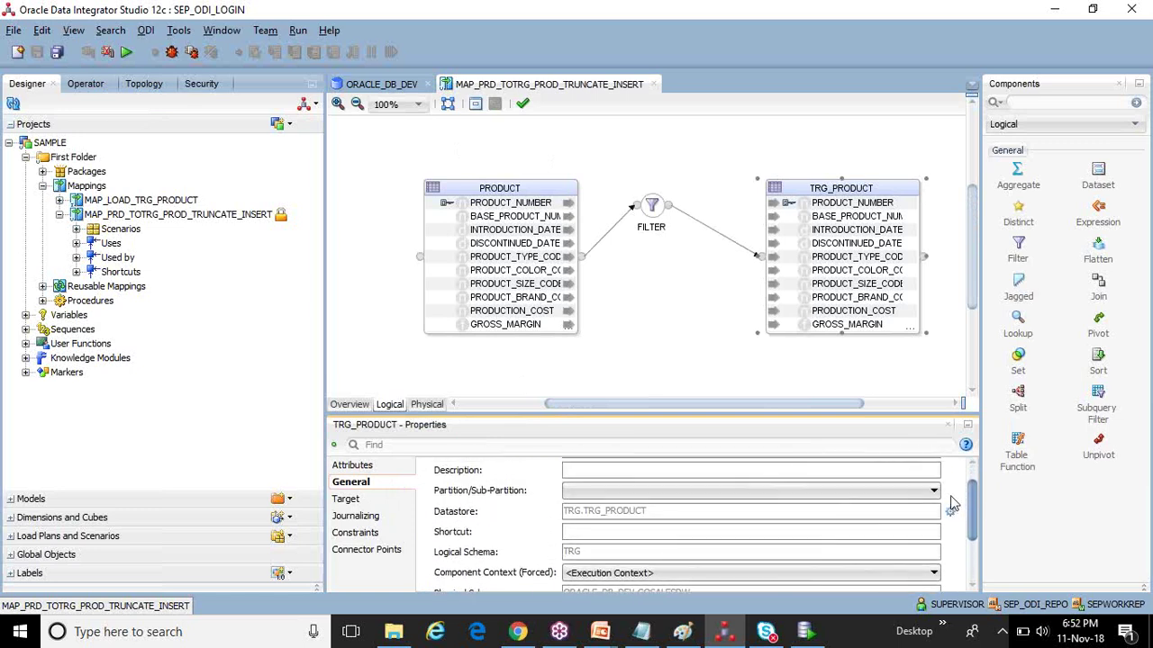
scroll(953, 505, "up", 1)
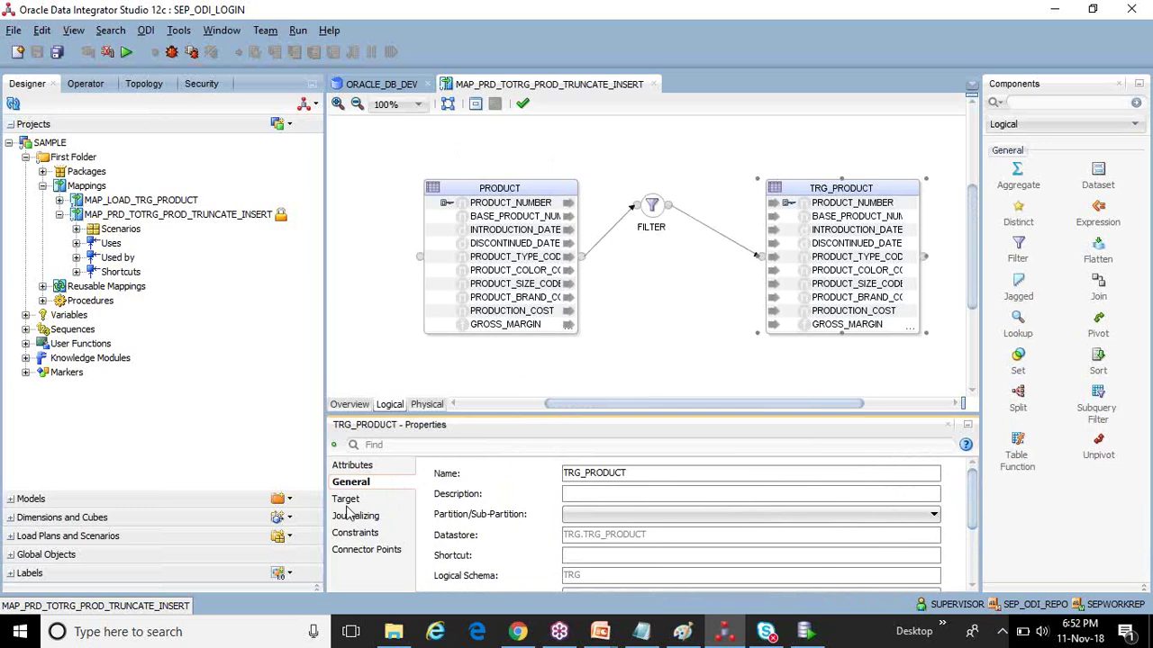
- Open the TRG logical schema under Logical Architecture > Technologies > Oracle
left_click(144, 84)
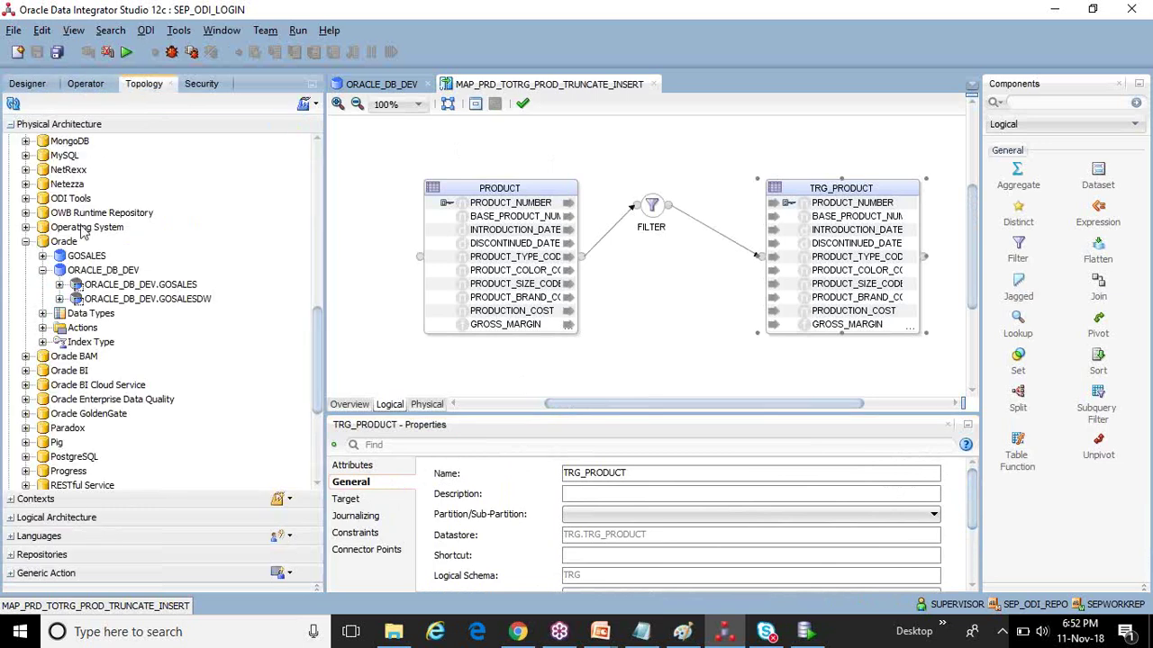
left_click(12, 520)
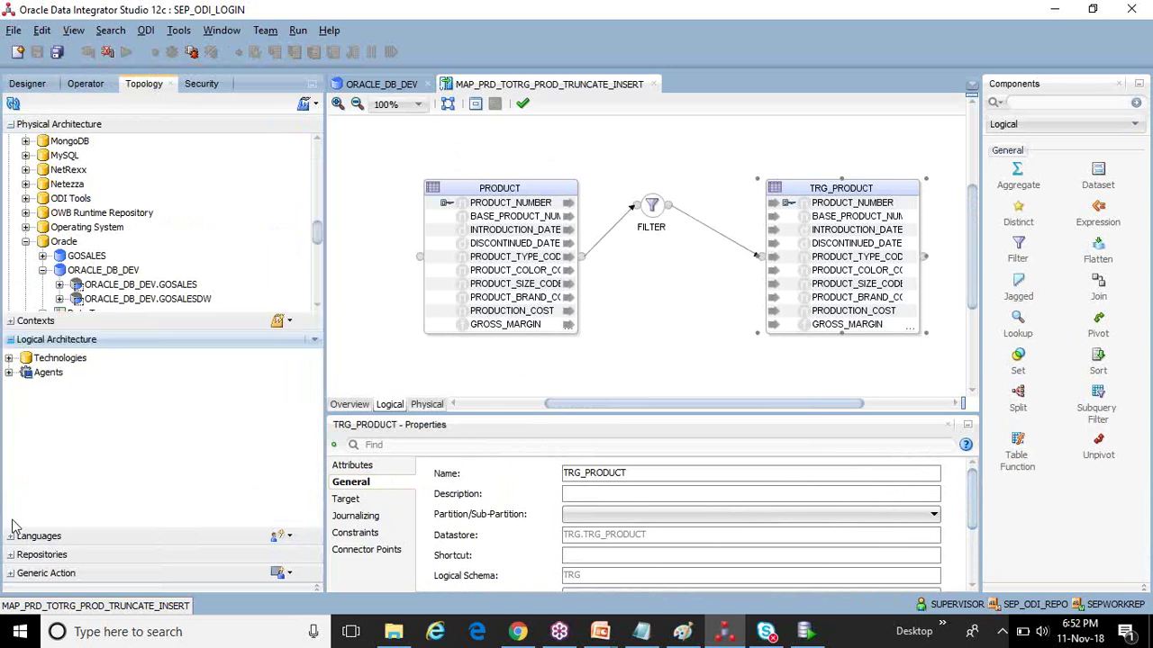
left_click(10, 358)
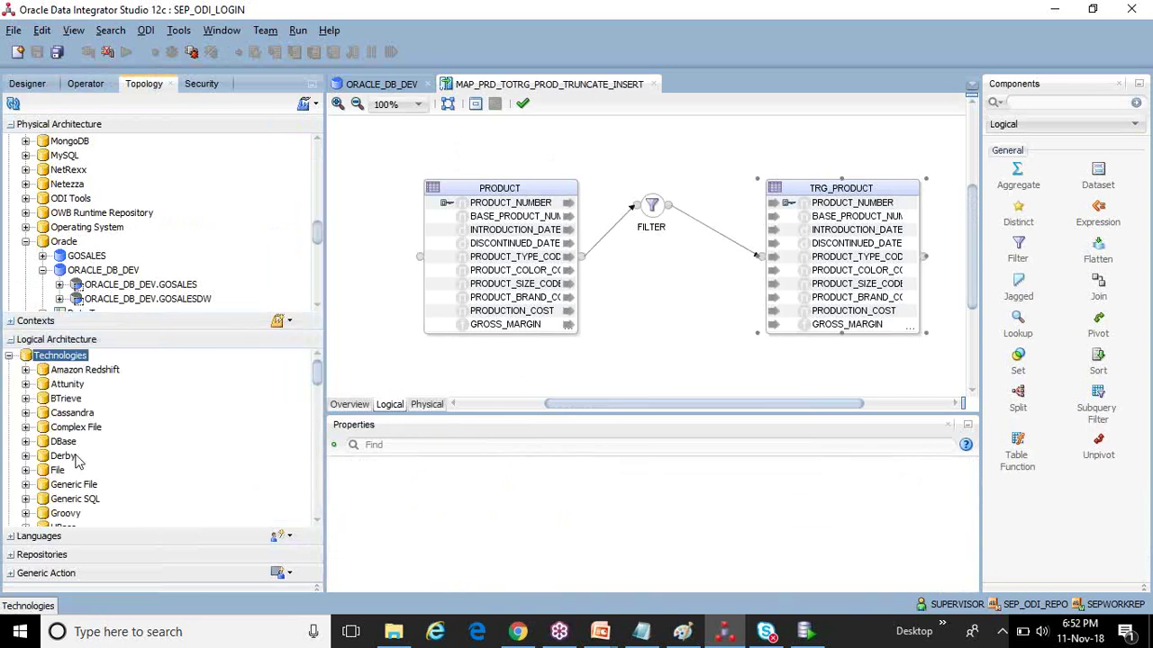
left_click_drag(316, 378, 311, 475)
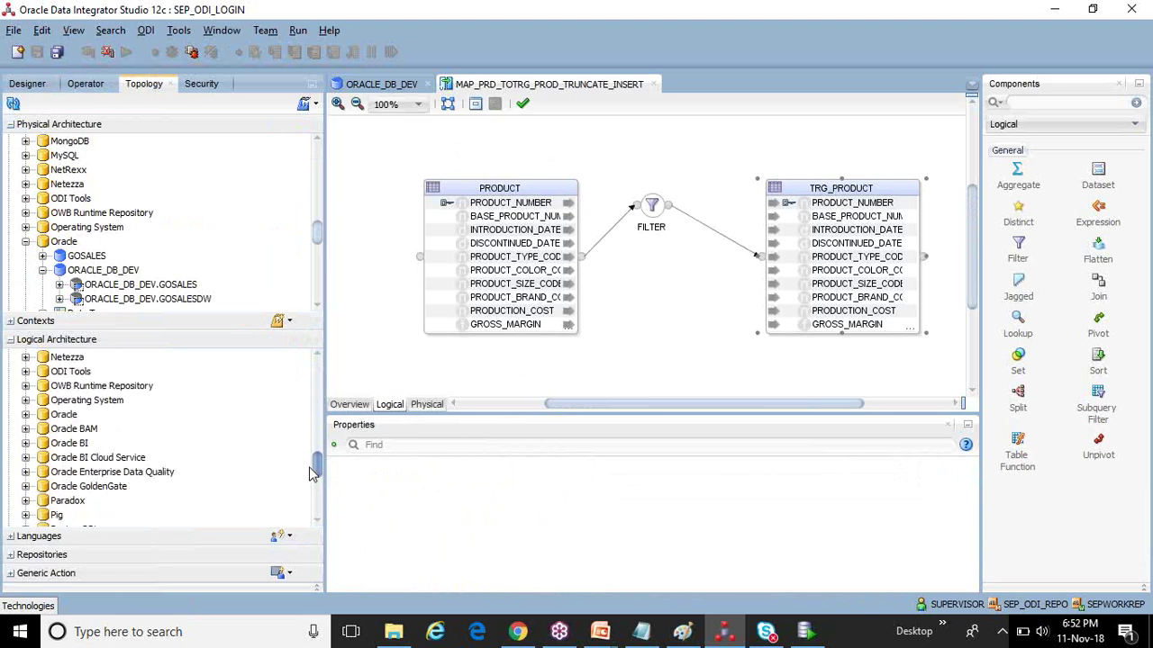
left_click(26, 415)
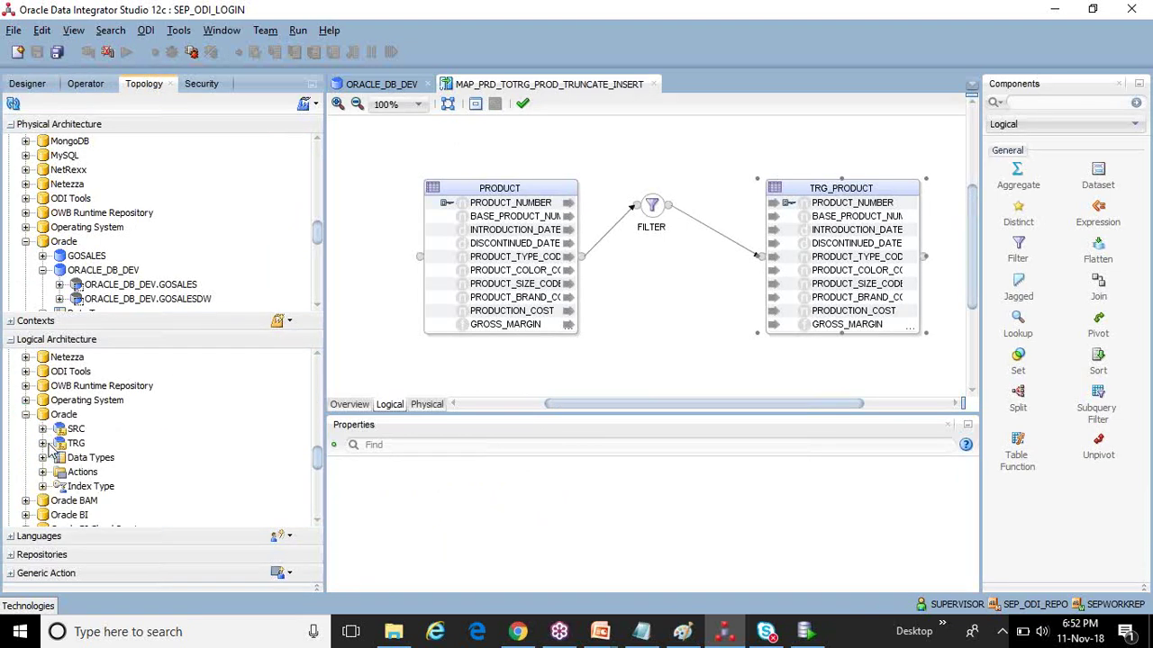
double_click(74, 444)
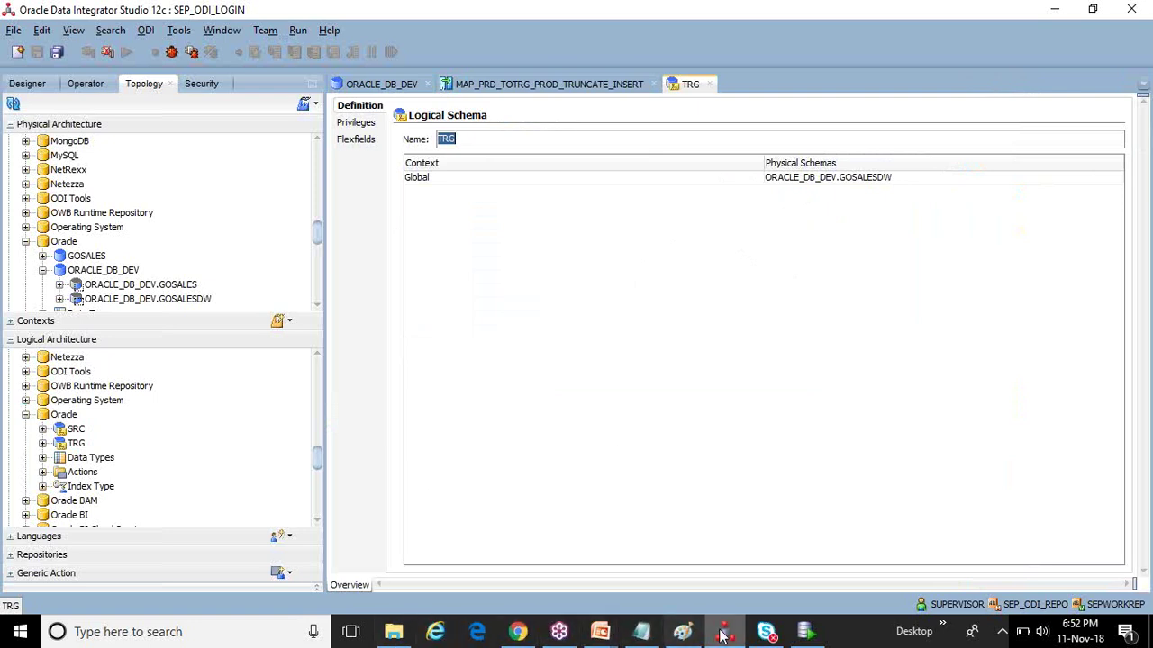
left_click(767, 633)
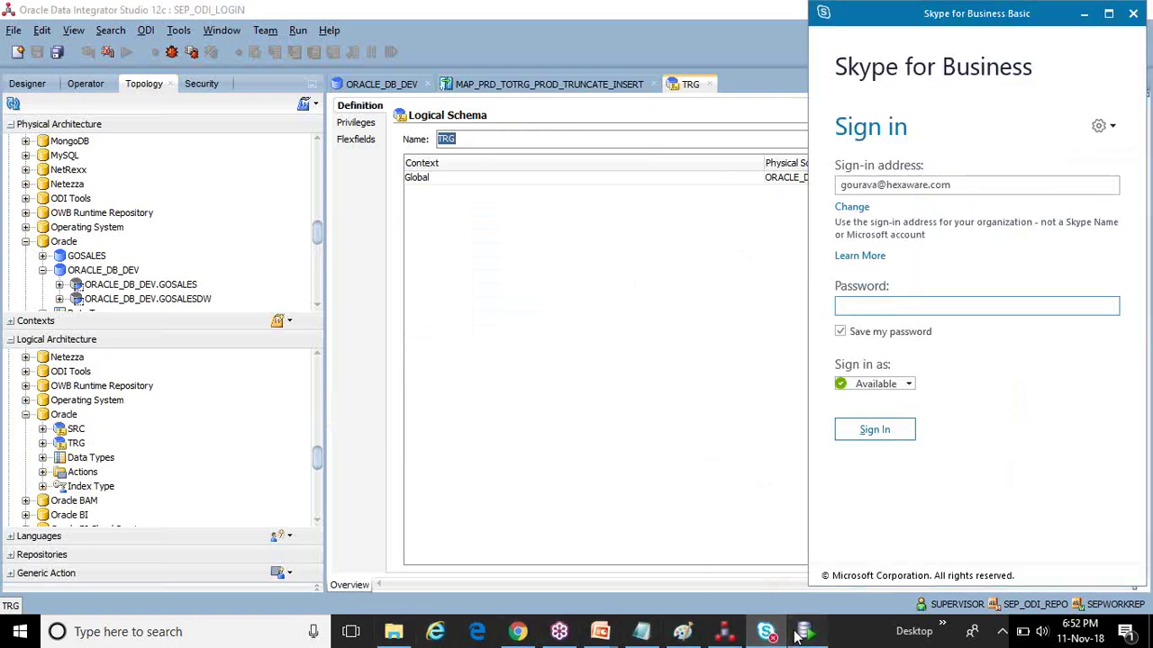
- Trim the worksheet query to 'select * from gosalesdw.' and expand the GOSALESDW schema's Tables node
left_click(806, 633)
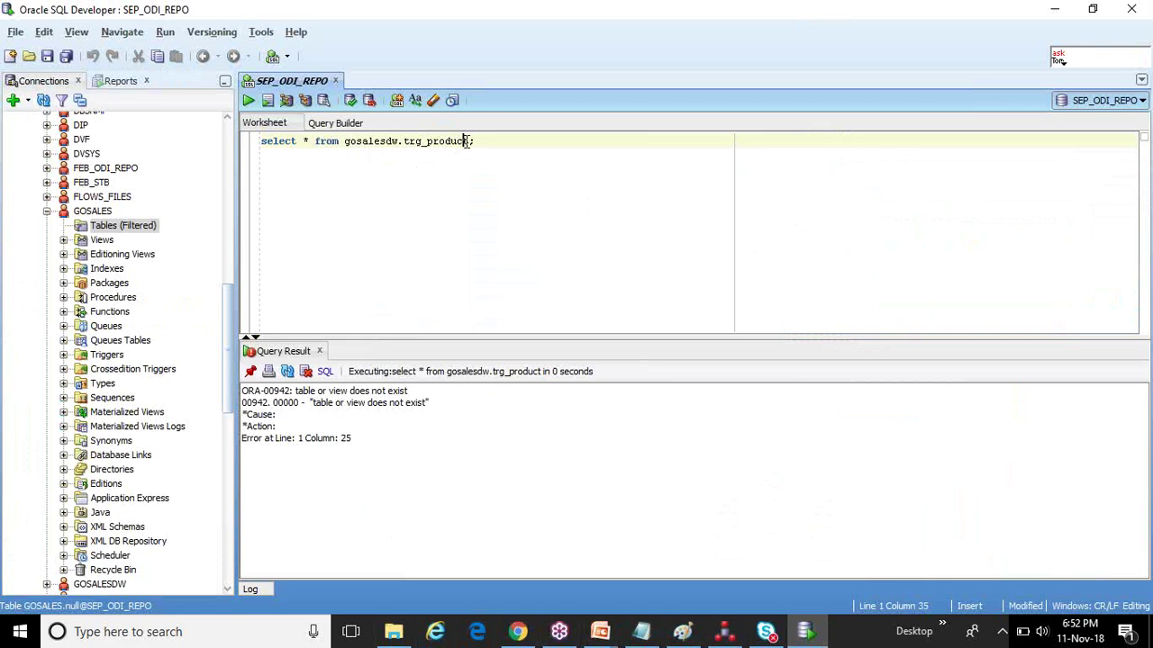
key("BackSpace")
key("BackSpace")
key("BackSpace")
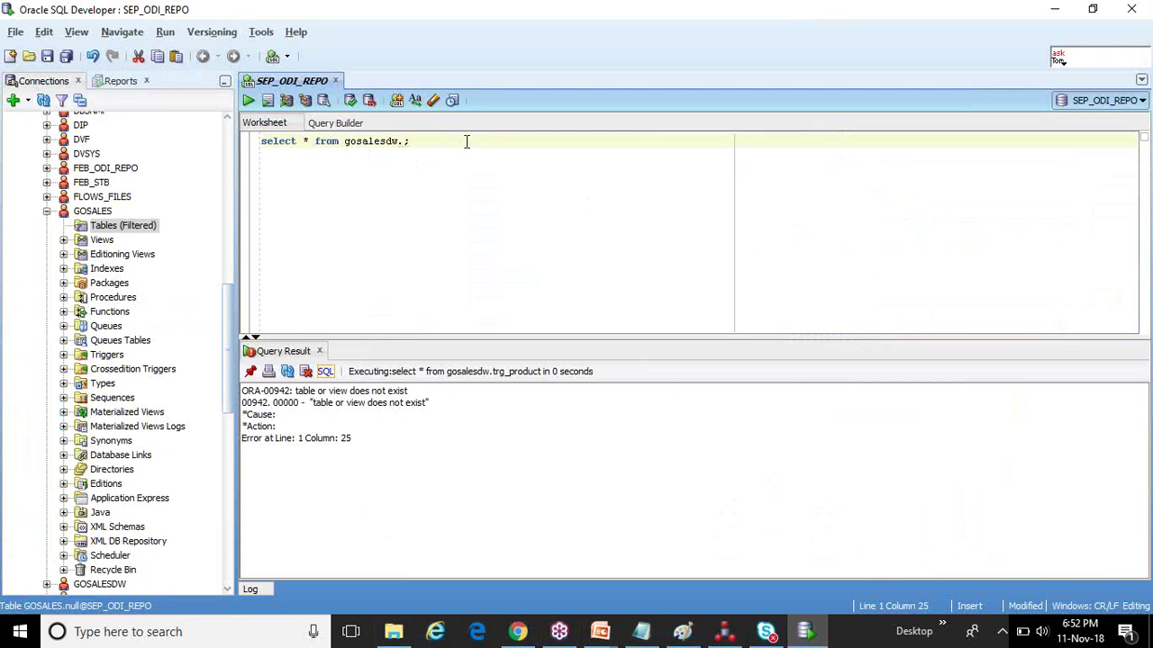
left_click(48, 213)
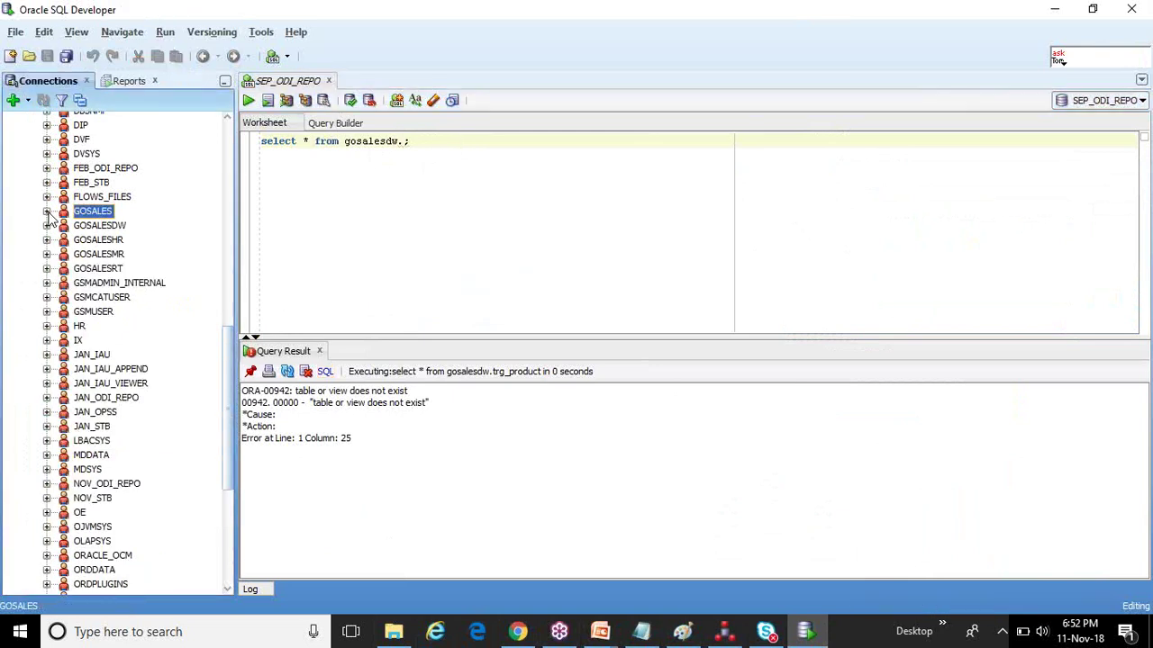
left_click(47, 226)
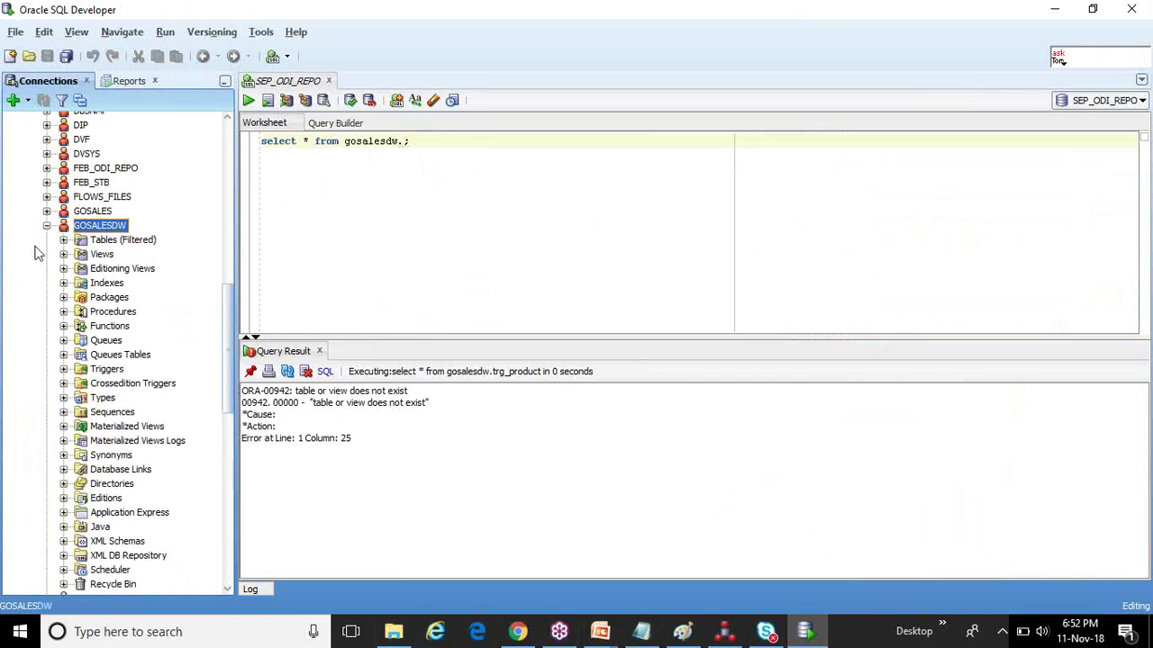
left_click(63, 240)
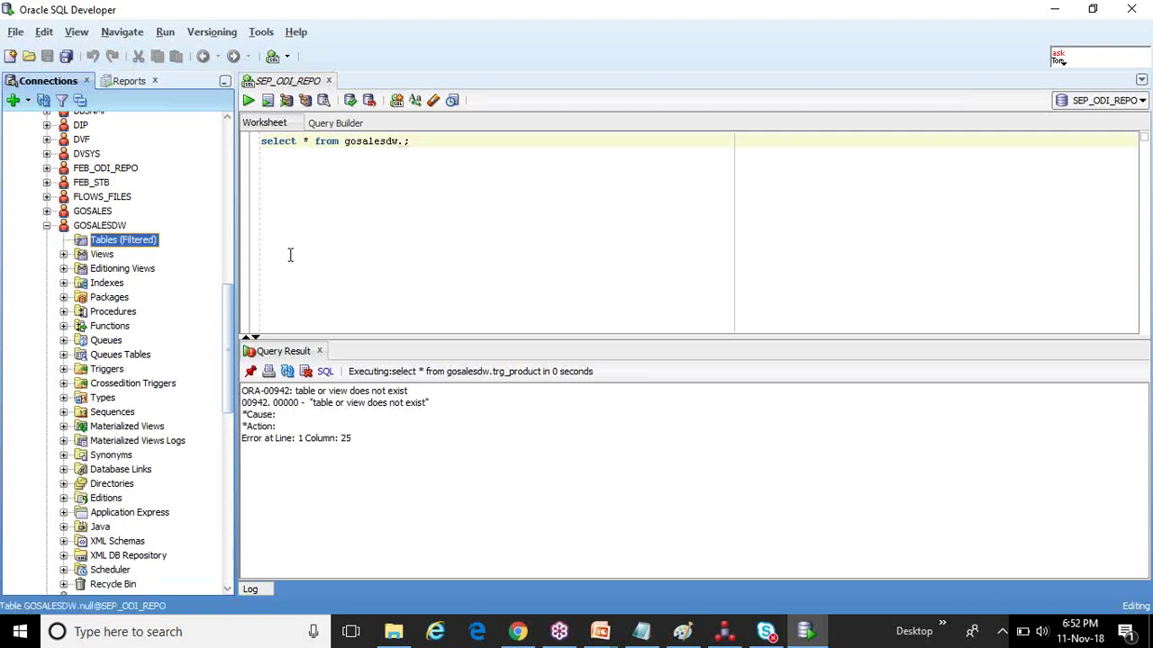
left_click_drag(229, 313, 228, 141)
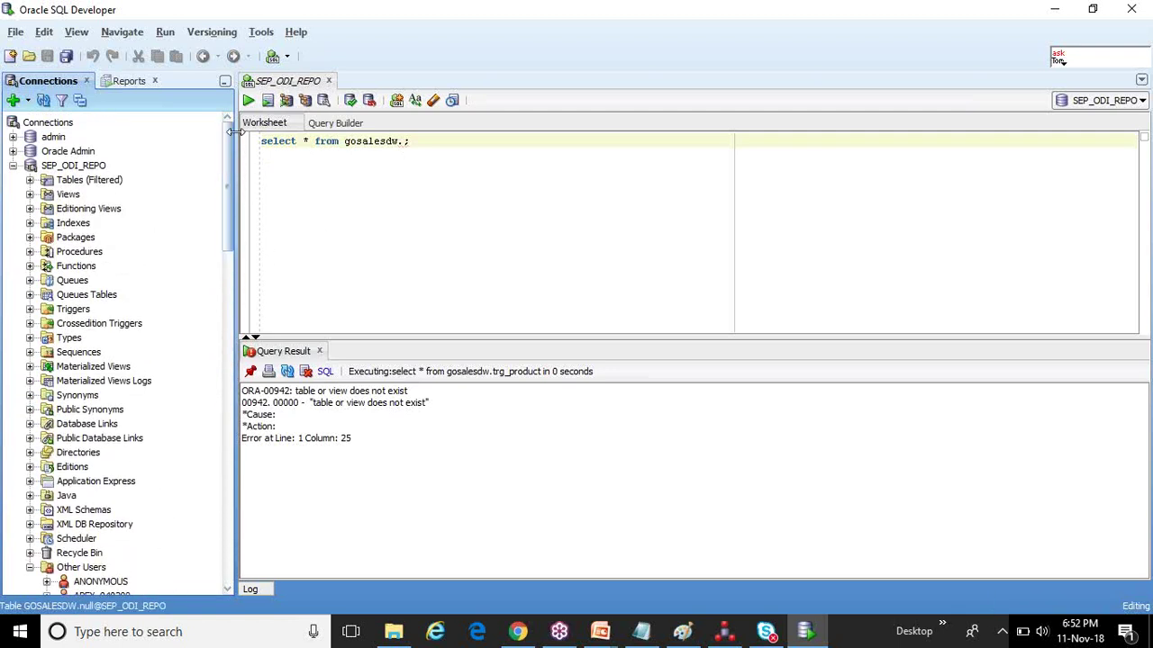
- Try logging in to the admin connection with its password, then dismiss the logon-denied error
left_click(14, 137)
key("Return")
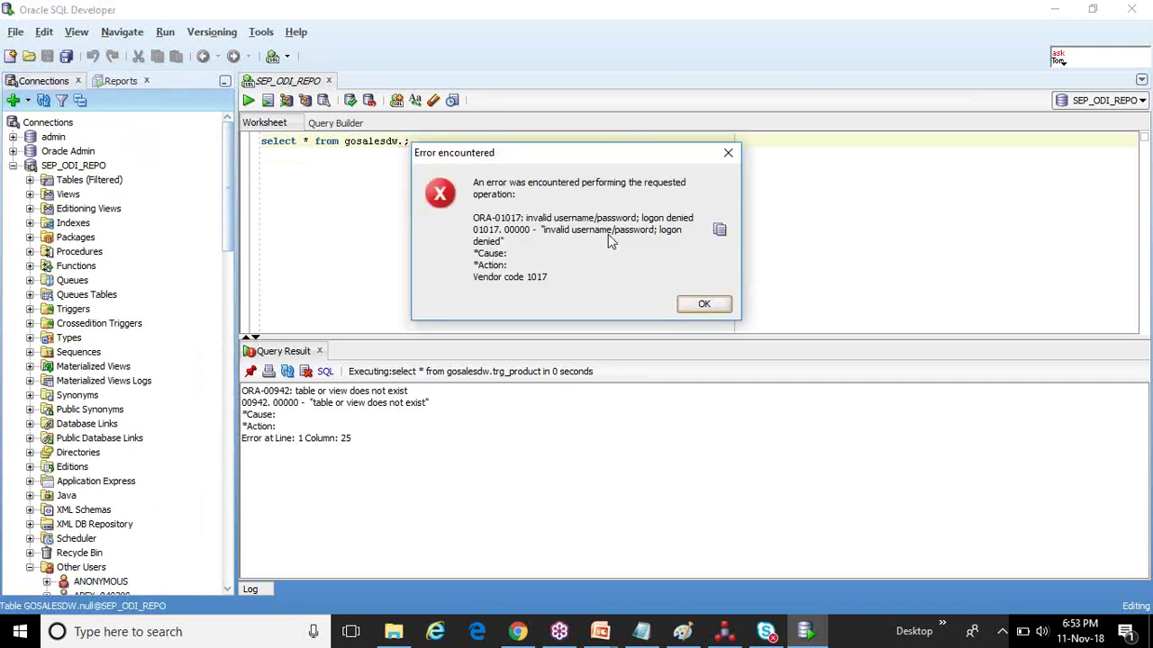
left_click(703, 306)
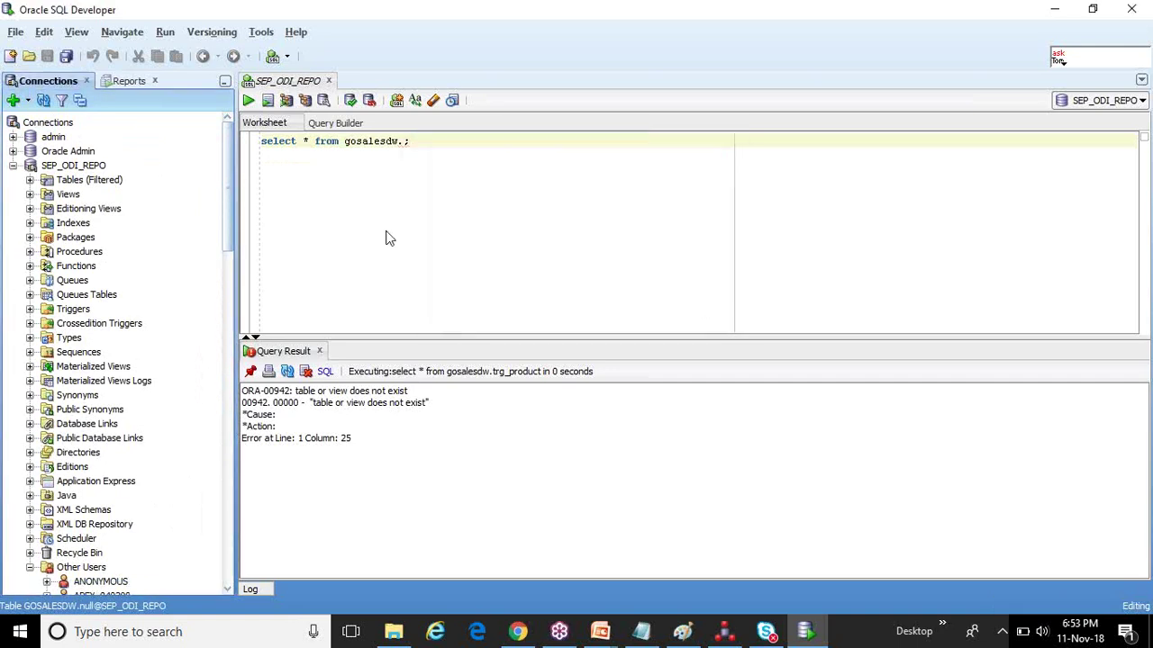
- Log in to the Oracle Admin connection with the SYSDBA password
left_click(13, 152)
type("password")
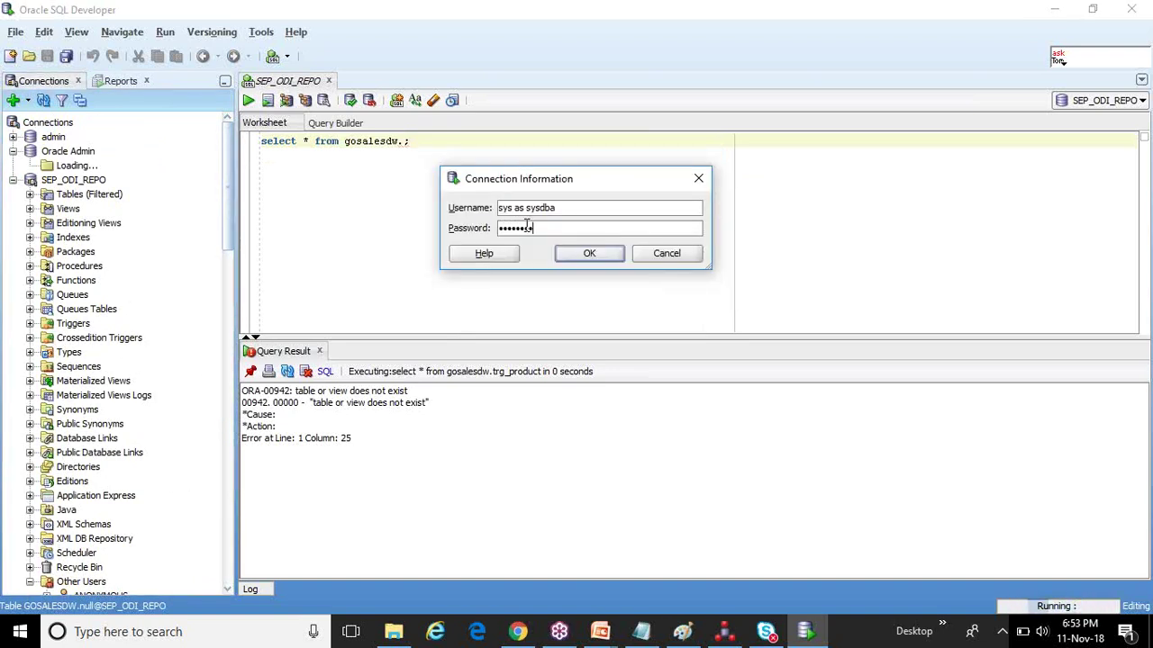
key("Return")
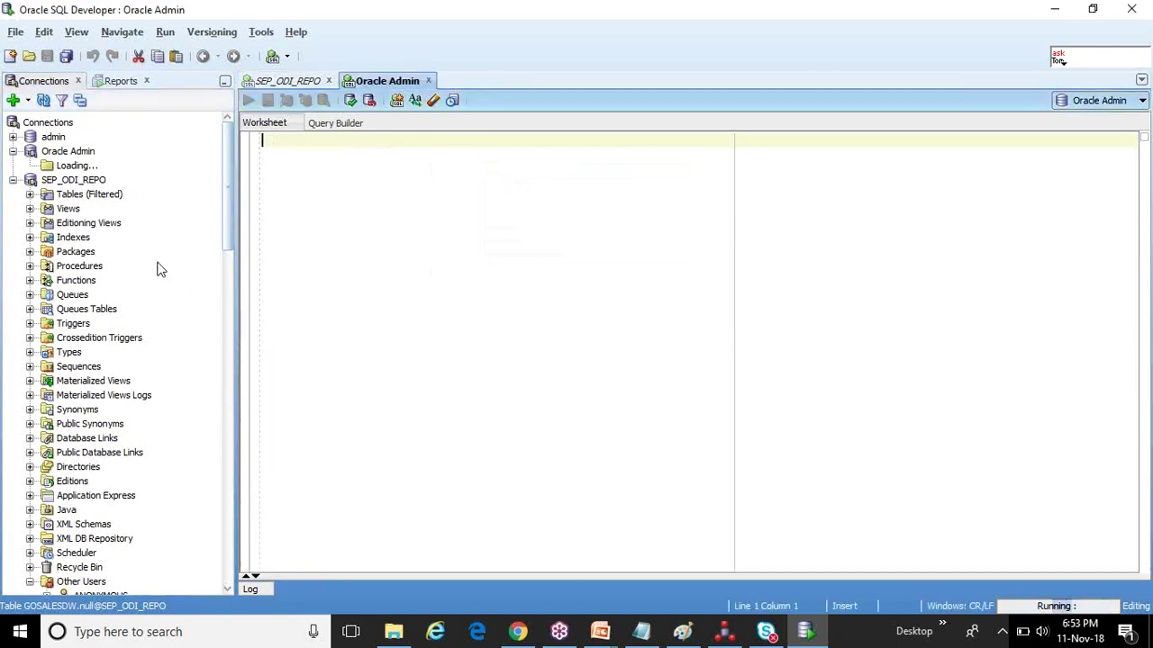
- Run 'select * from gosalesdw.trg_product;', correcting the '+' typo to '_' in the table name
type("select * from ")
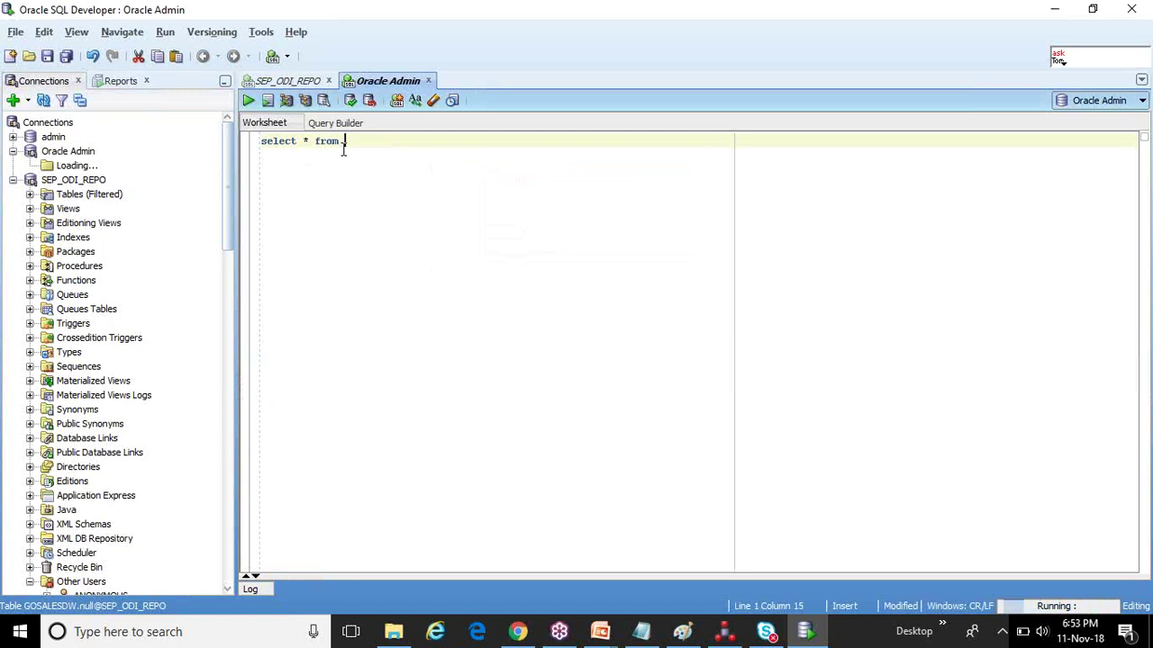
type("gosale")
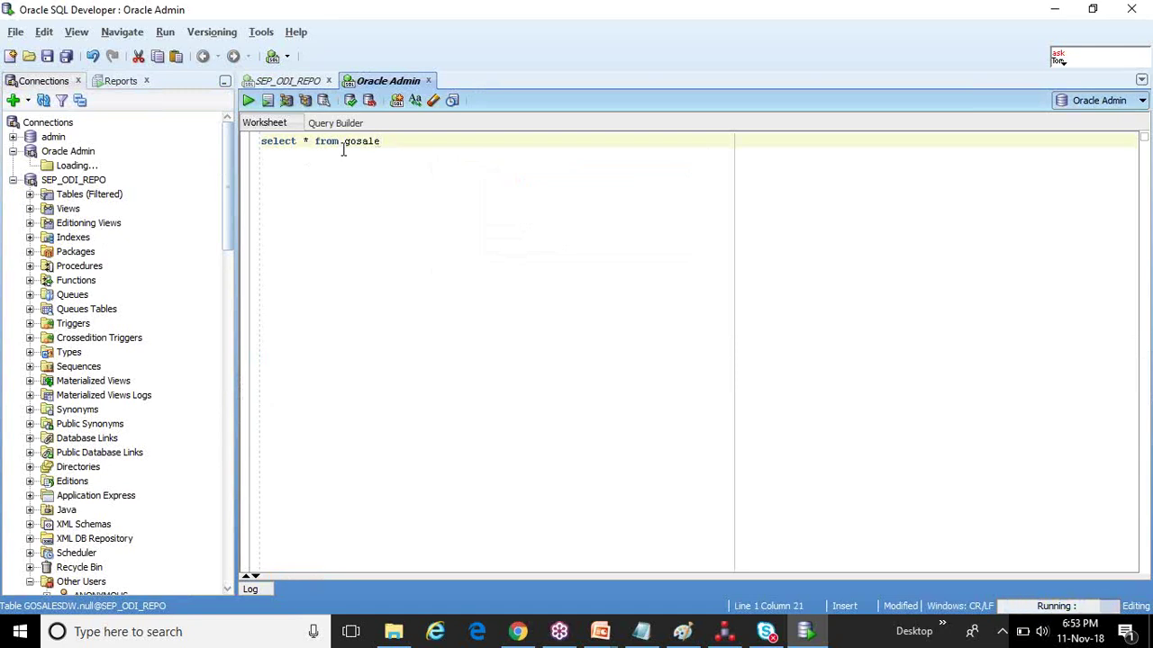
type("sdw.")
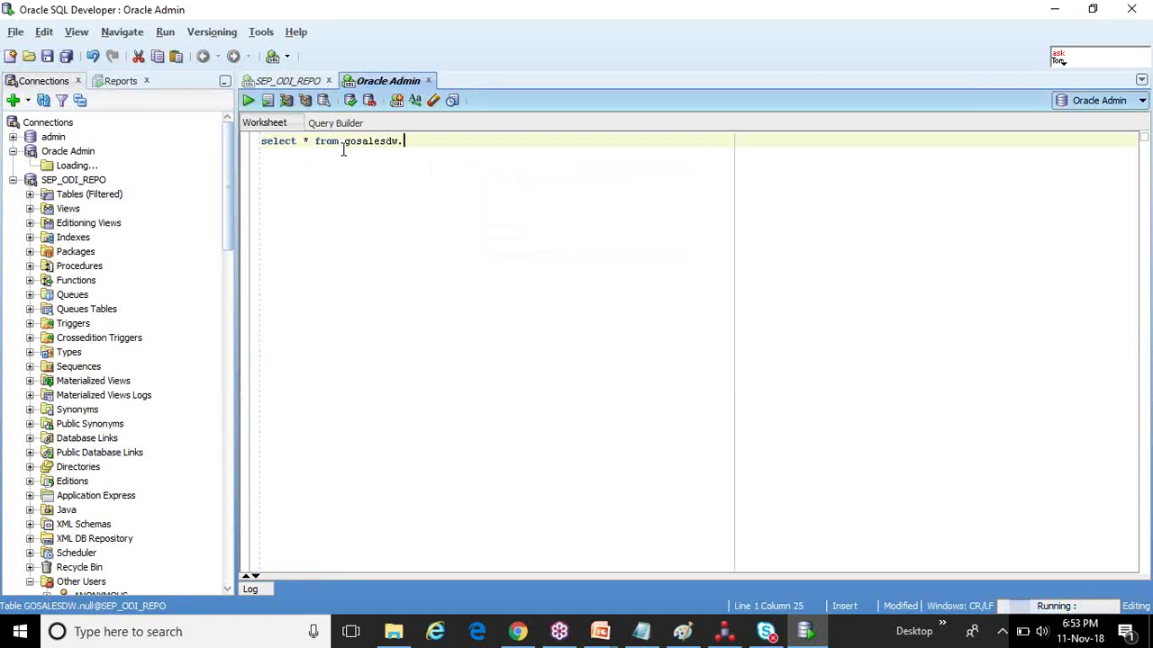
type("trg_product;")
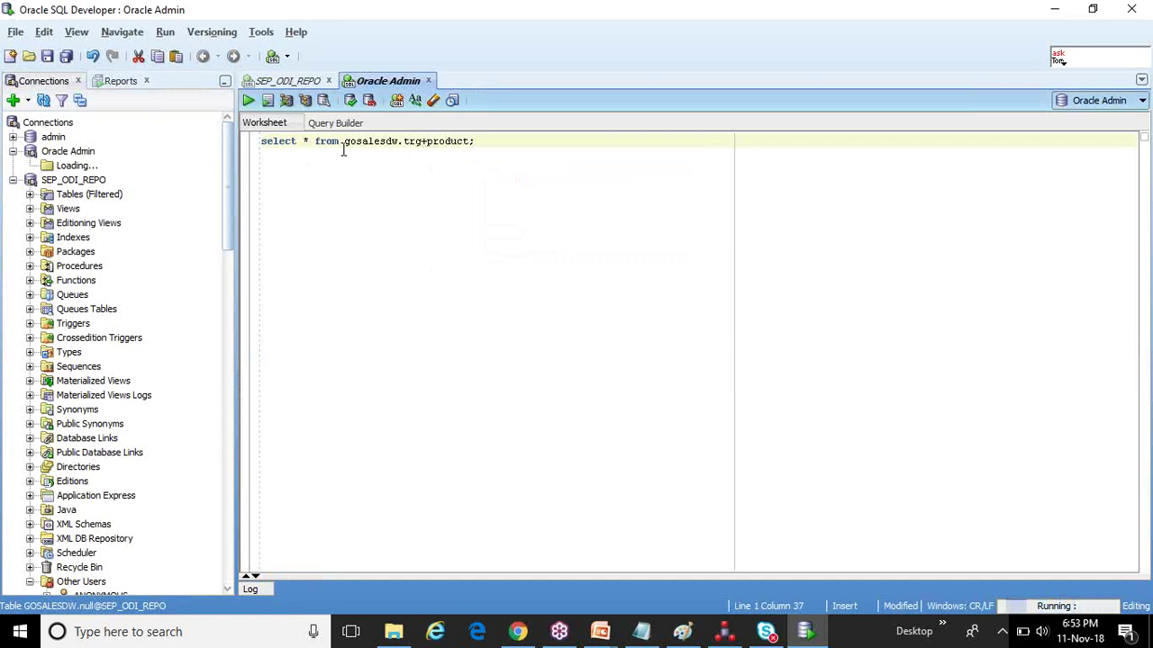
key("ctrl+Return")
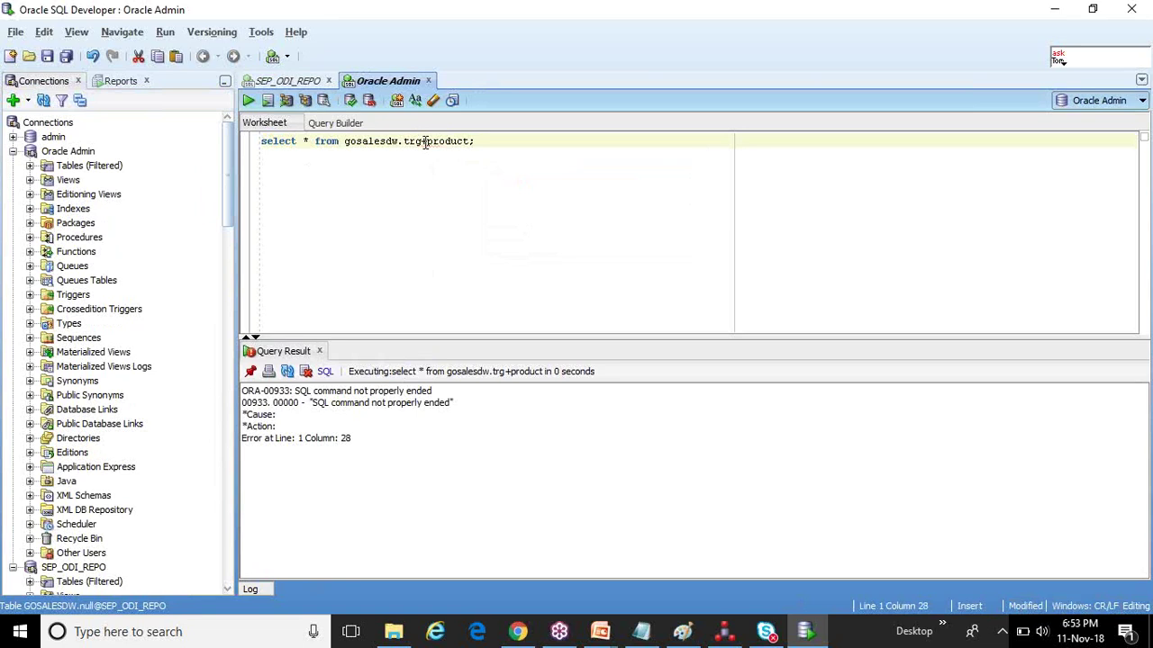
key("Delete")
type("_")
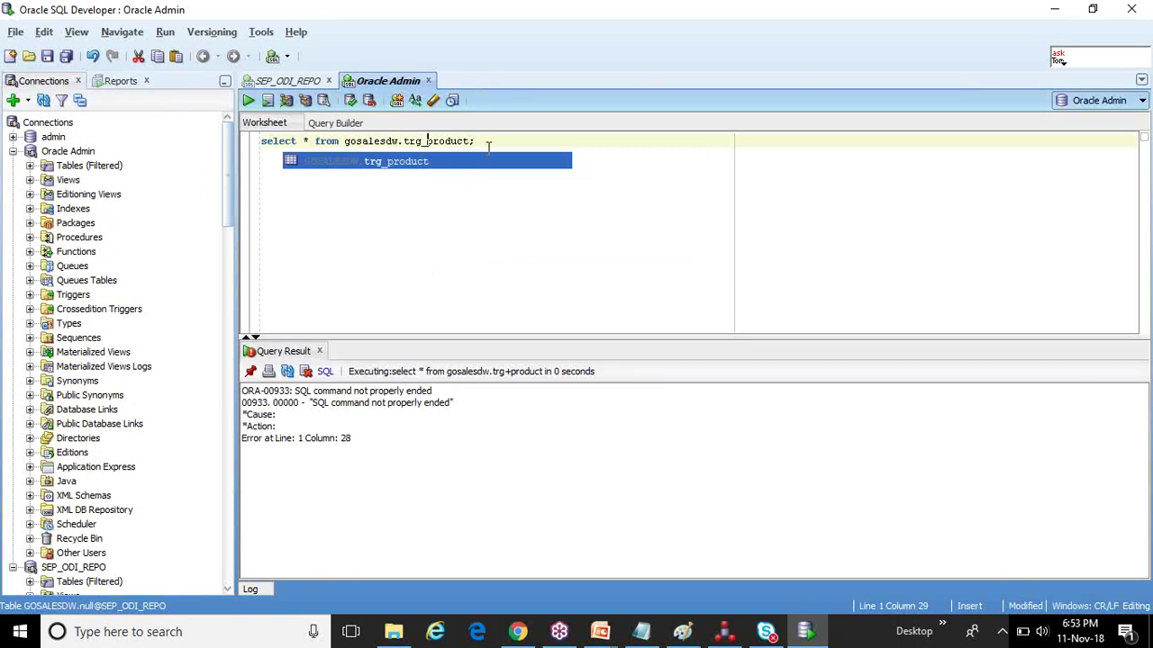
left_click(492, 142)
key("ctrl+Return")
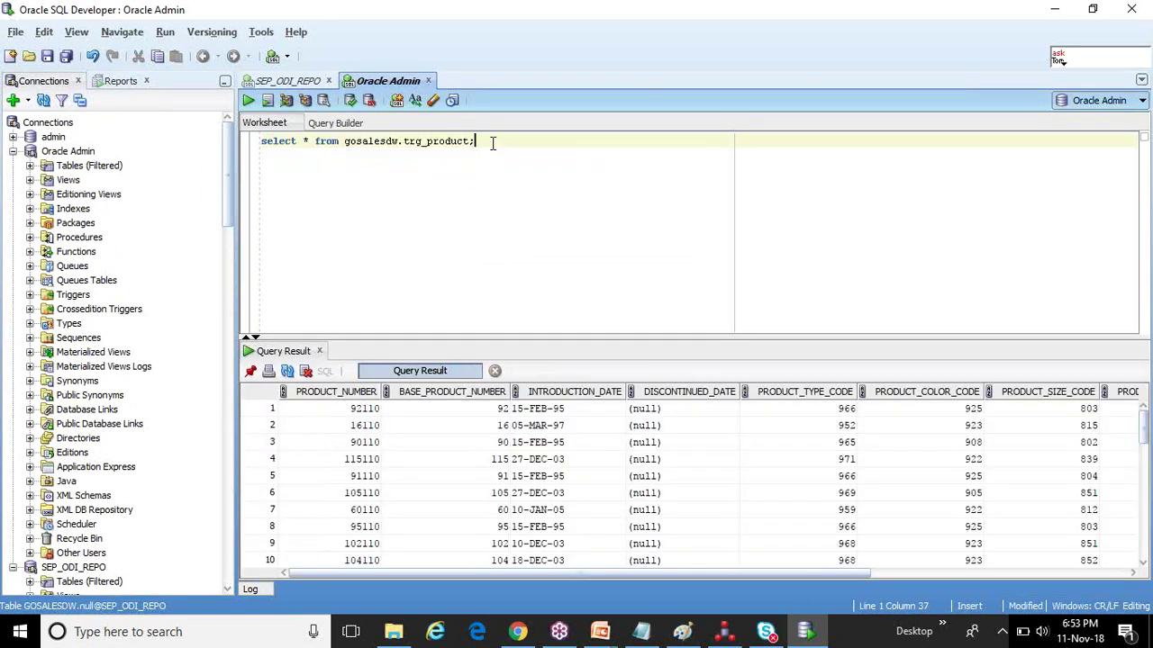
- Scroll through the 43 TRG_PRODUCT rows in the Query Result grid
left_click_drag(377, 572, 671, 578)
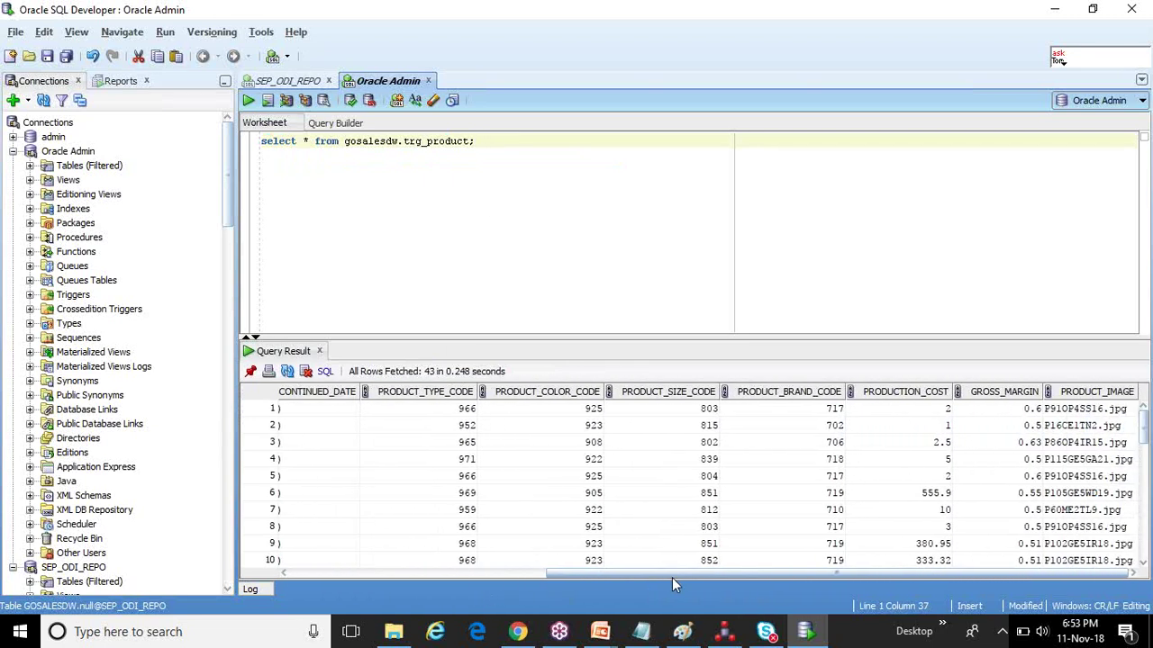
left_click(997, 425)
mouse_move(1145, 425)
left_mouse_down()
mouse_move(1145, 563)
mouse_move(1136, 420)
left_mouse_up()
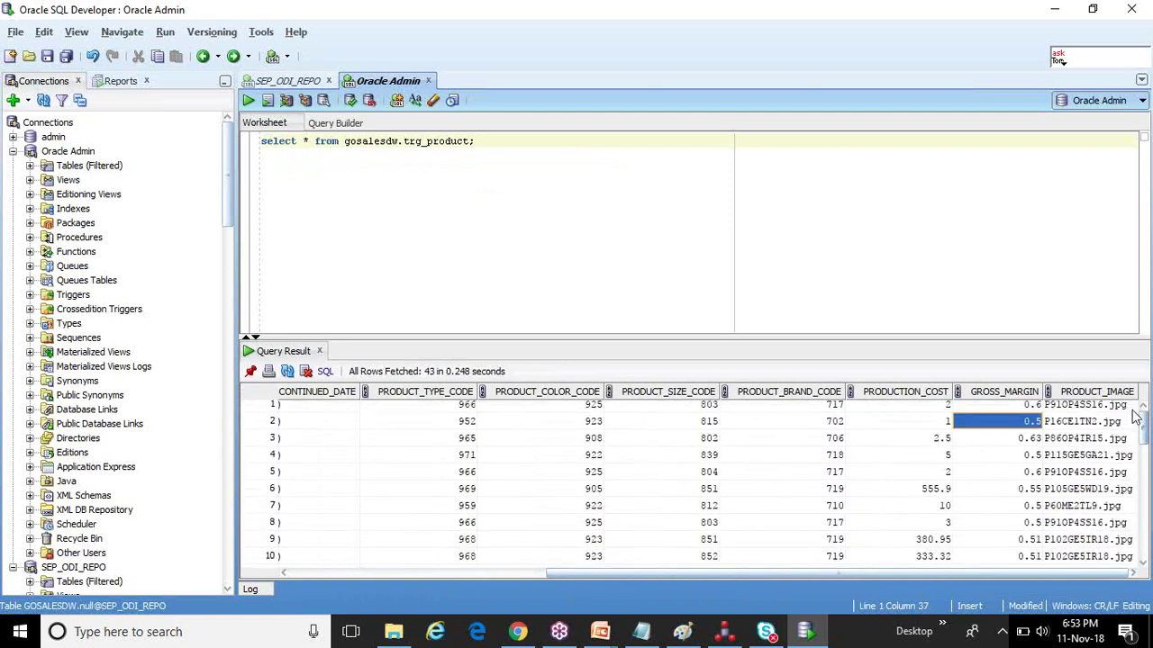
left_click_drag(798, 574, 547, 568)
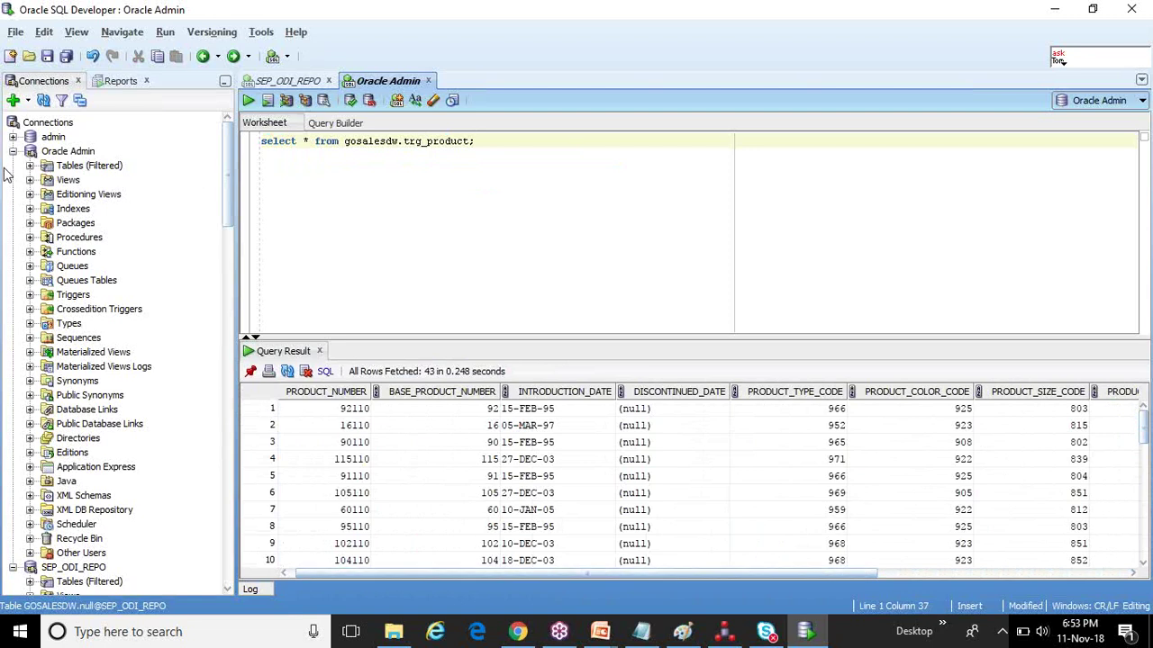
left_click_drag(230, 176, 237, 250)
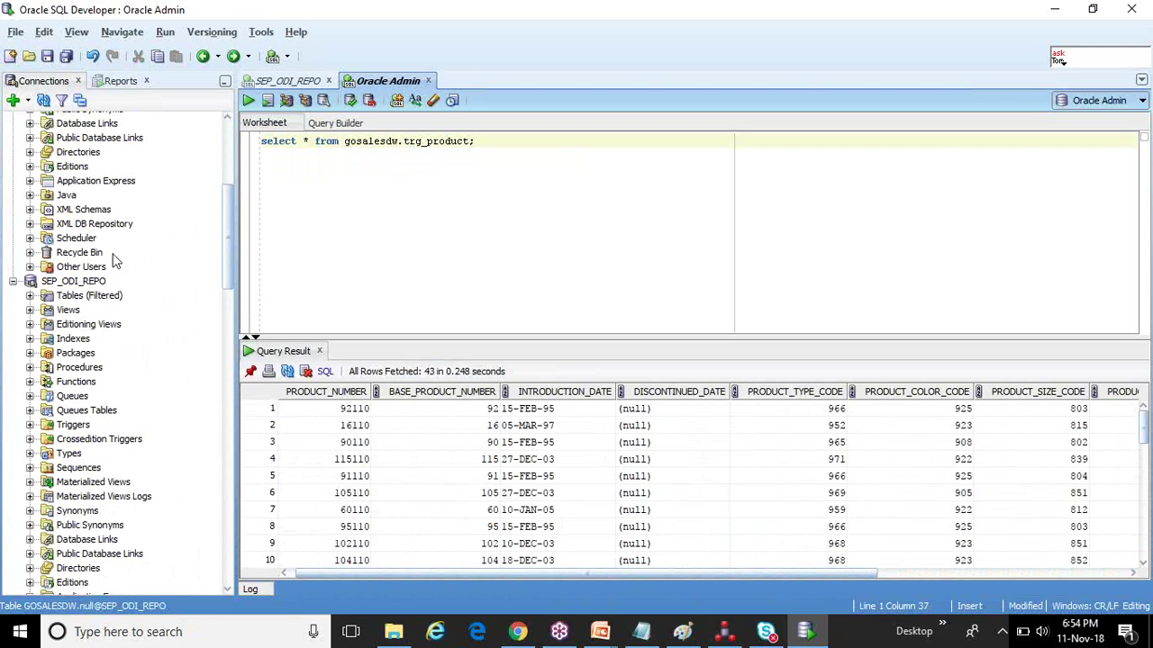
- Browse Other Users > GOSALESDW > Tables down to TRG_PRODUCT, then return to ODI Studio
left_click(13, 282)
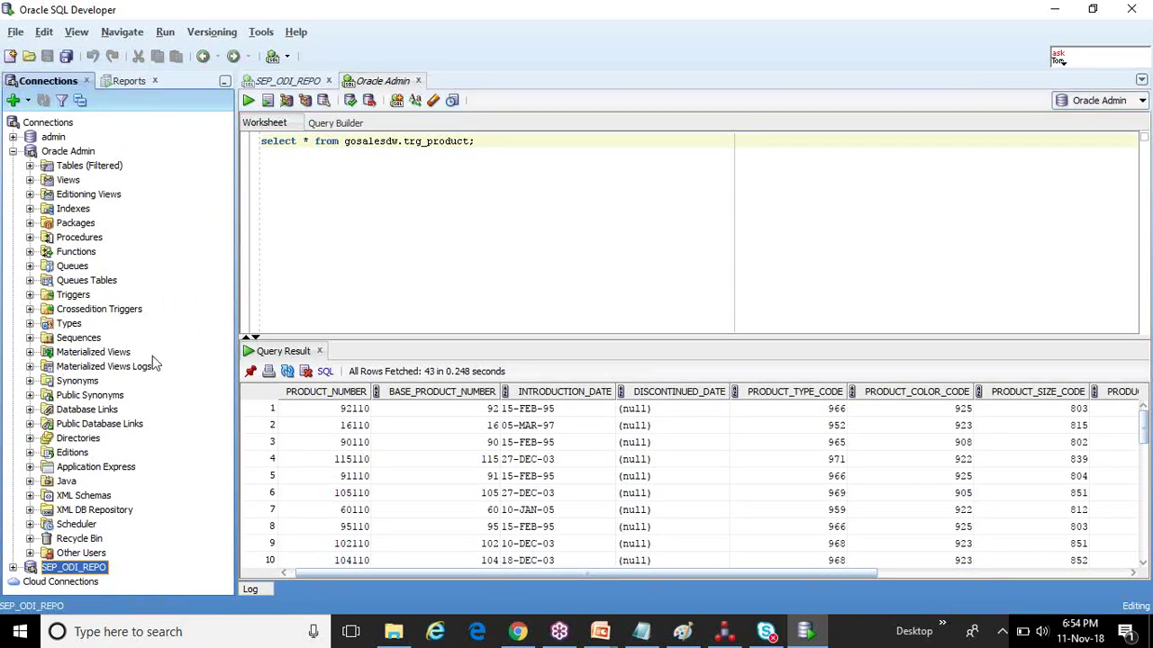
left_click(30, 553)
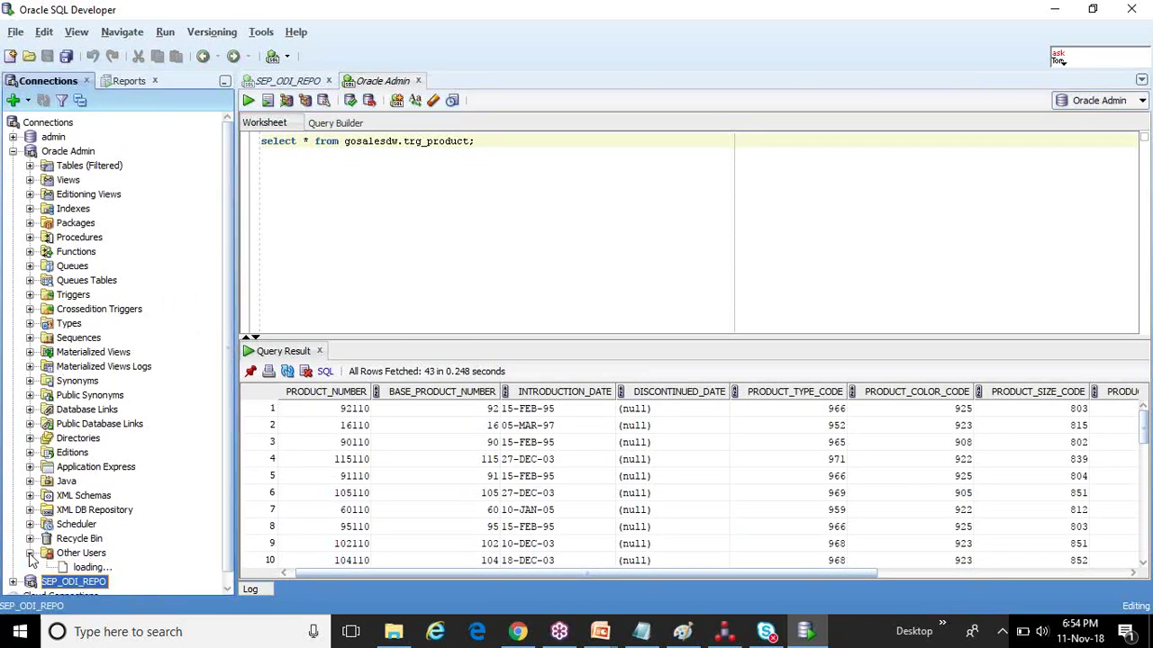
left_click_drag(228, 228, 233, 423)
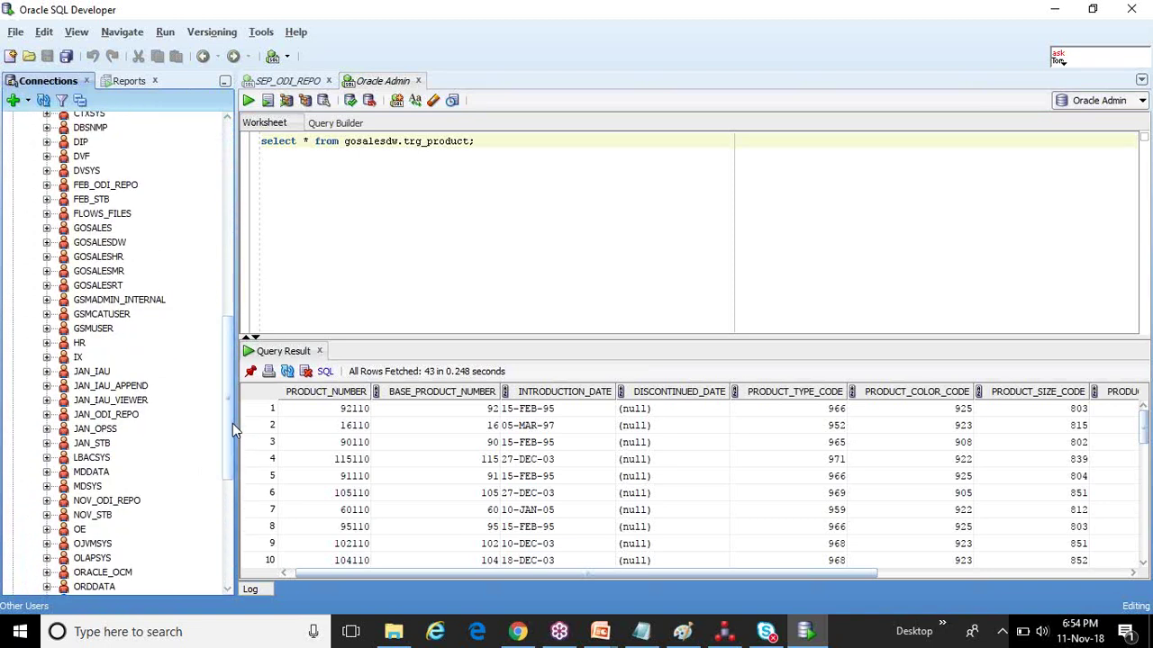
left_click(47, 243)
left_click(63, 257)
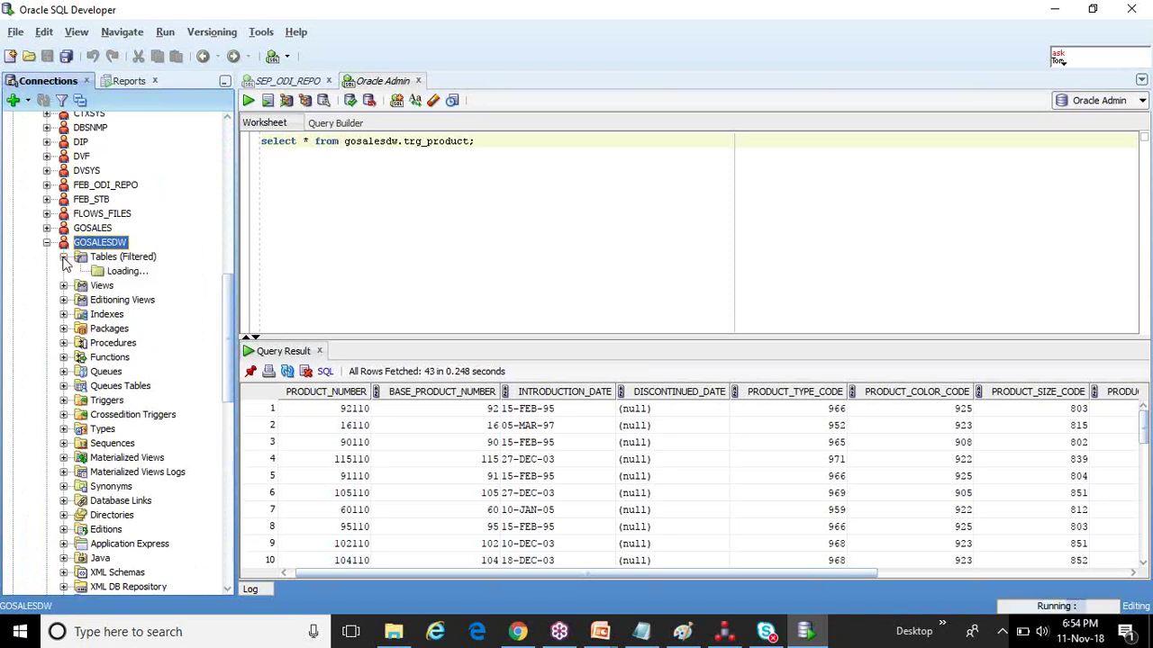
left_click(99, 257)
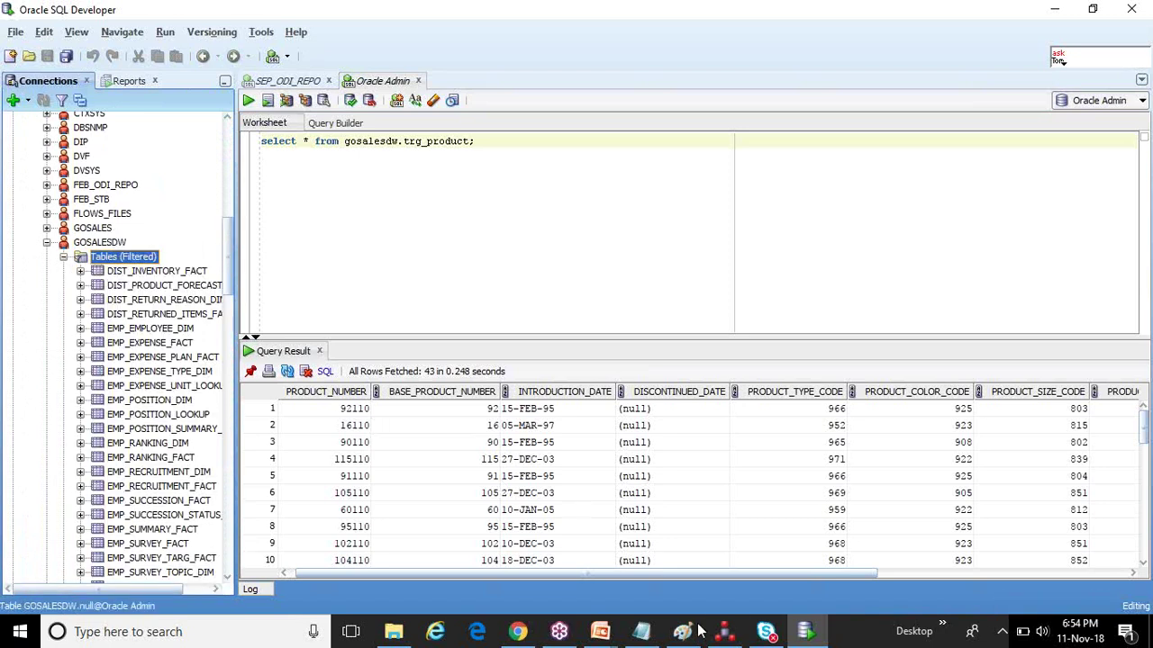
left_click_drag(230, 262, 229, 387)
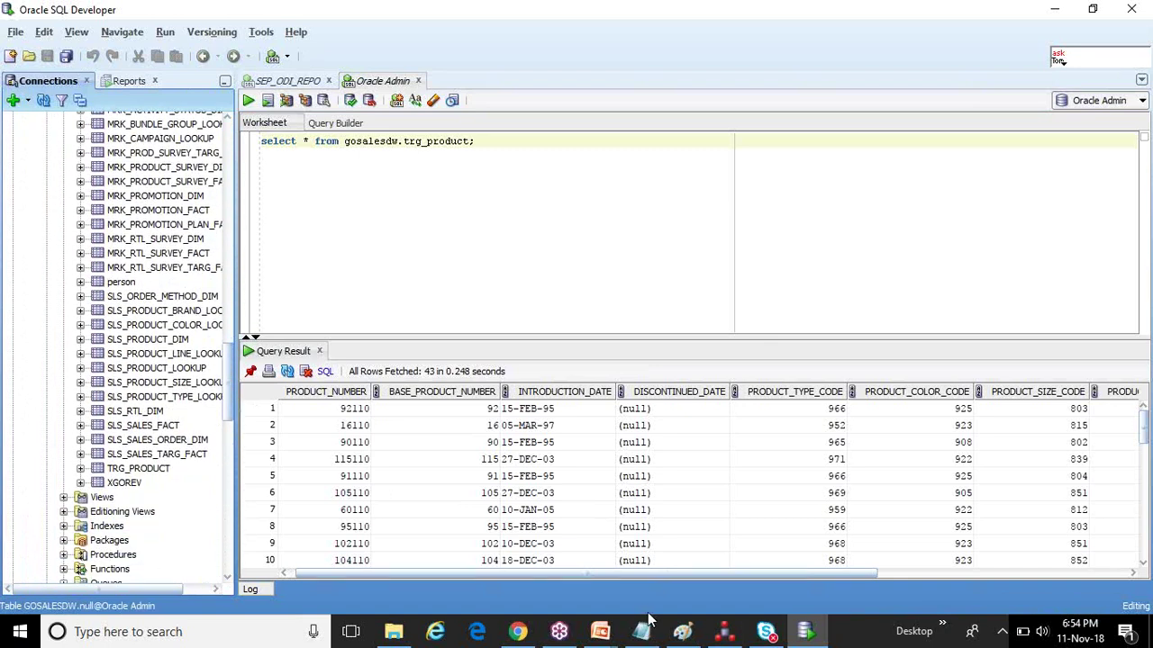
left_click(724, 631)
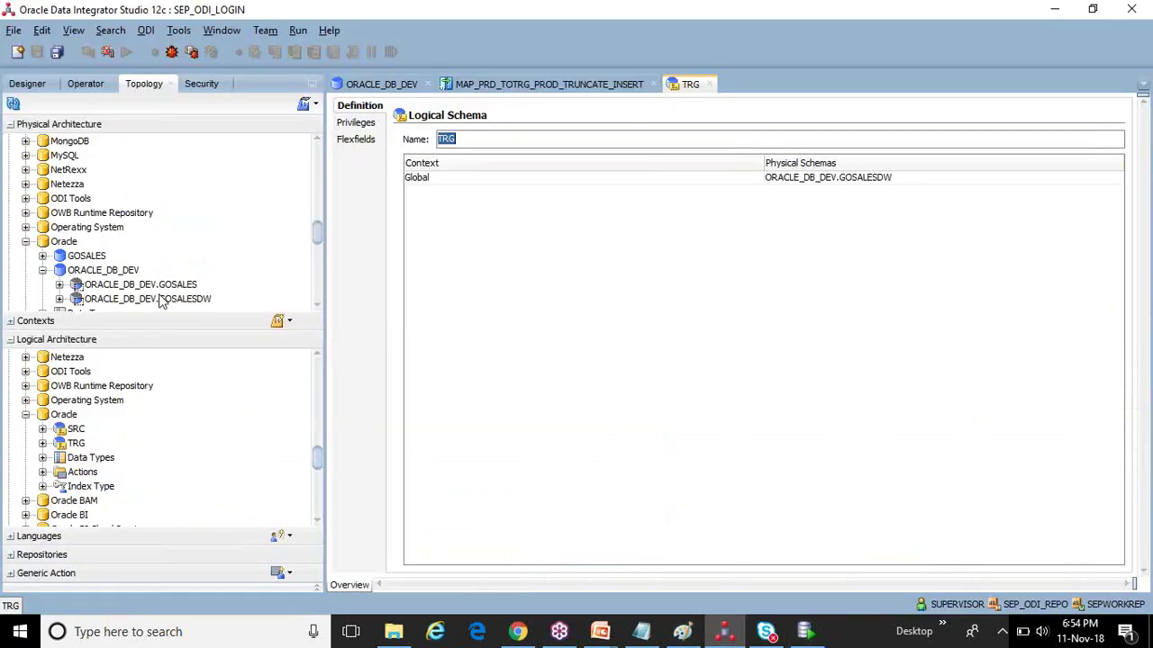
- Select the ORACLE_DB_DEV GOSALES and GOSALESDW physical schemas in Topology
left_click_drag(313, 229, 315, 241)
left_click(133, 215)
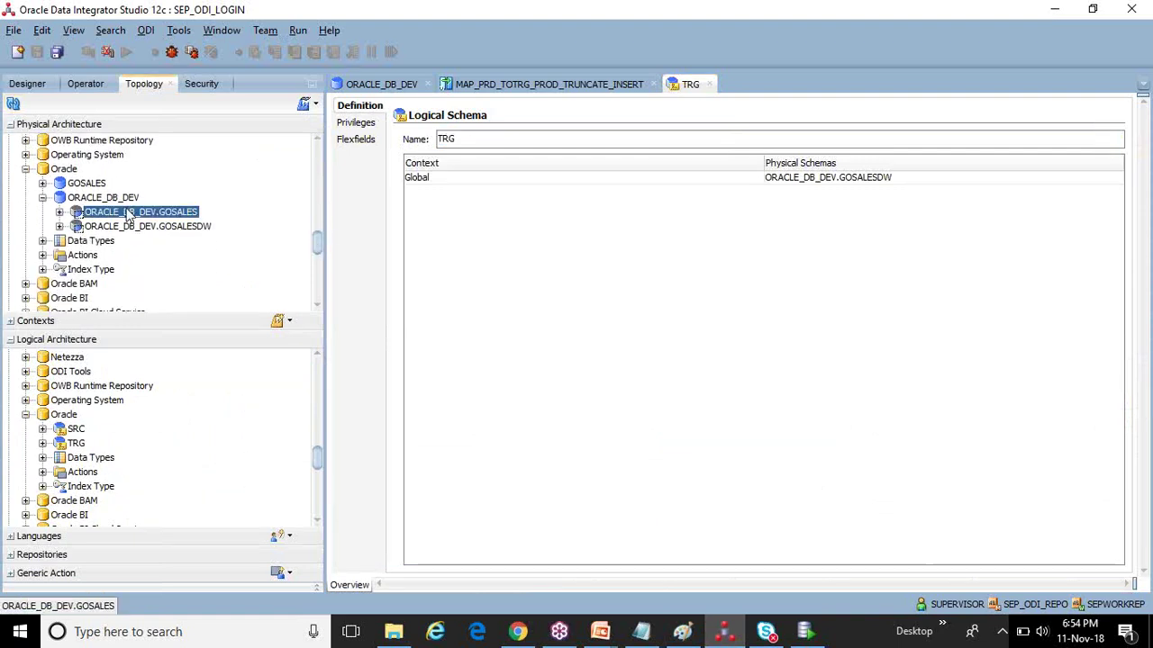
left_click(117, 198)
left_click(131, 214)
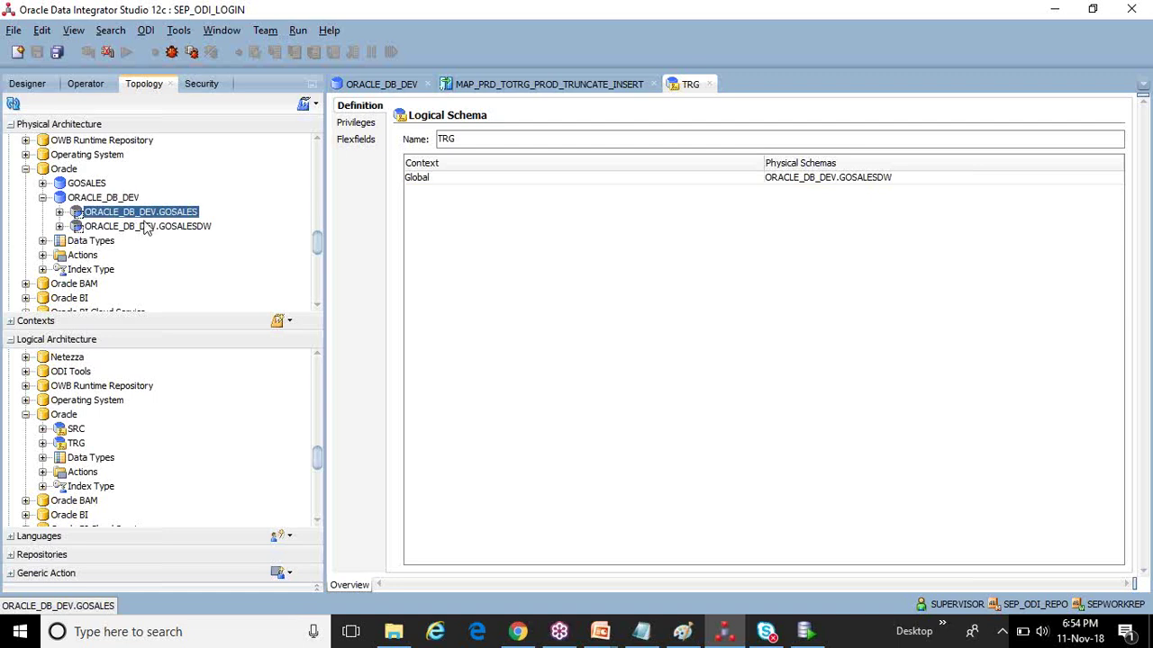
left_click(144, 226)
left_click(139, 219)
left_click(144, 229)
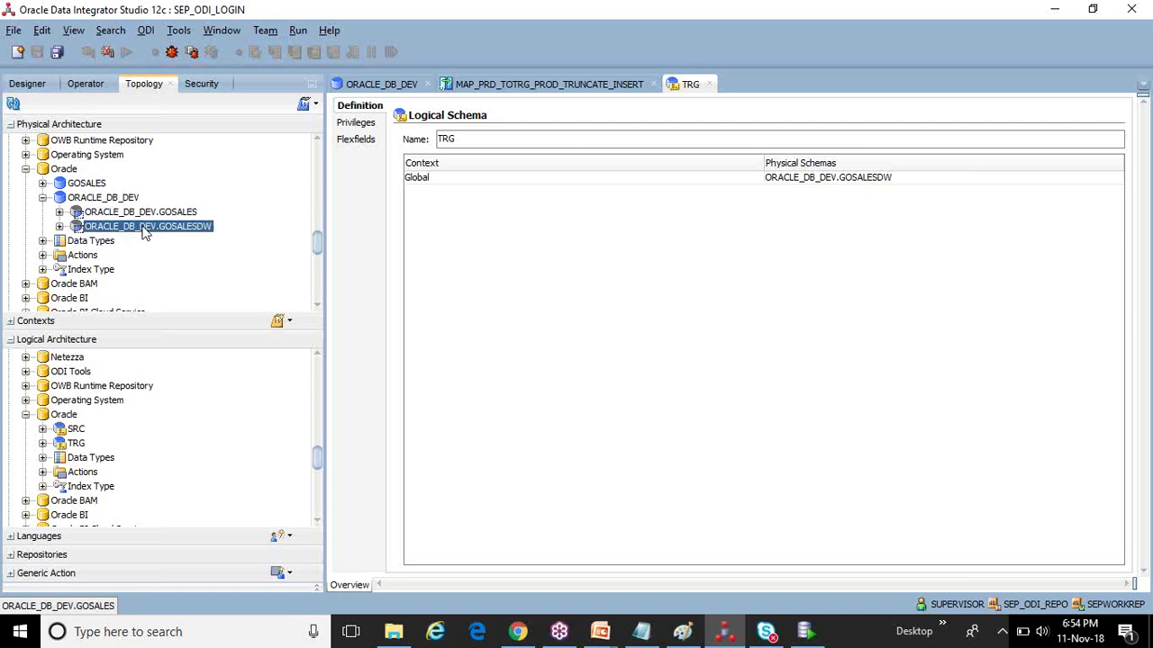
- Close the TRG logical schema editor and bring the PowerPoint slide show forward
left_click(708, 84)
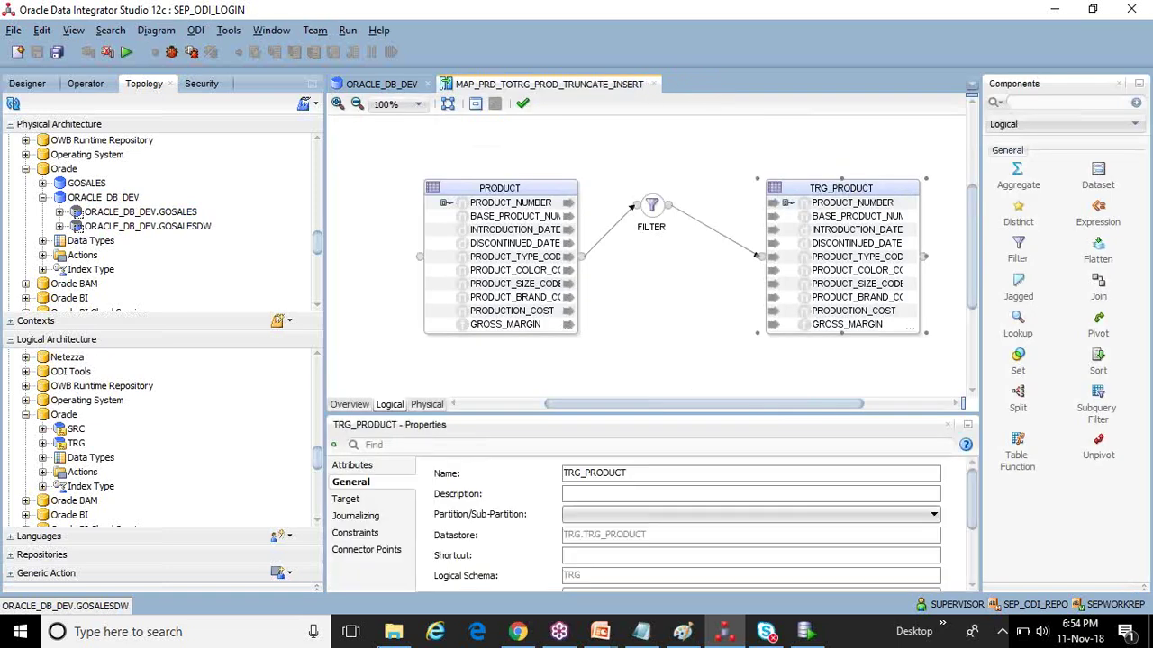
mouse_move(600, 631)
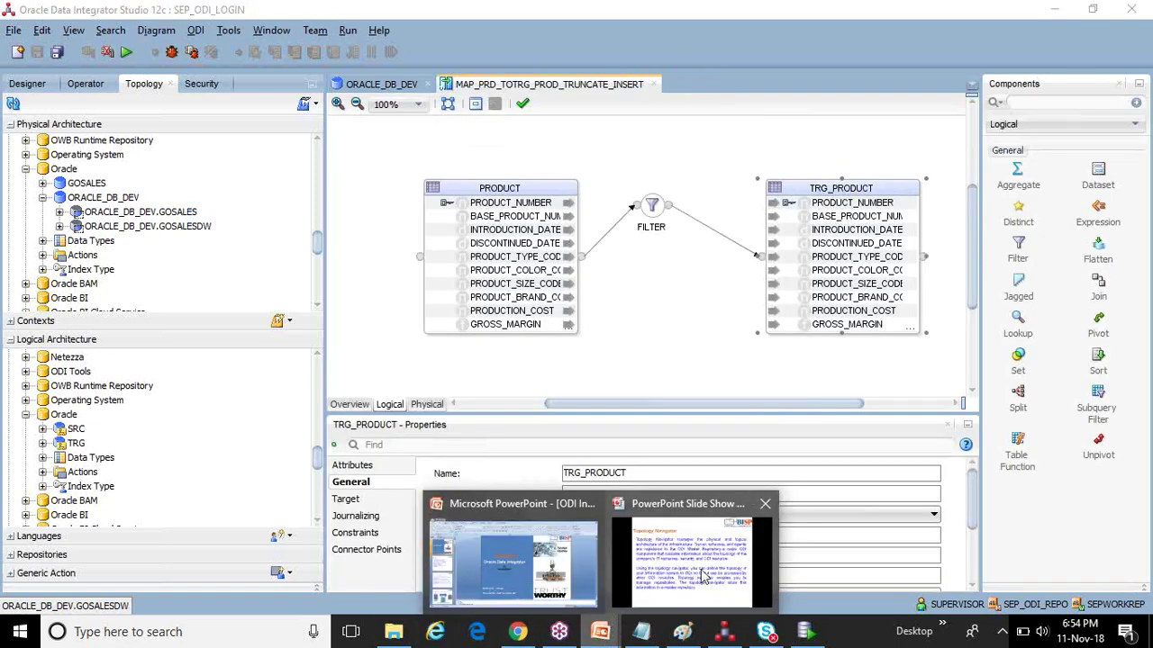
left_click(704, 575)
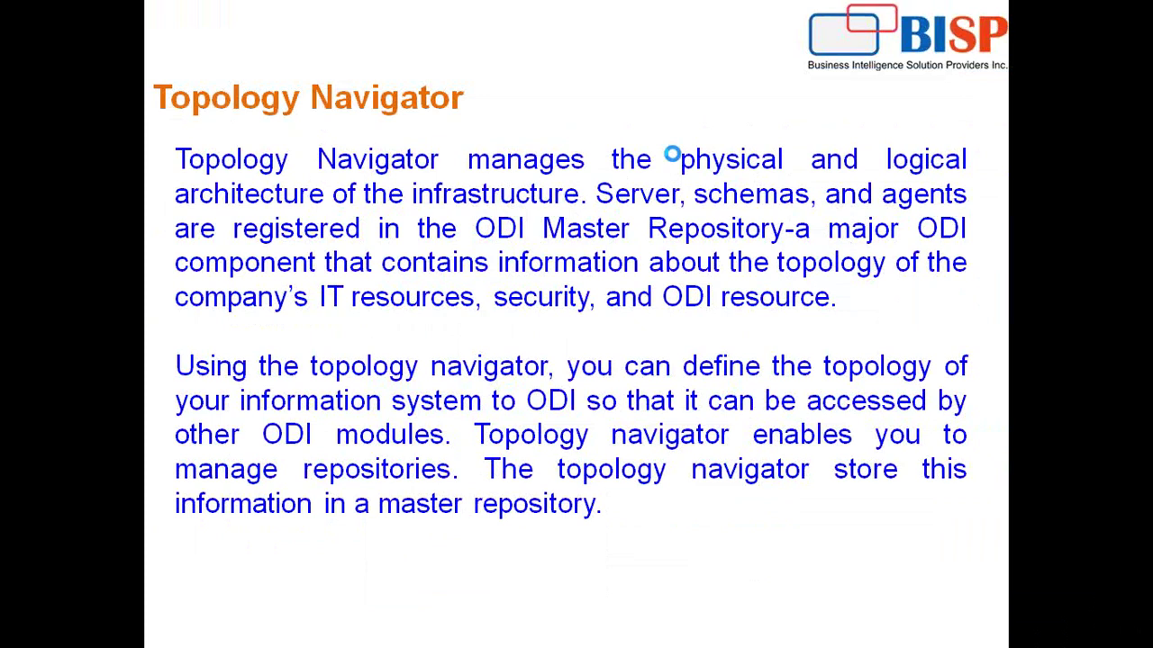
- Advance the slide show to the Security Navigator description slide
left_click(672, 155)
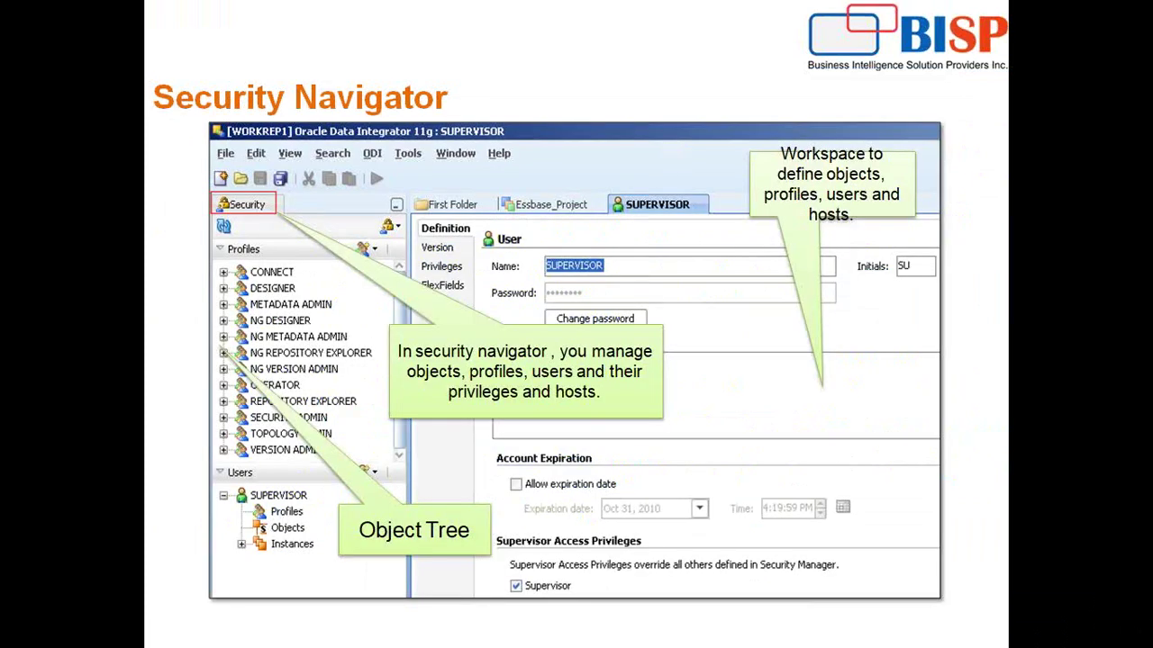
key("space")
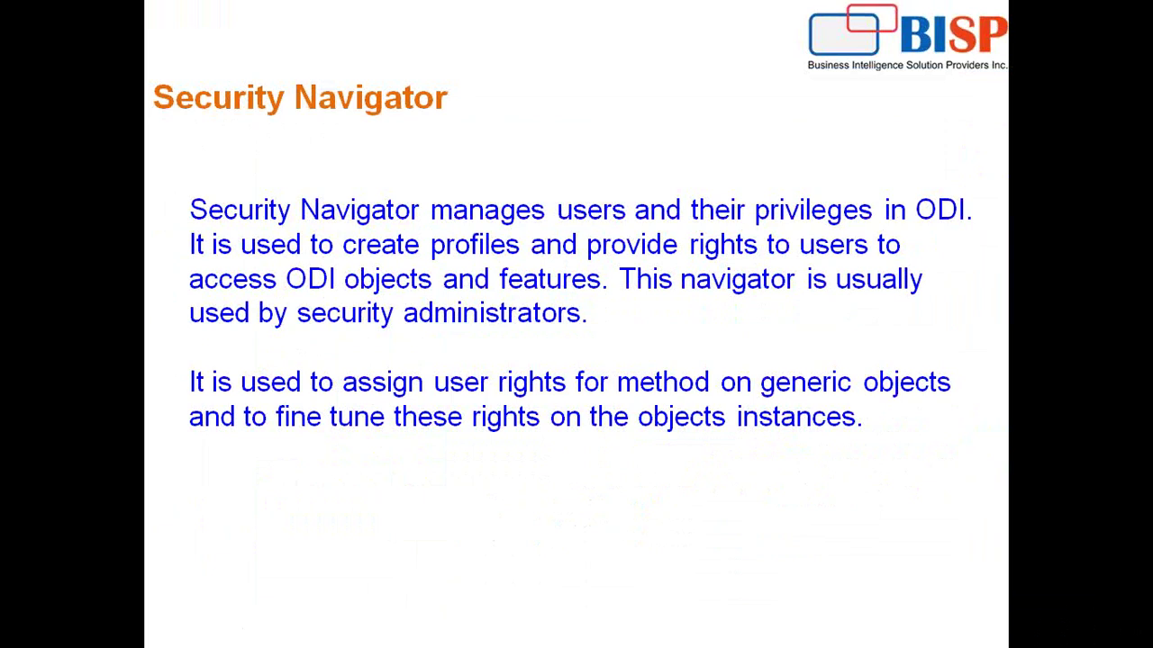